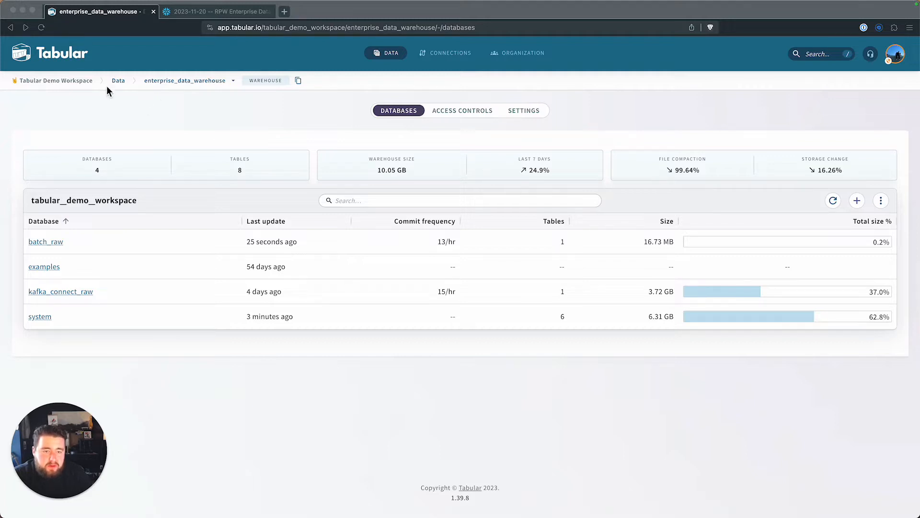
# Step: Open the settings of the enterprise_data_warehouse warehouse from the workspace's warehouse list
pyautogui.click(392, 58)
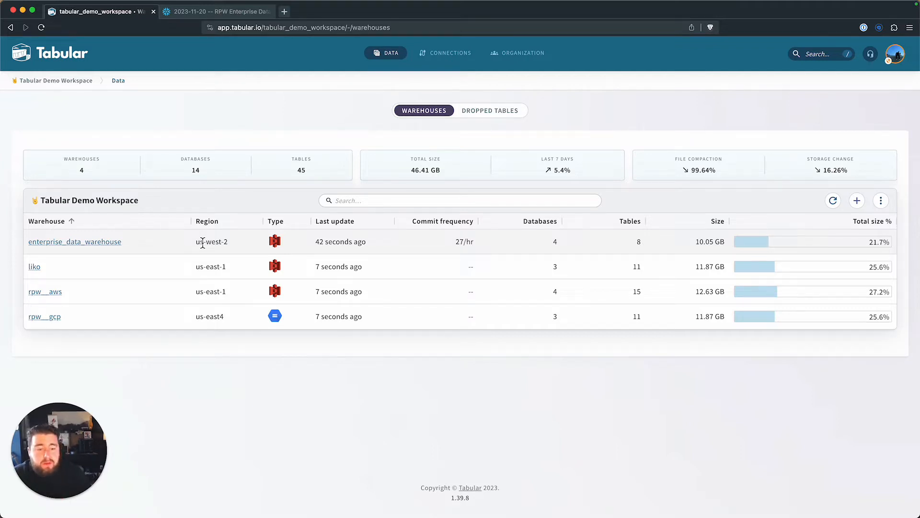
pyautogui.click(119, 246)
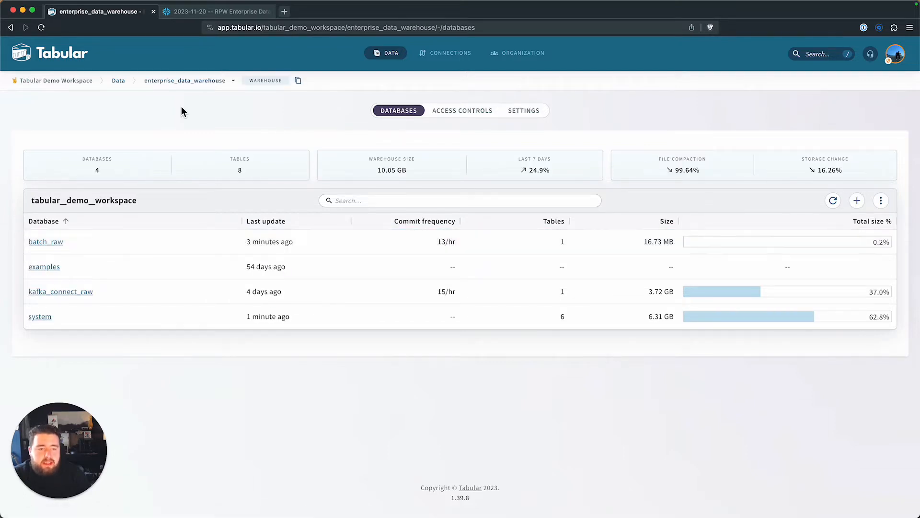
pyautogui.click(544, 112)
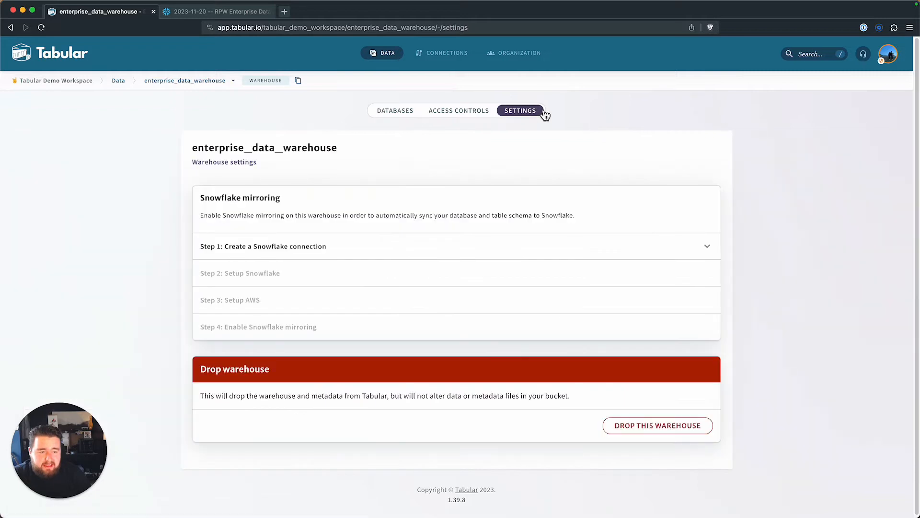
pyautogui.scroll(-1, 199, 185)
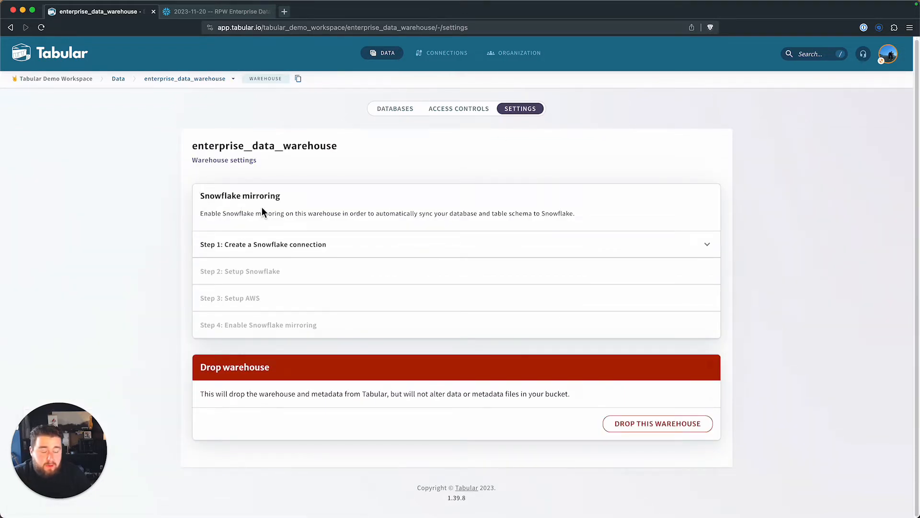
# Step: Expand Step 1 of Snowflake mirroring, Create a Snowflake connection, and check the required account URL format
pyautogui.click(682, 248)
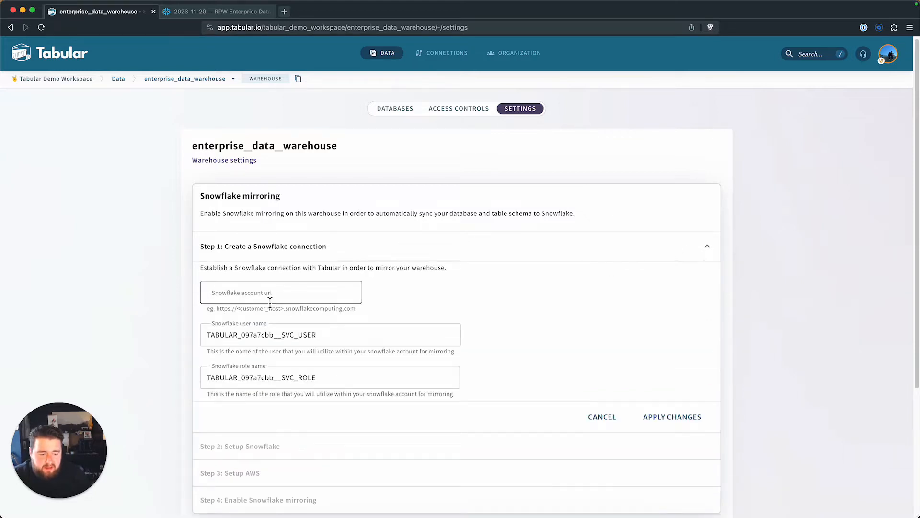
pyautogui.scroll(-1, 265, 295)
pyautogui.doubleClick(307, 297)
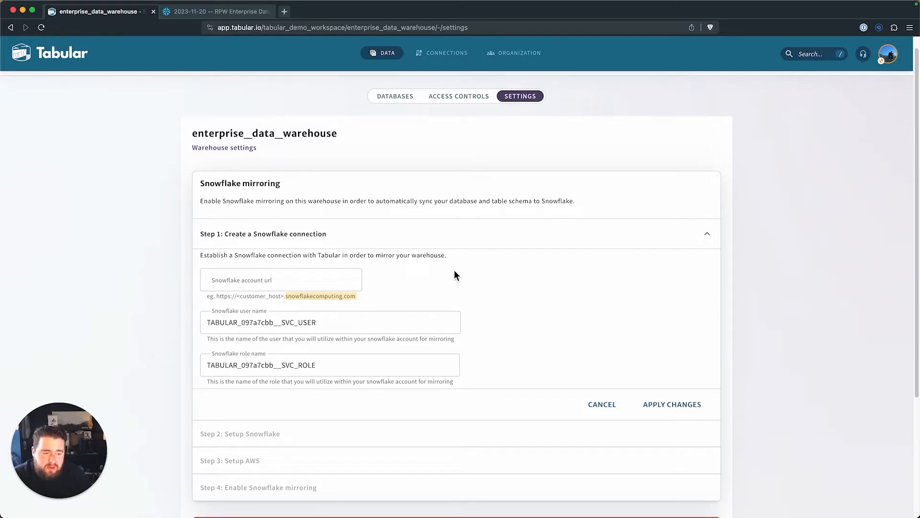
pyautogui.scroll(-2, 452, 272)
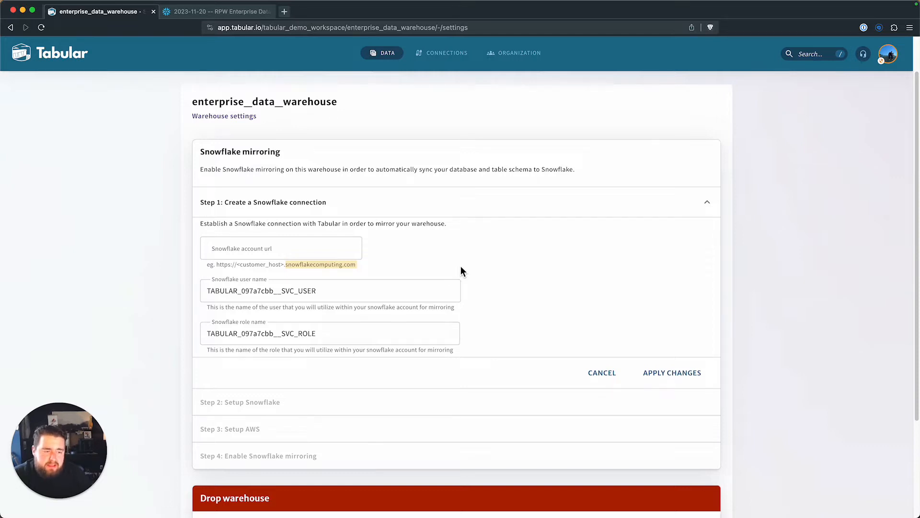
pyautogui.scroll(2, 462, 271)
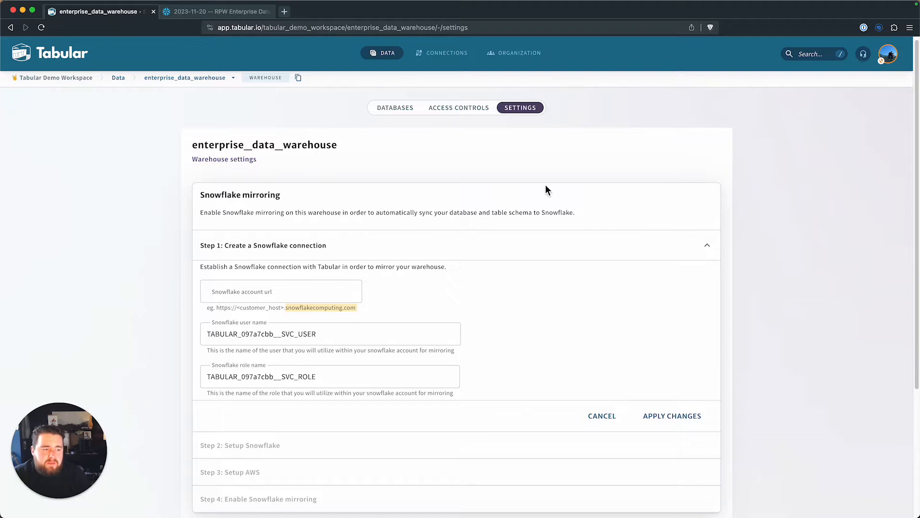
# Step: Switch to the Snowflake worksheet and examine its web address for the account host
pyautogui.click(202, 22)
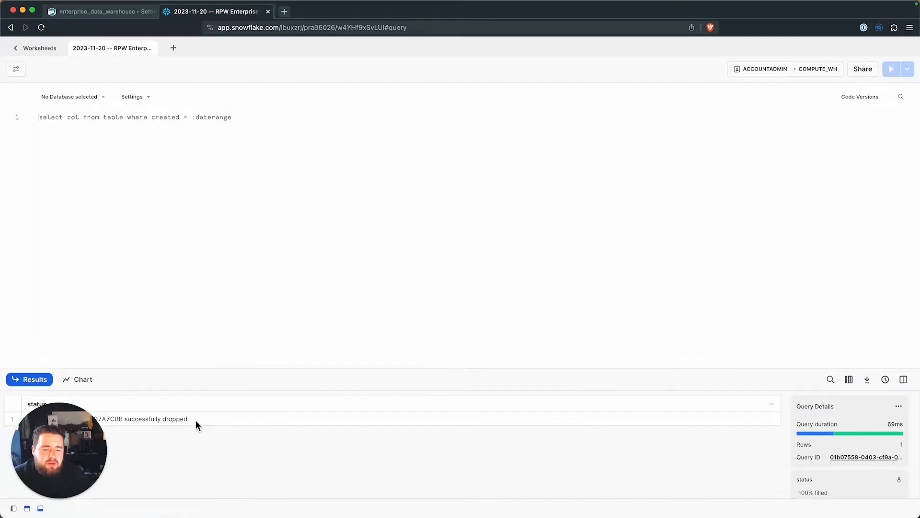
pyautogui.moveTo(77, 434); pyautogui.dragTo(424, 384)
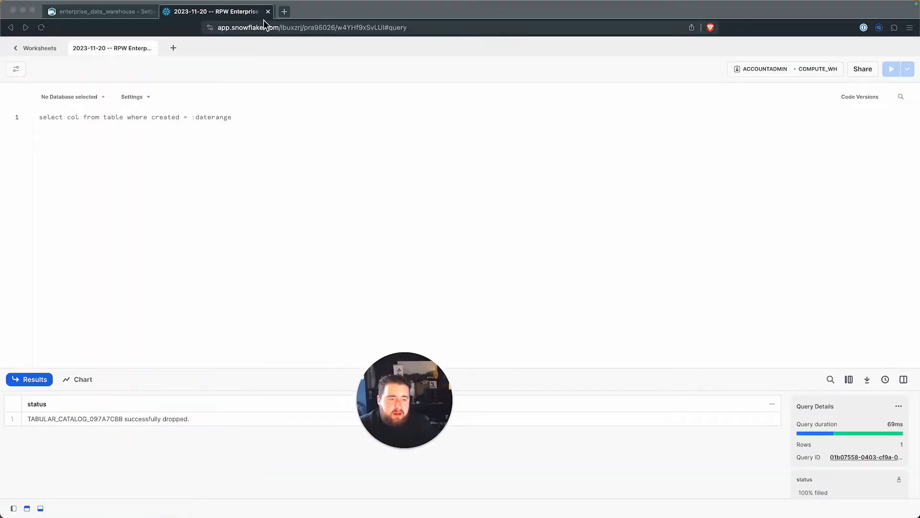
pyautogui.click(233, 29)
pyautogui.moveTo(233, 31); pyautogui.dragTo(416, 32)
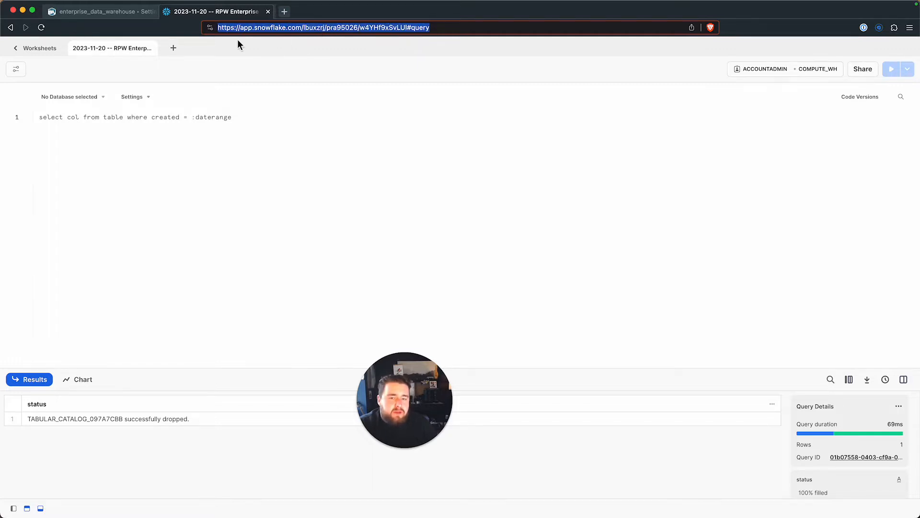
# Step: Leave the worksheet, check which Snowflake account is active, and open the Classic Console without giving feedback
pyautogui.click(20, 50)
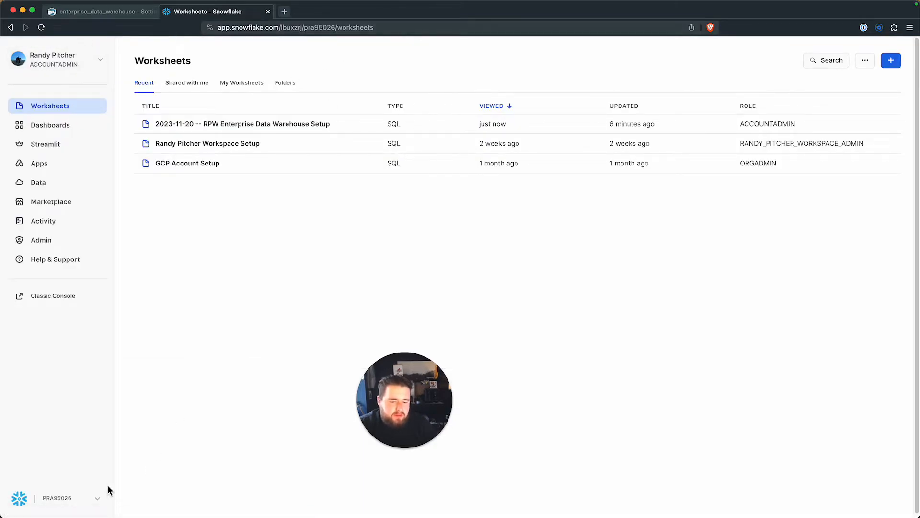
pyautogui.click(102, 503)
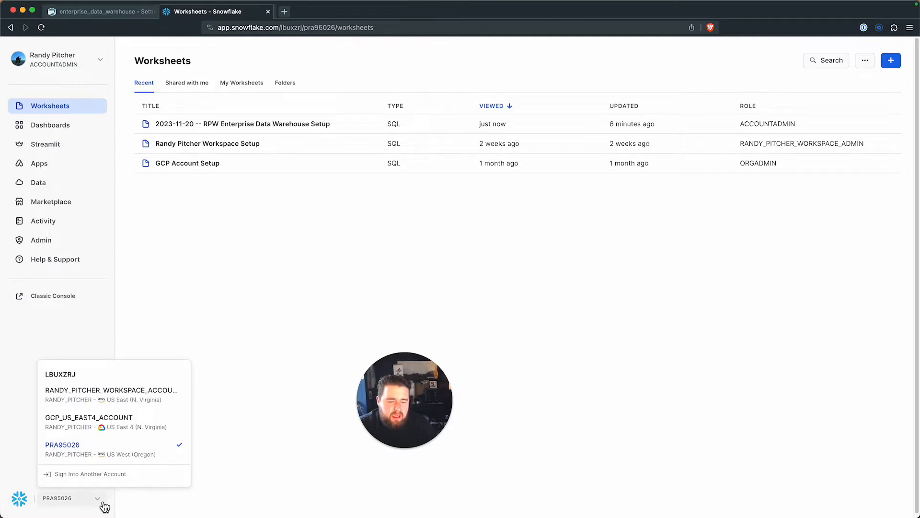
pyautogui.moveTo(72, 460)
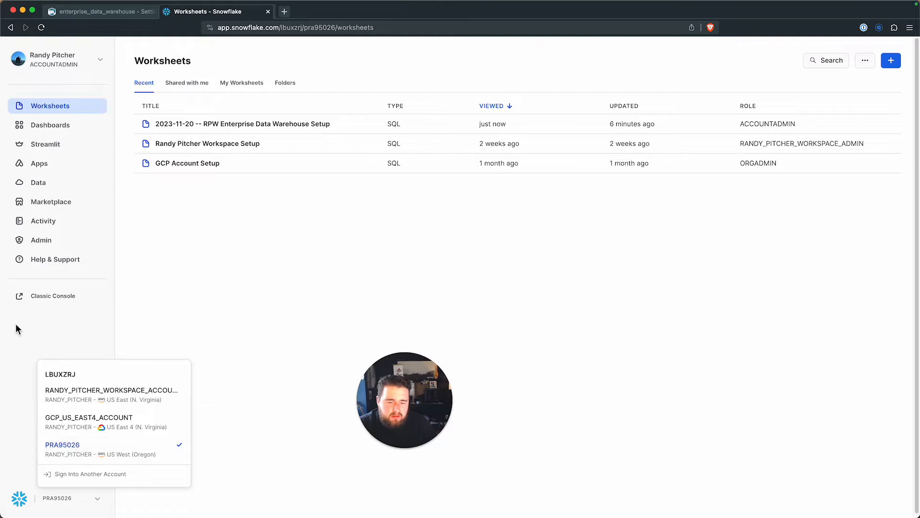
pyautogui.click(48, 302)
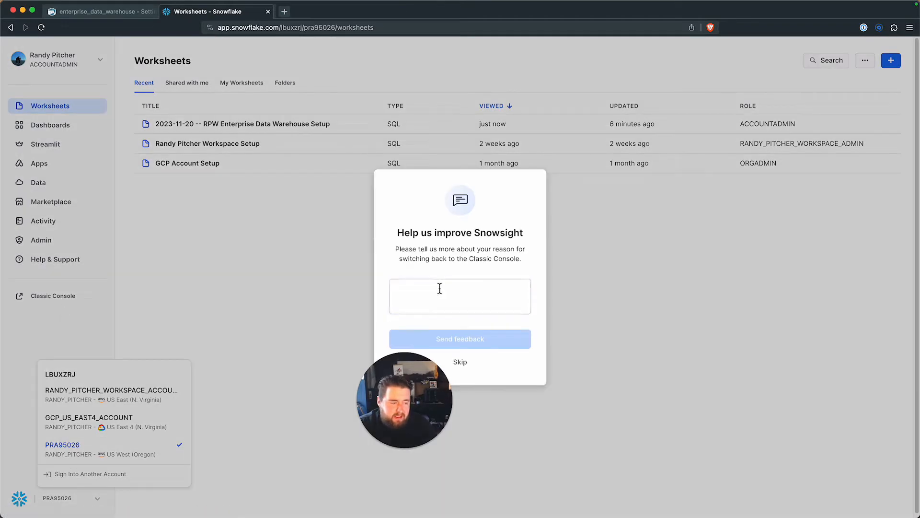
pyautogui.click(460, 362)
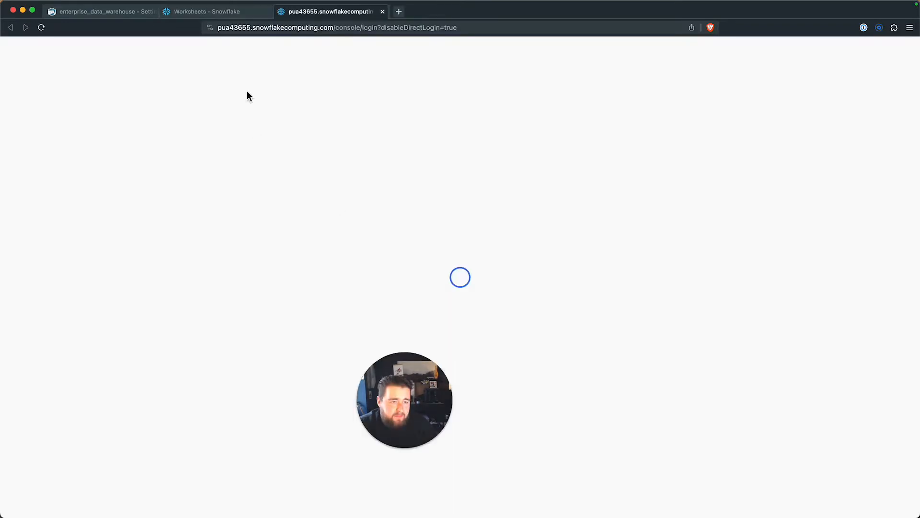
# Step: Copy the account's base URL, ending in snowflakecomputing.com, from the Classic Console login page's address
pyautogui.click(258, 28)
pyautogui.click(258, 27)
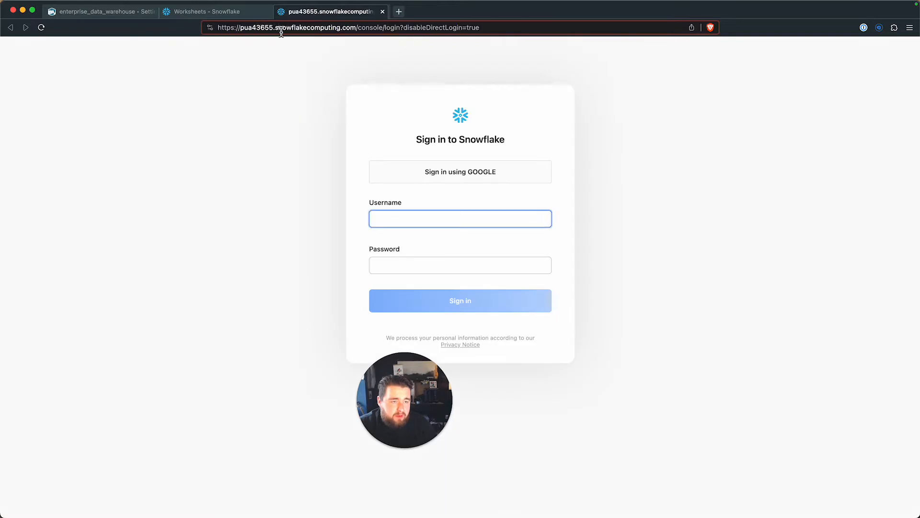
pyautogui.doubleClick(281, 28)
pyautogui.moveTo(357, 28); pyautogui.dragTo(225, 29)
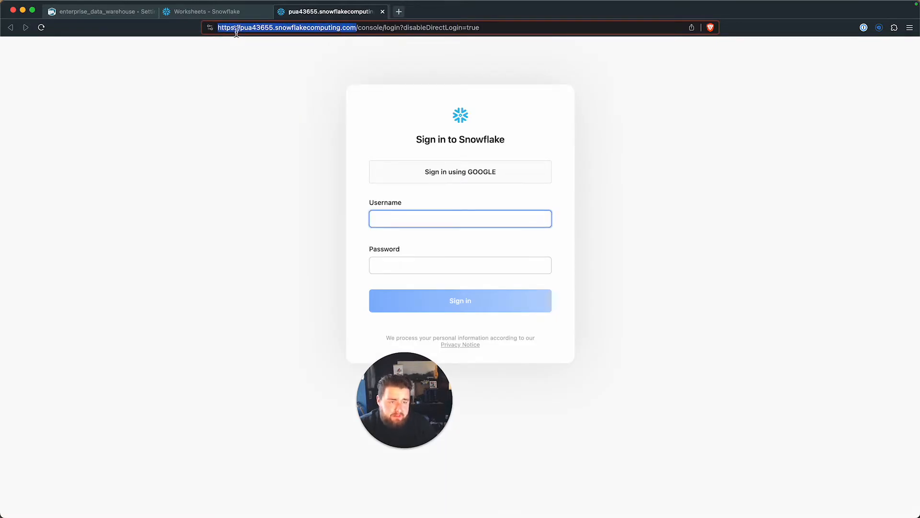
pyautogui.rightClick(269, 30)
pyautogui.click(288, 93)
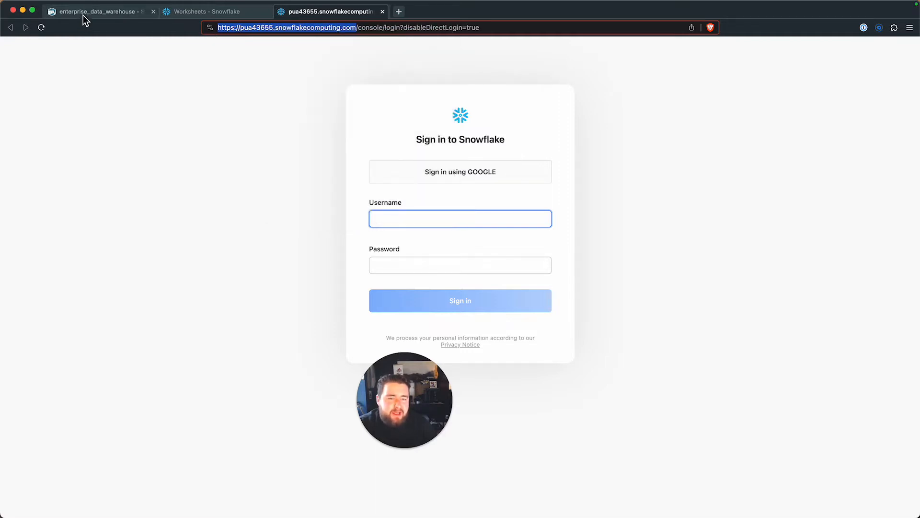
# Step: Return to Tabular and paste the copied URL as the Snowflake account URL of the new connection
pyautogui.click(83, 13)
pyautogui.click(244, 293)
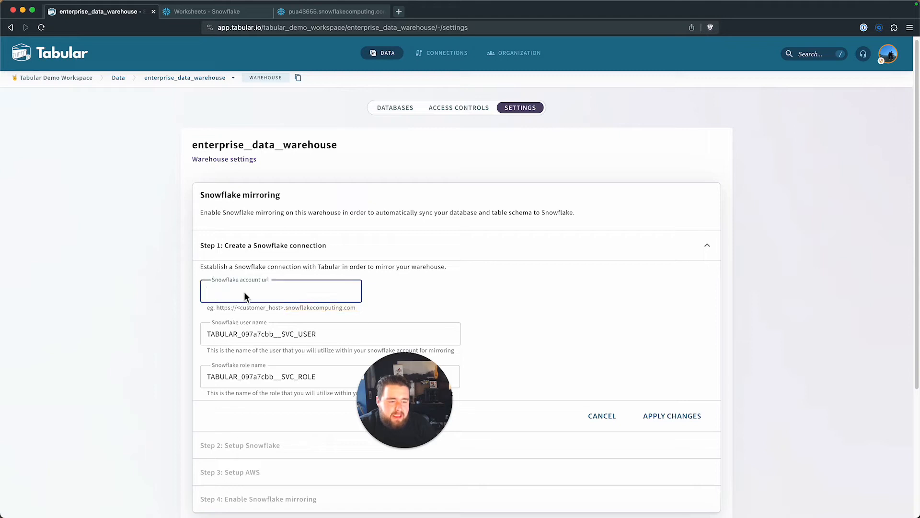
pyautogui.rightClick(244, 291)
pyautogui.click(272, 360)
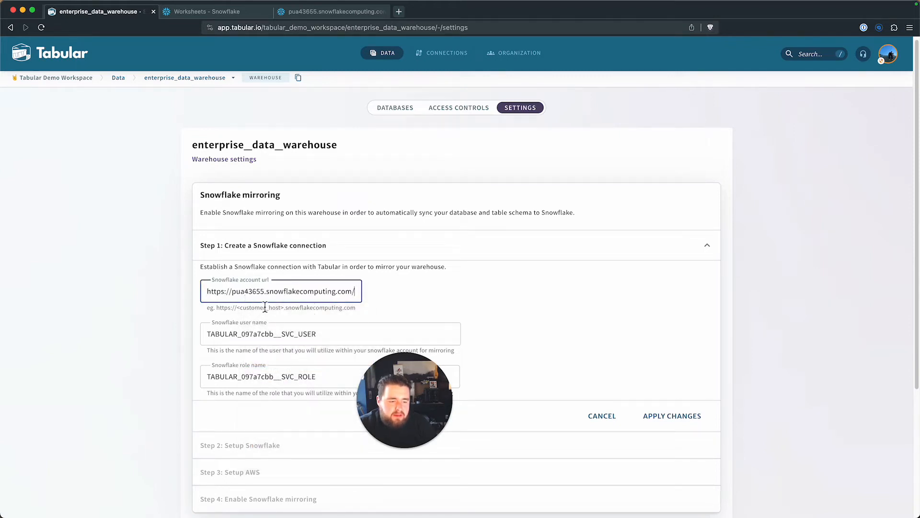
# Step: Examine the generated Snowflake user name for the connection, including its unique identifier portion
pyautogui.scroll(-3, 266, 305)
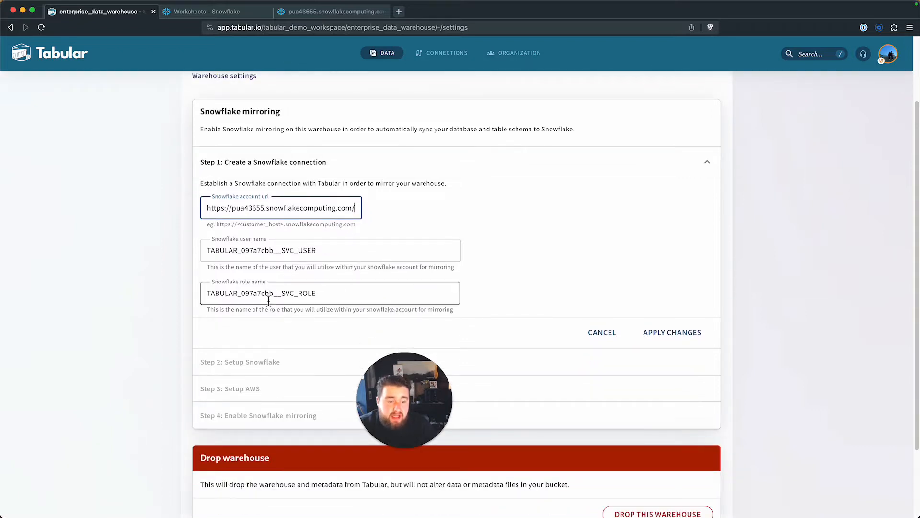
pyautogui.tripleClick(284, 251)
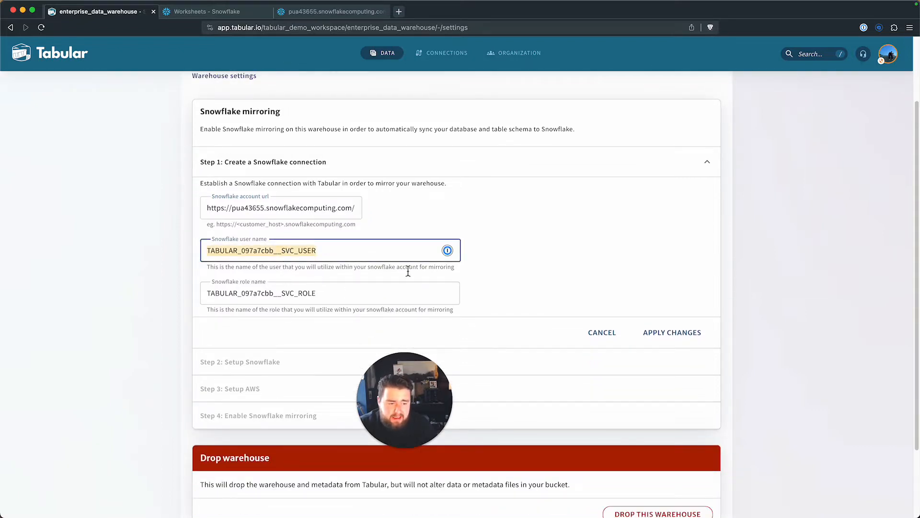
pyautogui.click(276, 253)
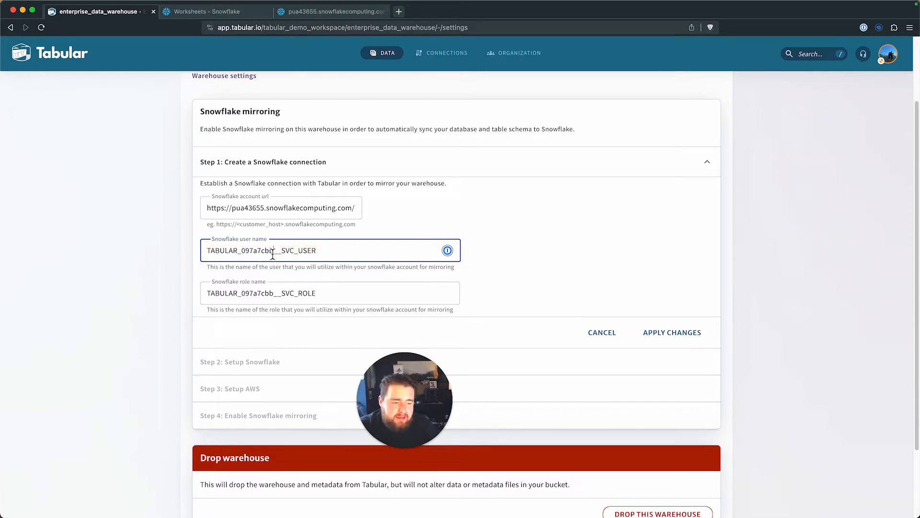
pyautogui.moveTo(273, 254); pyautogui.dragTo(250, 256)
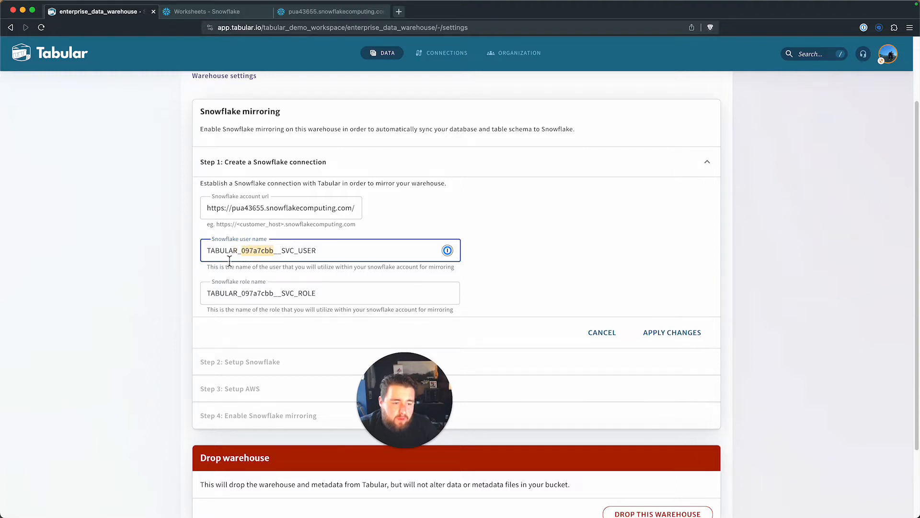
# Step: Apply the Snowflake connection settings to create the connection for the warehouse
pyautogui.scroll(3, 230, 260)
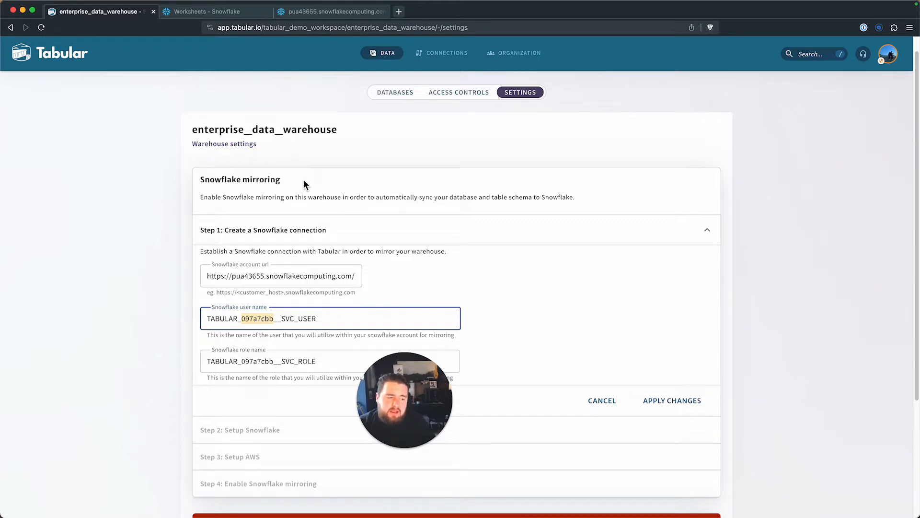
pyautogui.scroll(-5, 544, 221)
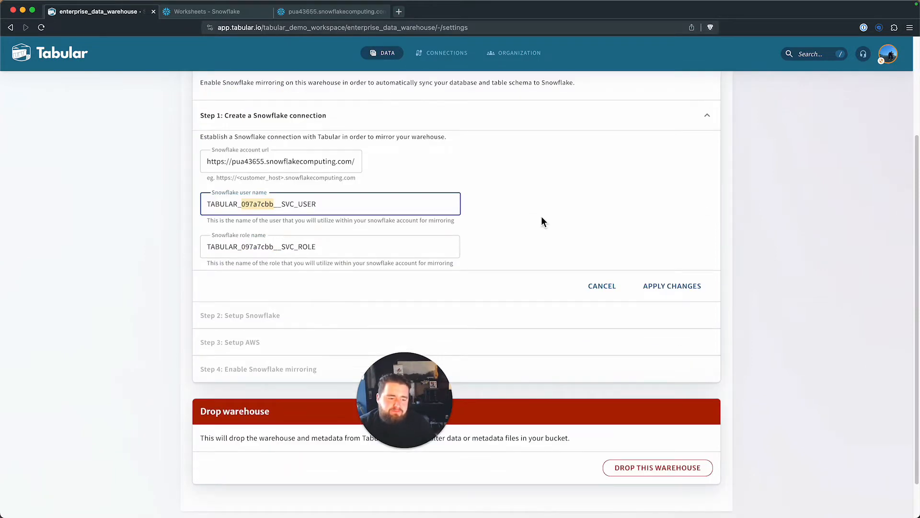
pyautogui.click(568, 245)
pyautogui.click(688, 287)
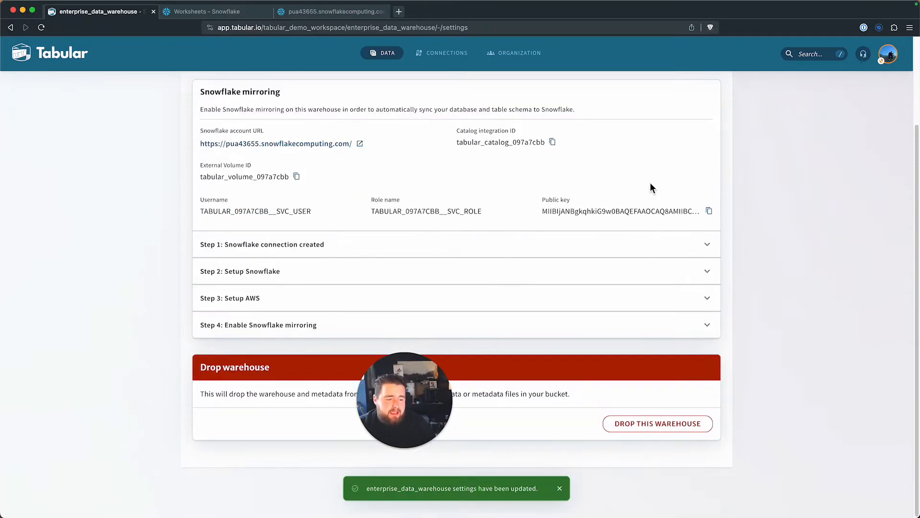
pyautogui.moveTo(391, 494); pyautogui.dragTo(555, 512)
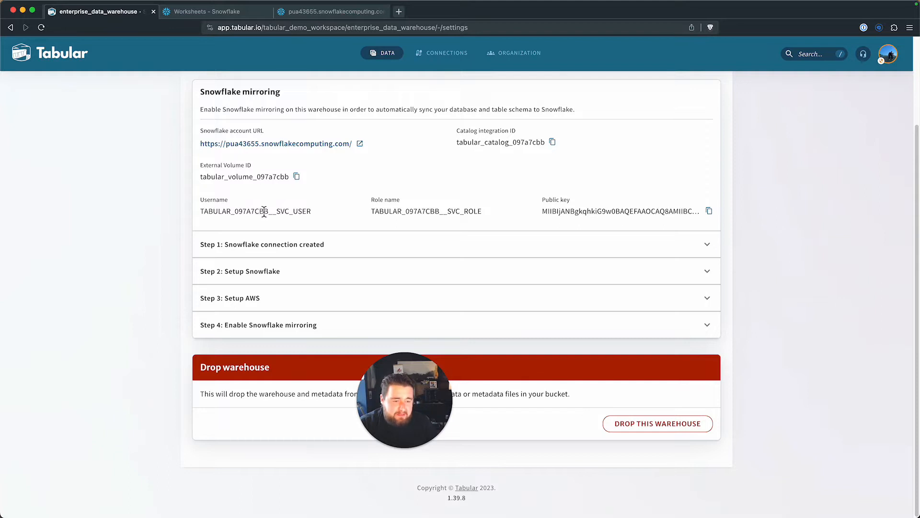
pyautogui.click(556, 211)
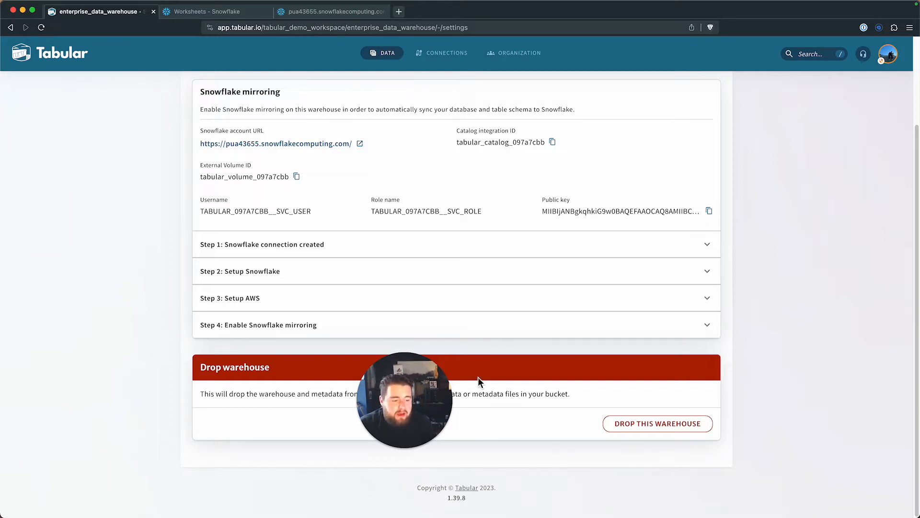
pyautogui.moveTo(447, 372); pyautogui.dragTo(87, 464)
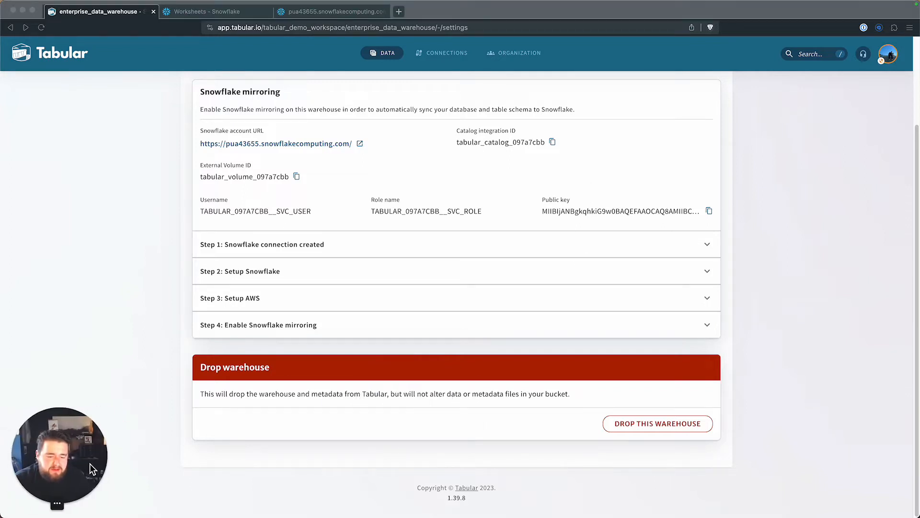
# Step: Expand the created Snowflake connection and review its user, role, public key, catalog integration, external volume and S3 location details
pyautogui.click(335, 242)
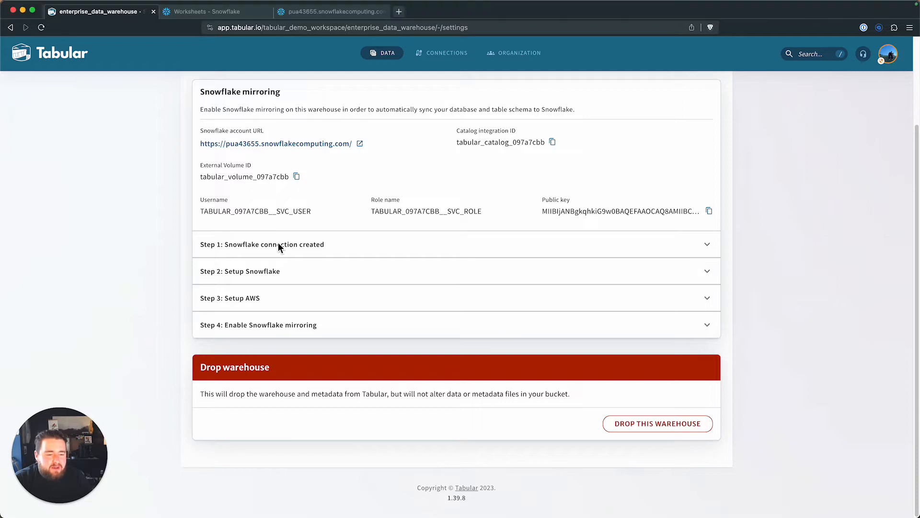
pyautogui.click(479, 247)
pyautogui.scroll(-5, 480, 255)
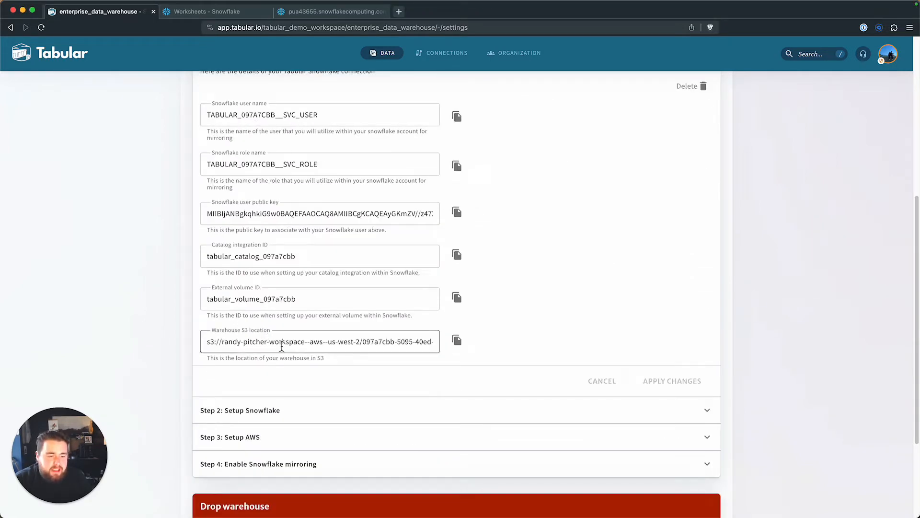
pyautogui.scroll(3, 281, 338)
pyautogui.scroll(-3, 281, 337)
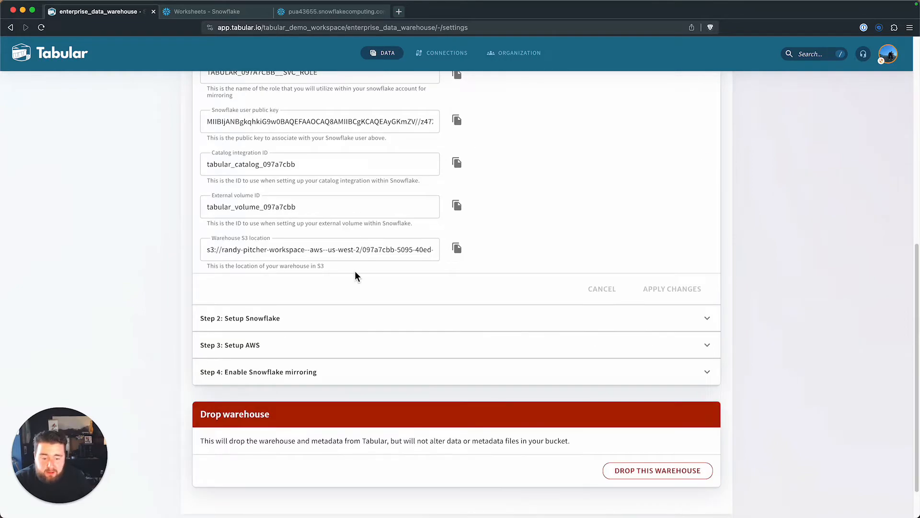
pyautogui.scroll(1, 300, 205)
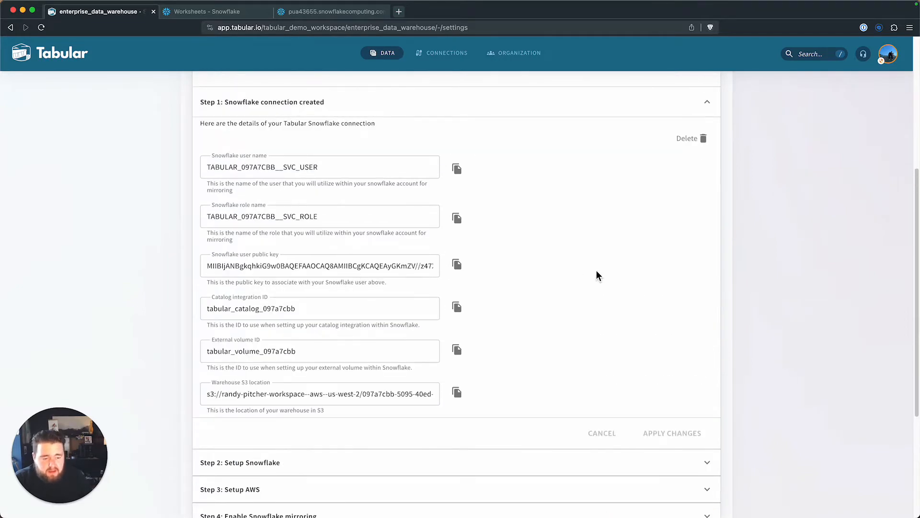
# Step: Expand the Setup Snowflake step of the mirroring setup and generate its Snowflake SQL commands
pyautogui.scroll(-4, 596, 273)
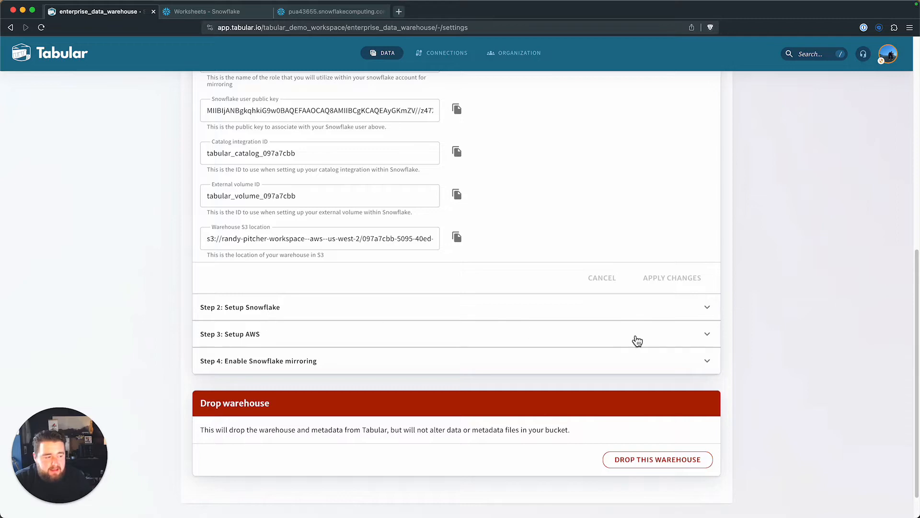
pyautogui.click(704, 311)
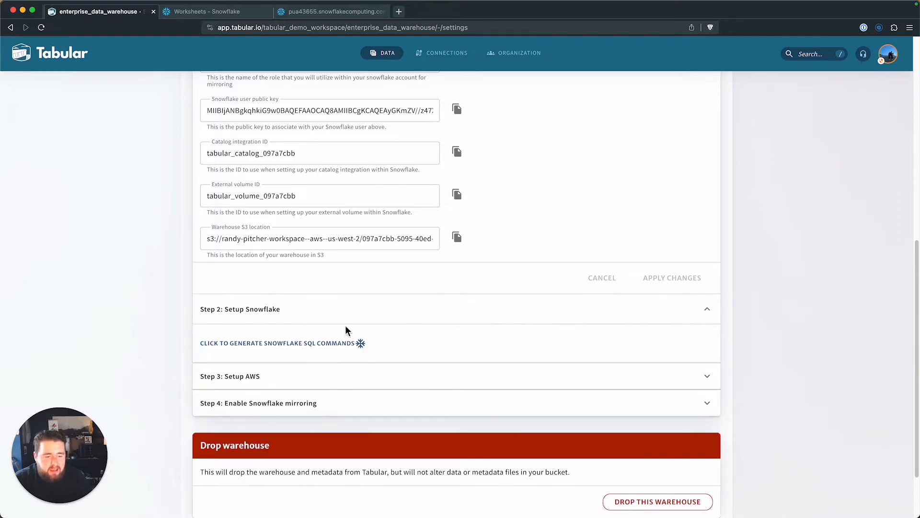
pyautogui.click(338, 345)
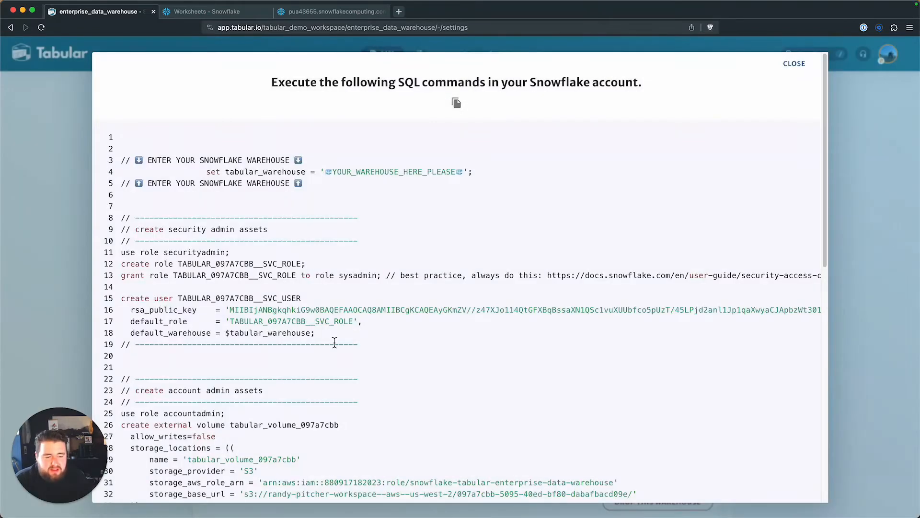
# Step: Review the generated SQL commands, including the tabular_warehouse placeholder and the security admin and account admin sections
pyautogui.scroll(-10, 321, 203)
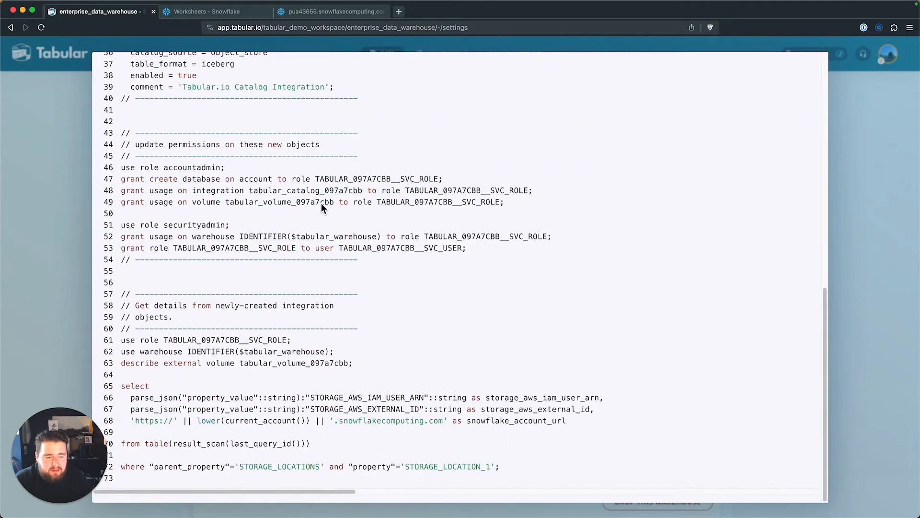
pyautogui.scroll(10, 322, 203)
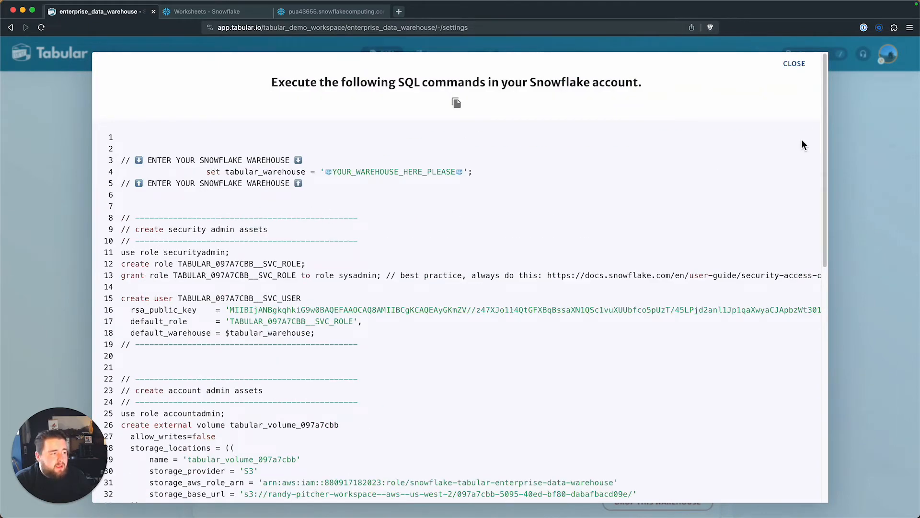
pyautogui.doubleClick(268, 176)
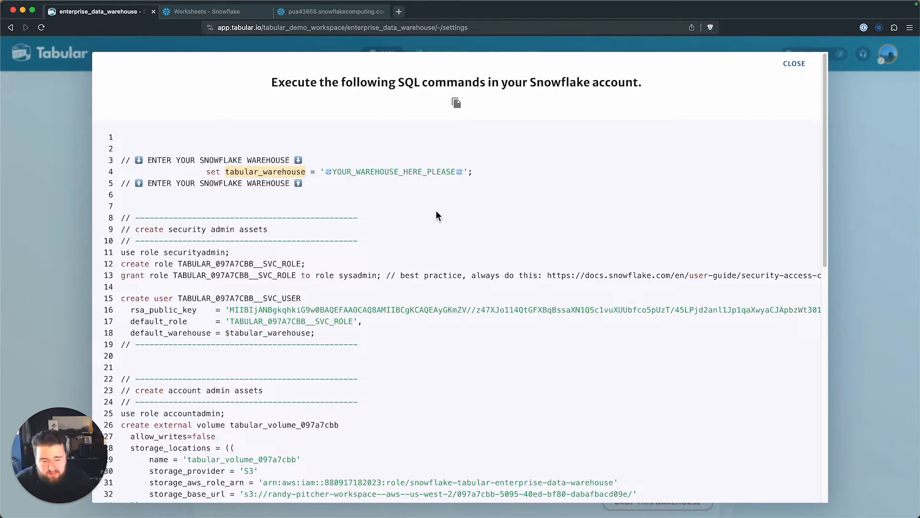
pyautogui.doubleClick(423, 174)
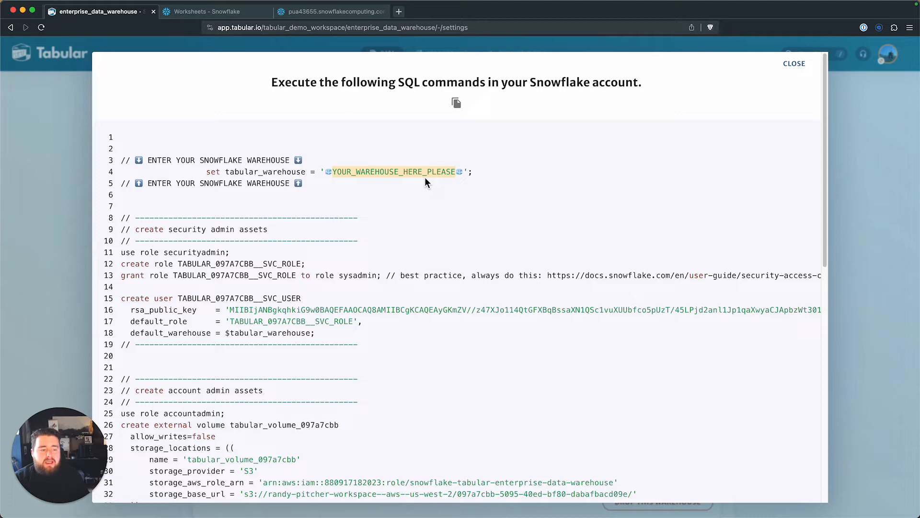
pyautogui.scroll(-3, 425, 177)
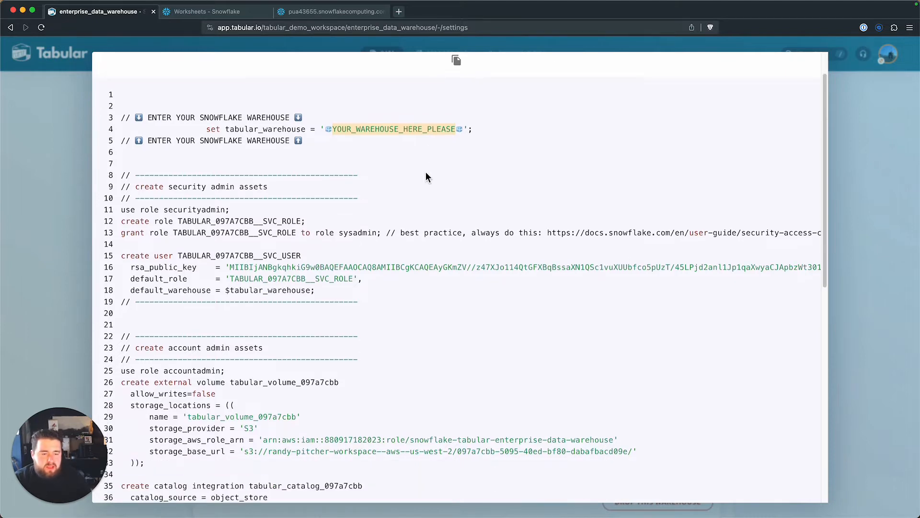
pyautogui.scroll(-2, 352, 237)
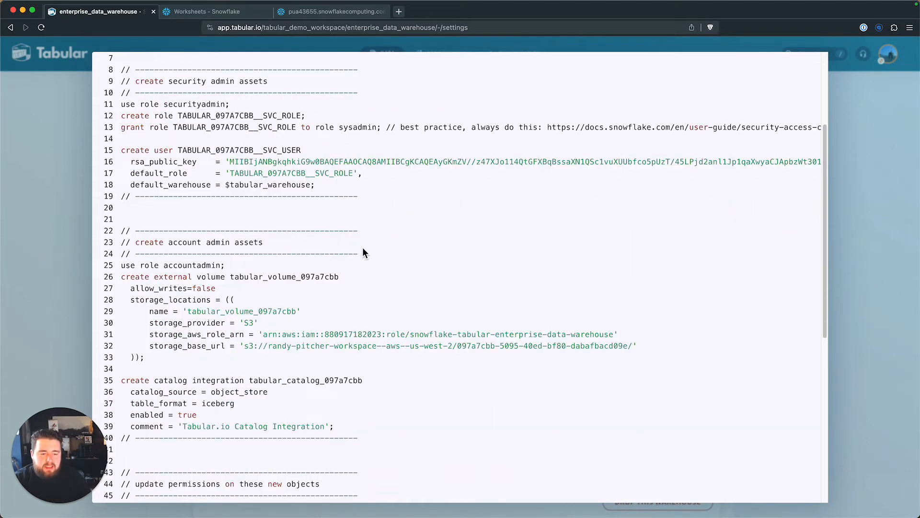
pyautogui.scroll(4, 379, 221)
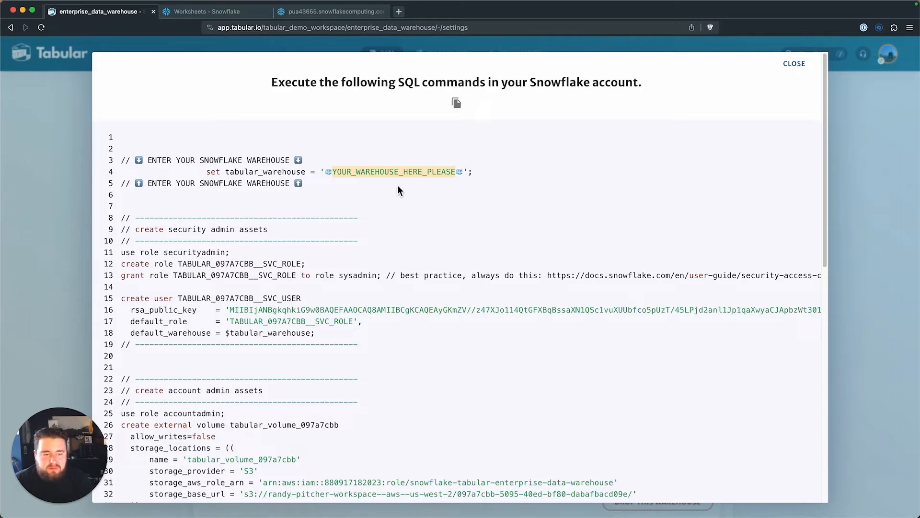
# Step: Copy the generated SQL commands, switch to Snowflake and open the "2023-11-20 -- RPW Enterprise Data Warehouse Setup" worksheet
pyautogui.click(476, 211)
pyautogui.click(463, 102)
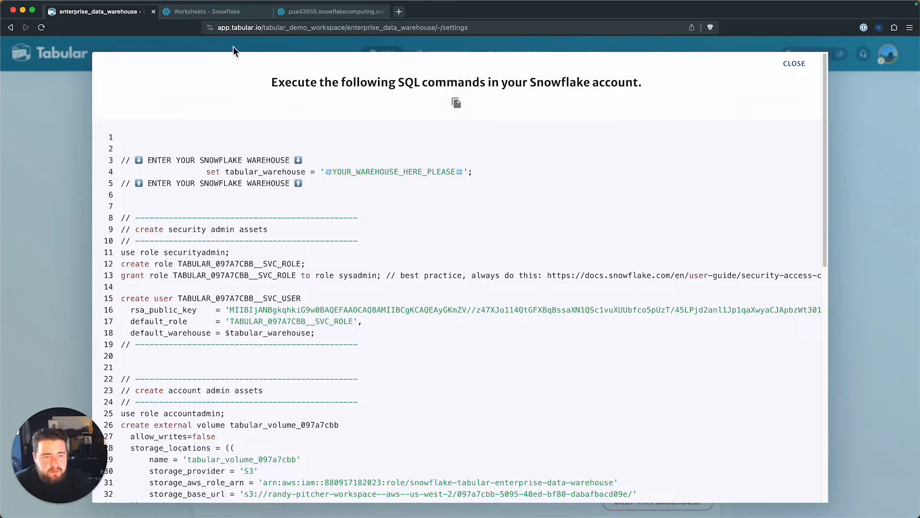
pyautogui.click(230, 14)
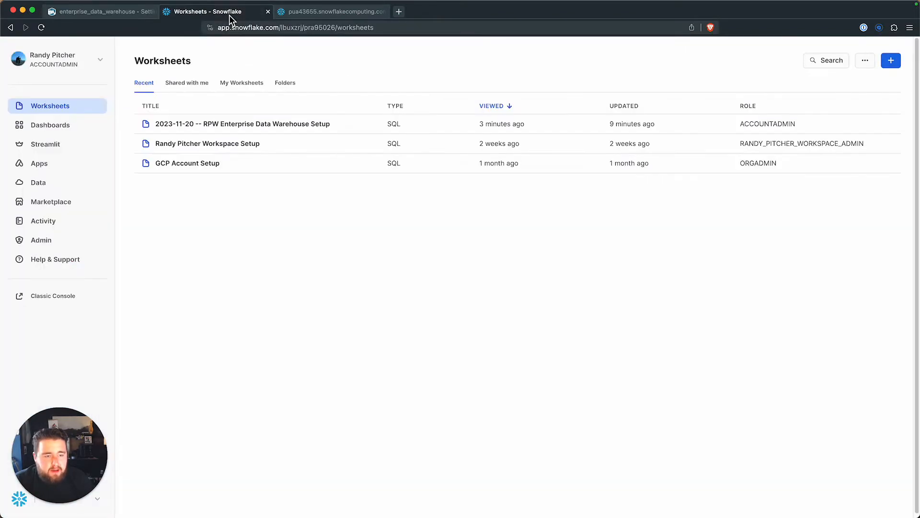
pyautogui.click(254, 124)
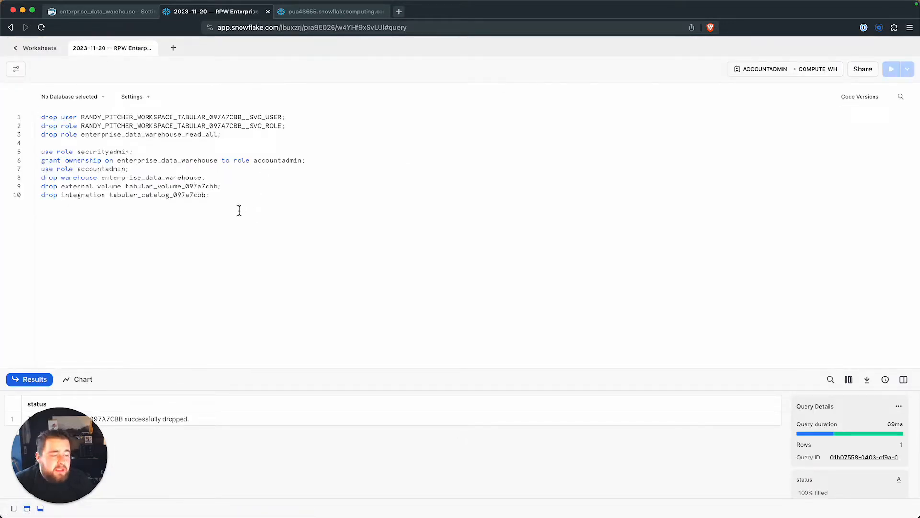
# Step: Replace the worksheet's entire contents with the copied SQL commands
pyautogui.press('super+a')
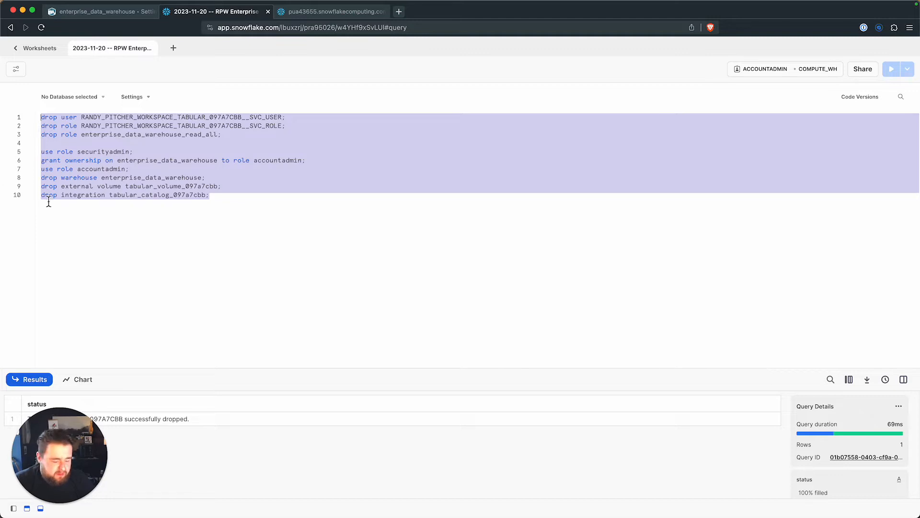
pyautogui.press('super+v')
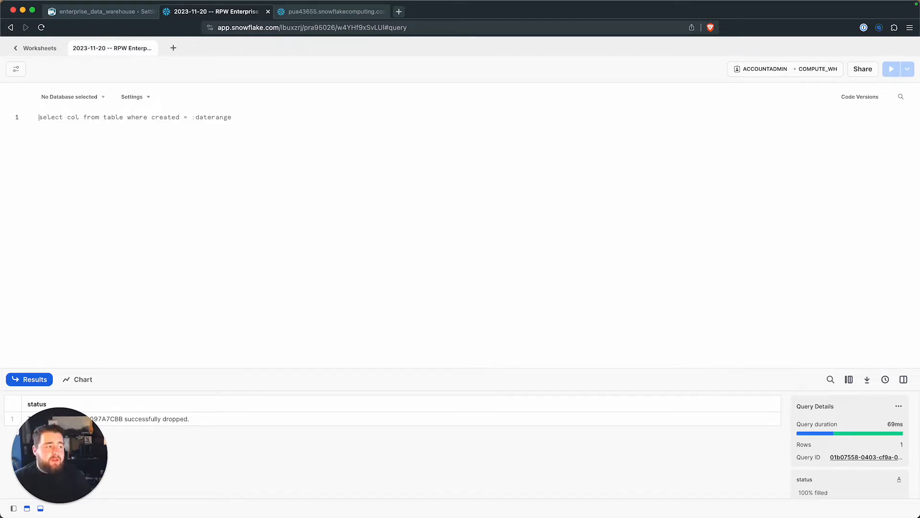
pyautogui.press('super+a')
pyautogui.press('super+v')
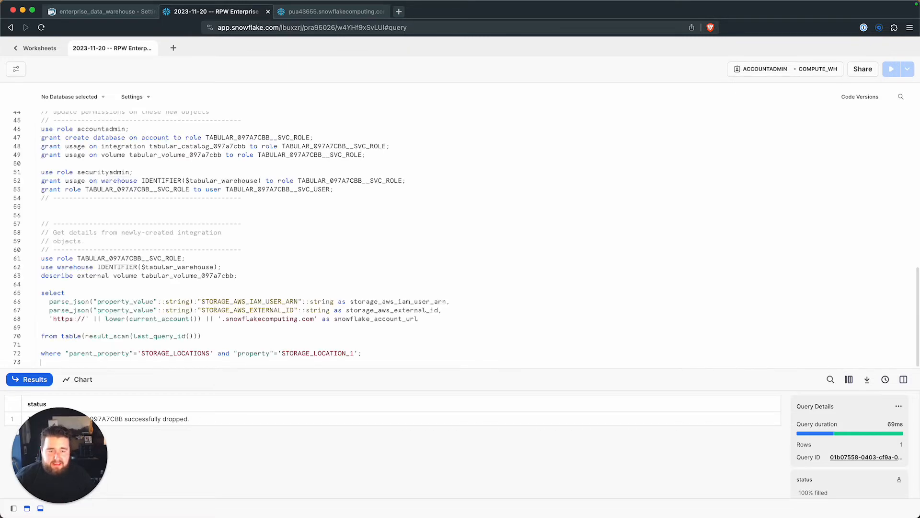
# Step: Examine the script's accountadmin and securityadmin role switches, the tabular_warehouse placeholder and the list of available roles and warehouses
pyautogui.scroll(1, 169, 313)
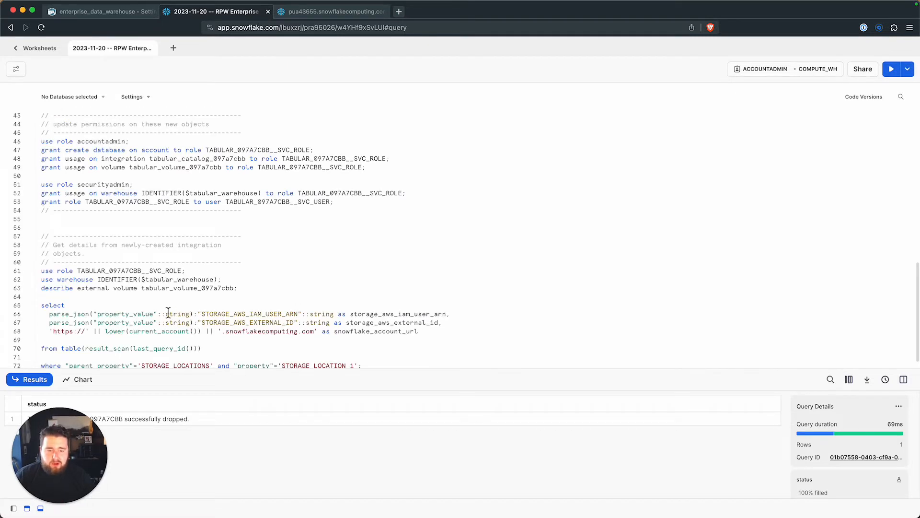
pyautogui.doubleClick(109, 141)
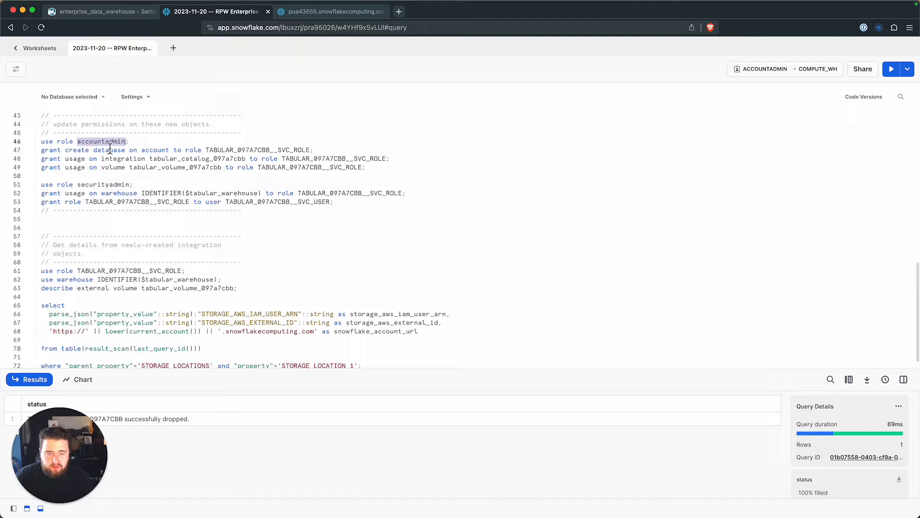
pyautogui.doubleClick(109, 185)
pyautogui.click(257, 221)
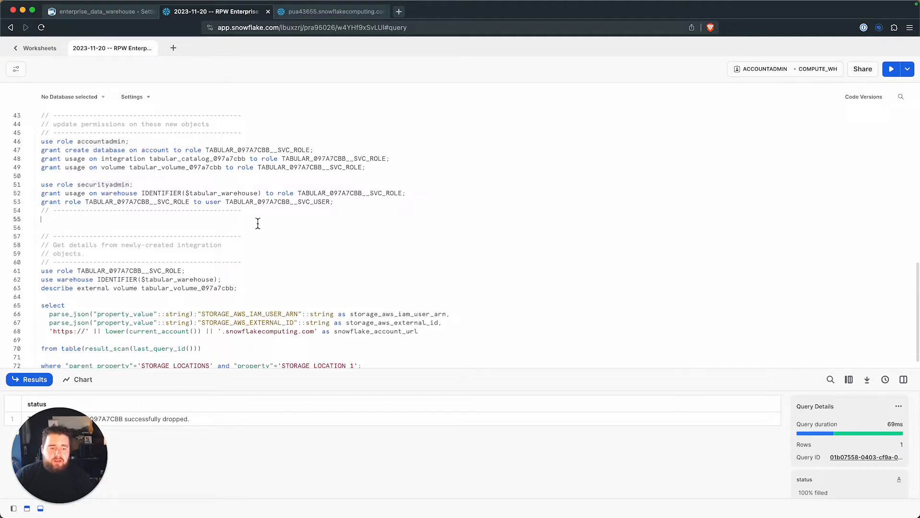
pyautogui.scroll(5, 257, 224)
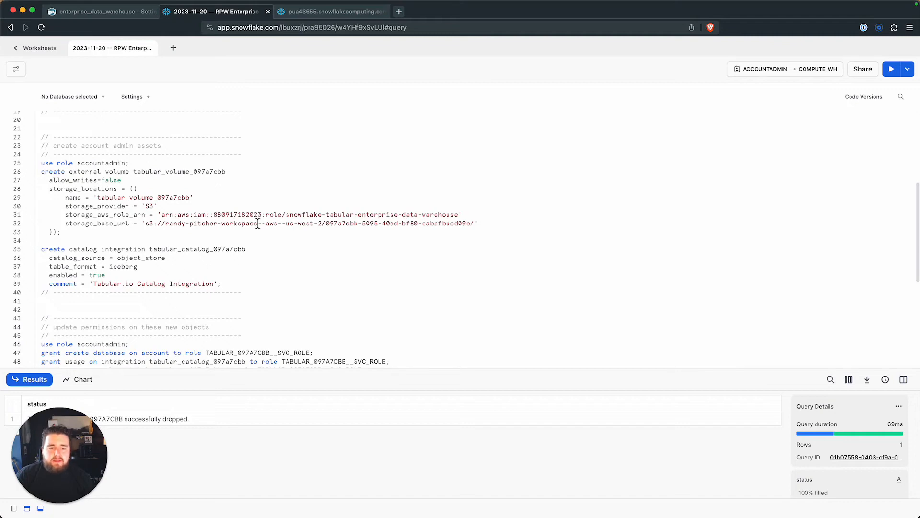
pyautogui.scroll(5, 257, 224)
pyautogui.doubleClick(261, 144)
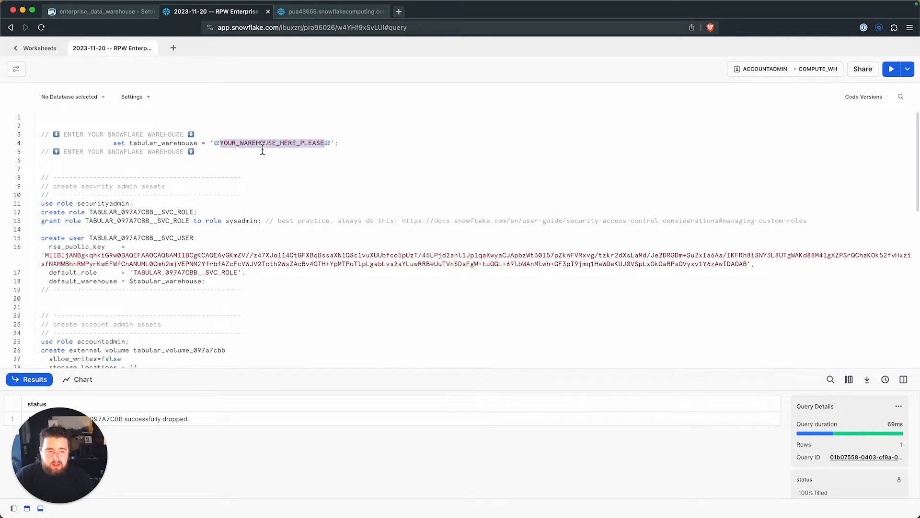
pyautogui.click(833, 75)
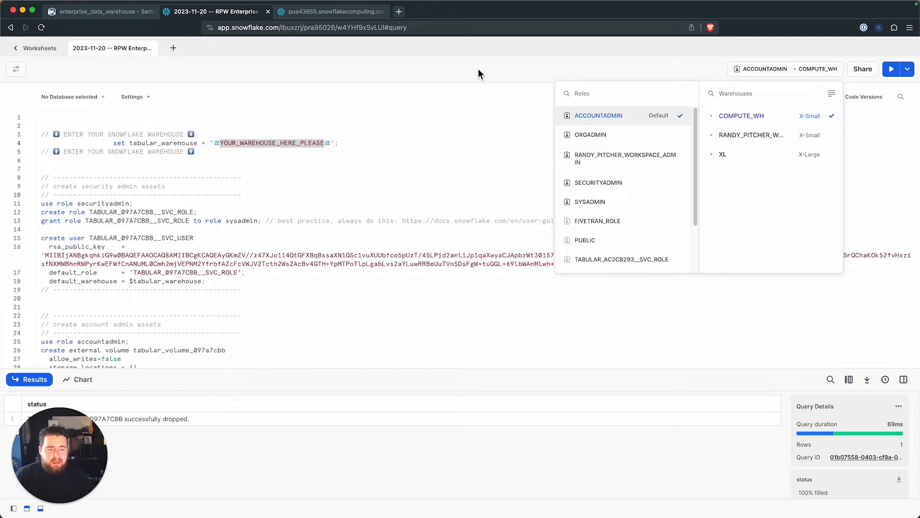
# Step: Replace the tabular_warehouse placeholder on line 4, including its surrounding emojis, with the name of the personal workspace warehouse ending in _WORKSPACE_WH
pyautogui.click(256, 146)
pyautogui.doubleClick(256, 144)
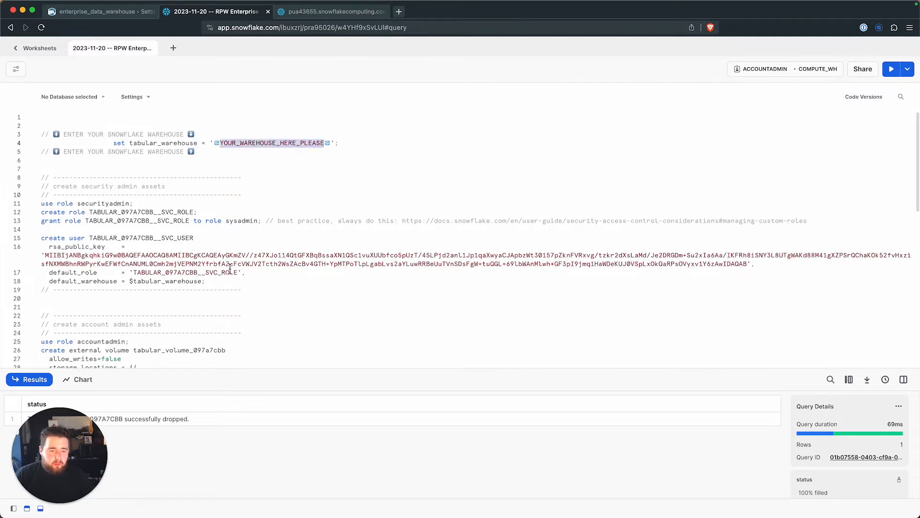
pyautogui.press('BackSpace')
pyautogui.press('BackSpace')
pyautogui.press('BackSpace')
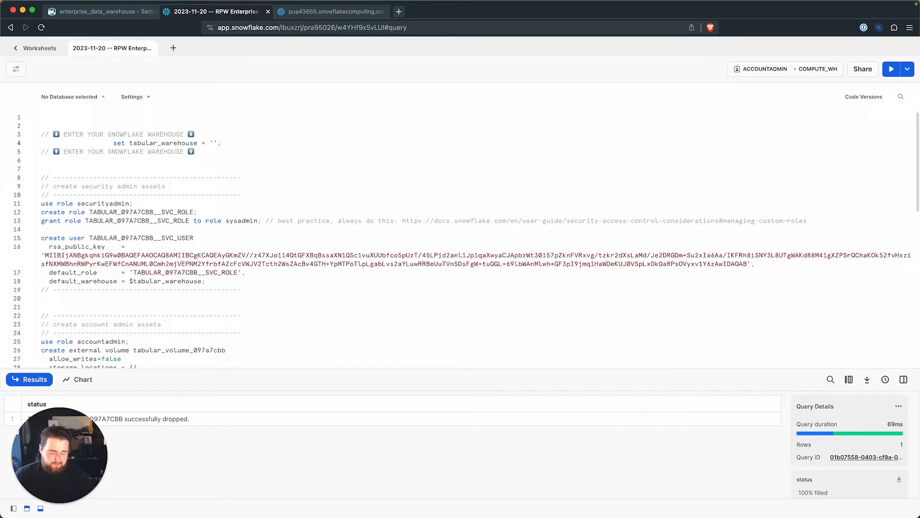
pyautogui.write('RANDY_PITCH')
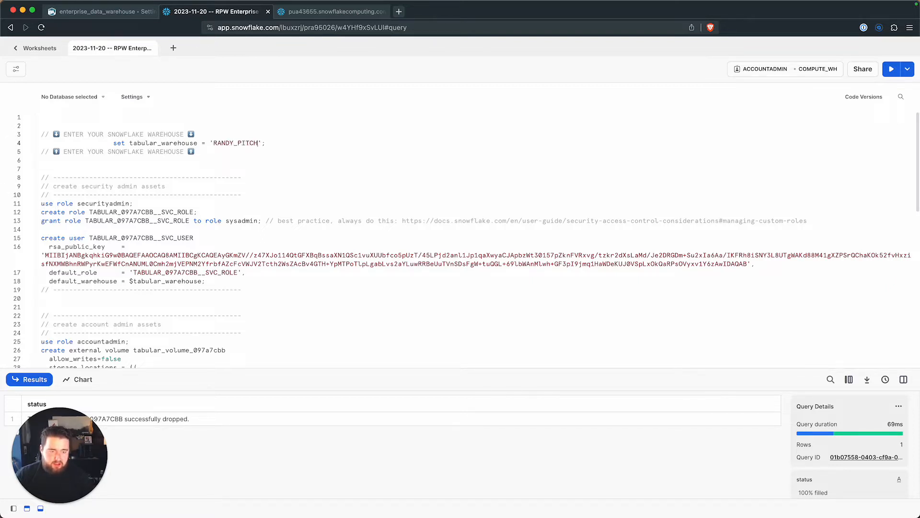
pyautogui.write('ER_WORKSPACE')
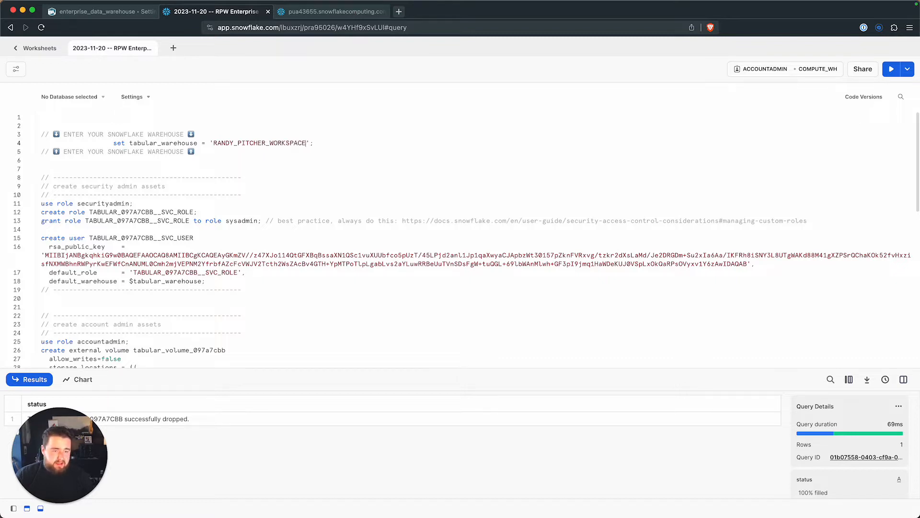
pyautogui.write('_WH')
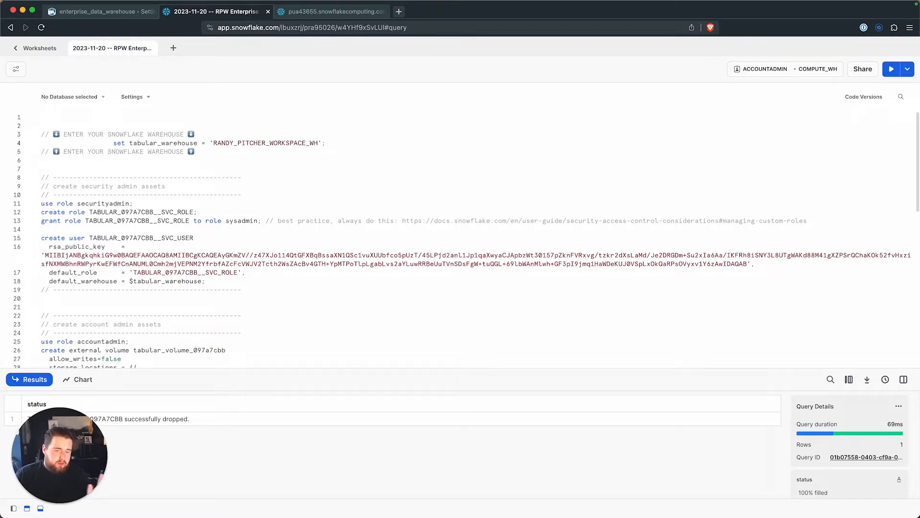
# Step: Examine the create user statement's RSA public key and default warehouse, plus the external volume and catalog integration definitions
pyautogui.scroll(-1, 118, 232)
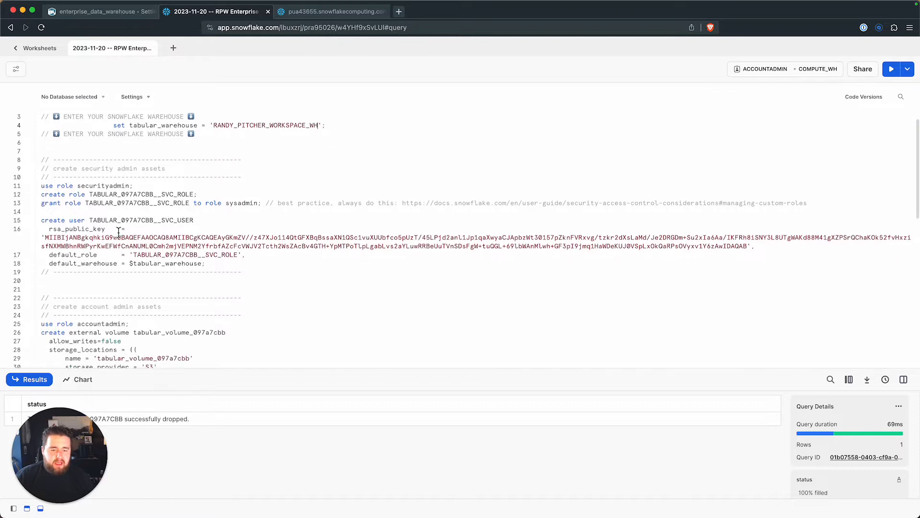
pyautogui.moveTo(45, 238); pyautogui.dragTo(545, 248)
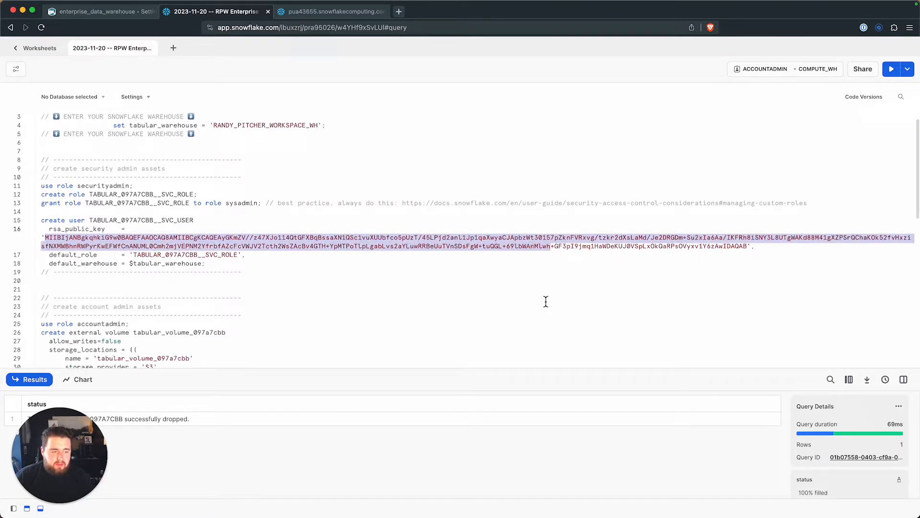
pyautogui.doubleClick(568, 246)
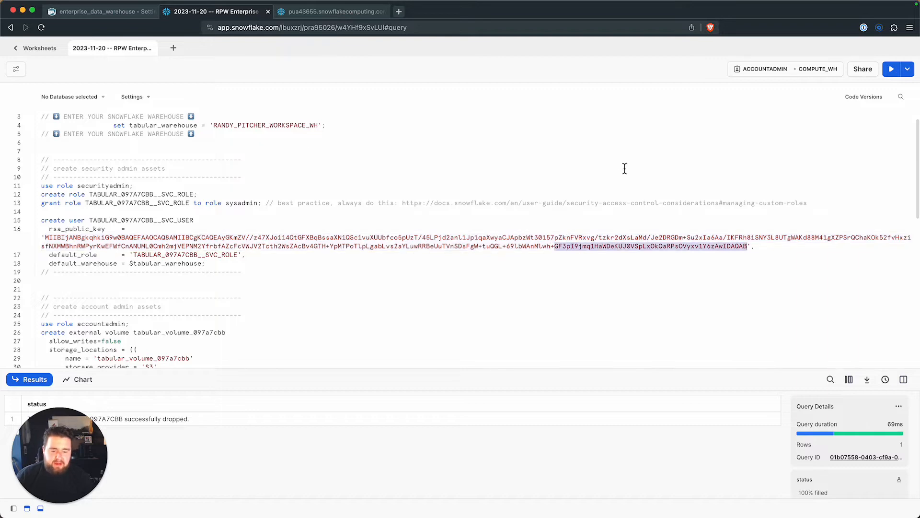
pyautogui.scroll(-3, 582, 172)
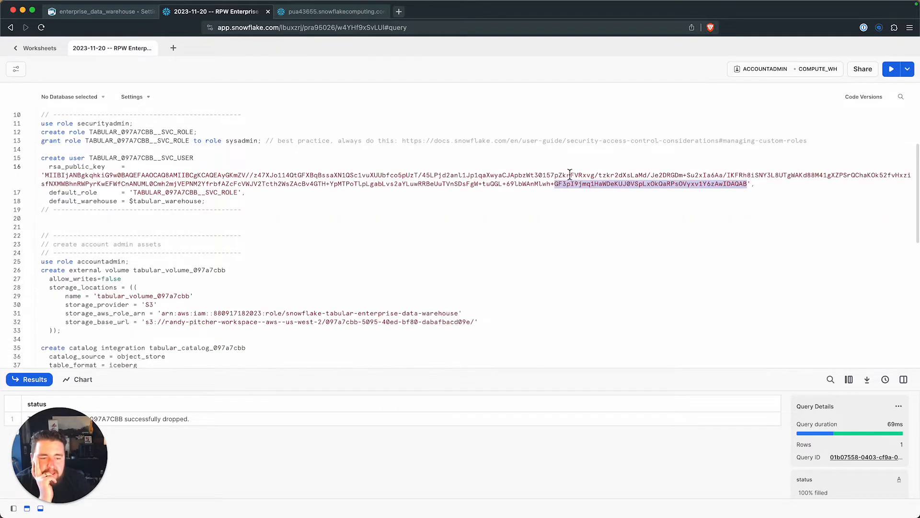
pyautogui.doubleClick(188, 202)
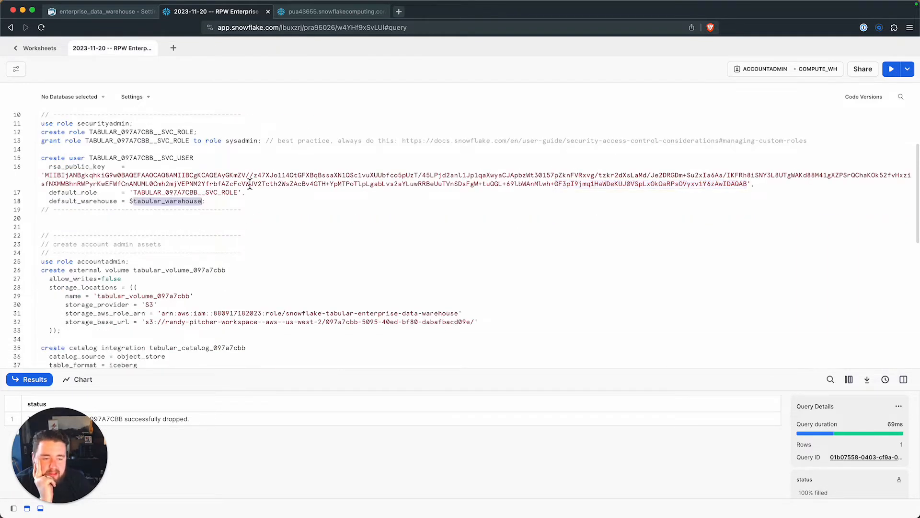
pyautogui.scroll(-1, 250, 184)
pyautogui.scroll(-2, 249, 184)
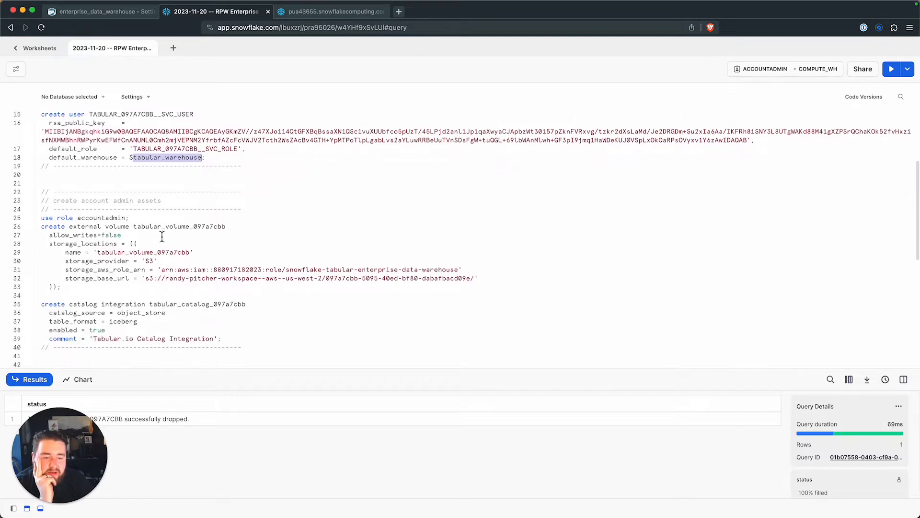
pyautogui.moveTo(92, 228); pyautogui.dragTo(226, 228)
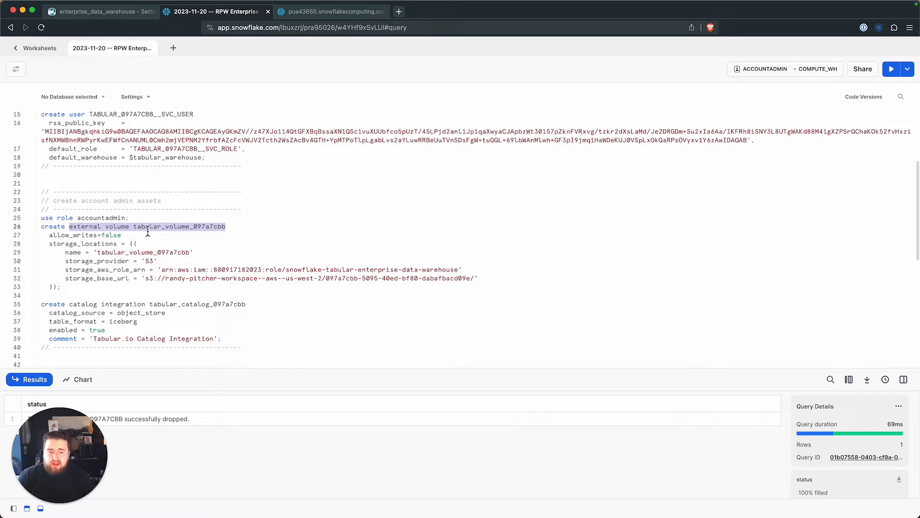
pyautogui.scroll(-3, 148, 232)
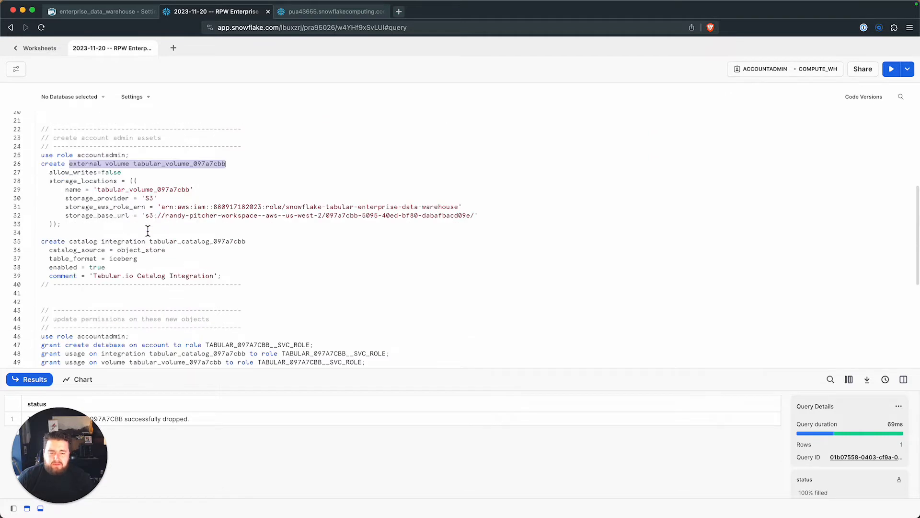
# Step: Examine the catalog integration, the permission grants and the final select's storage IAM user ARN, external ID and Snowflake account URL expressions
pyautogui.doubleClick(84, 242)
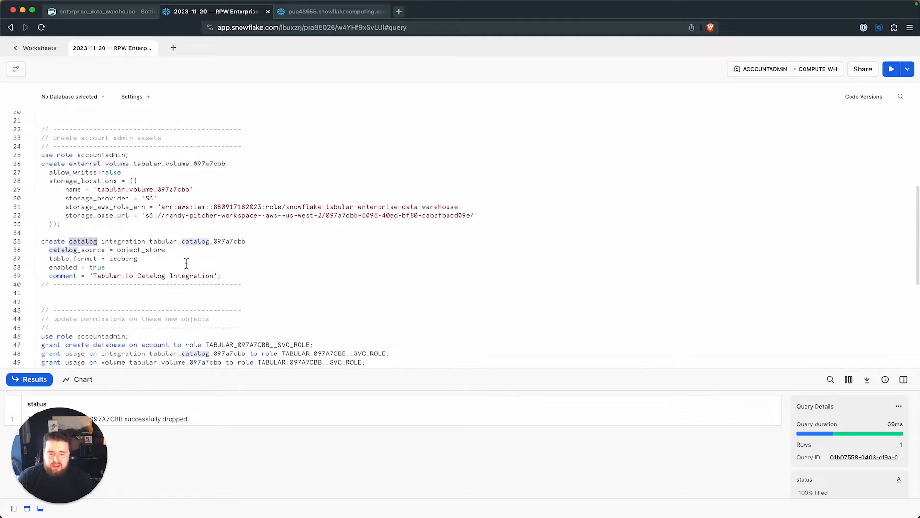
pyautogui.click(280, 263)
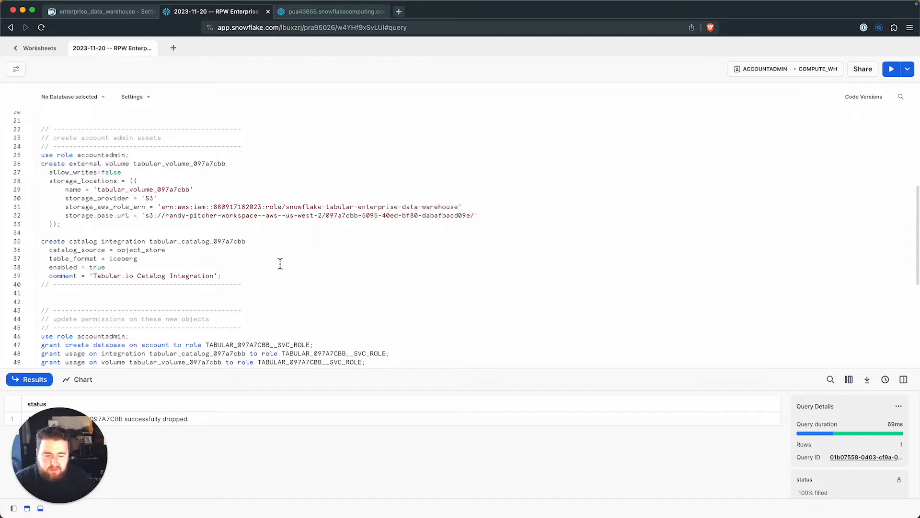
pyautogui.scroll(-5, 280, 264)
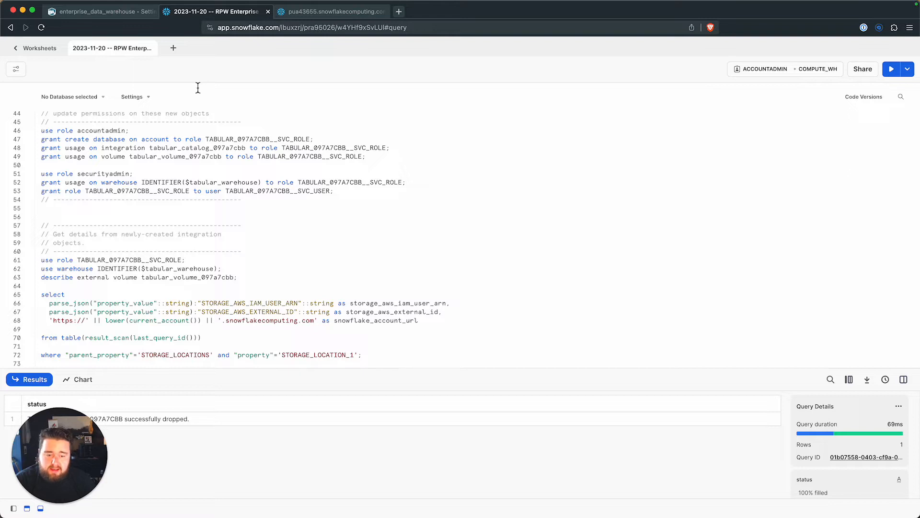
pyautogui.doubleClick(53, 295)
pyautogui.moveTo(54, 300); pyautogui.dragTo(467, 324)
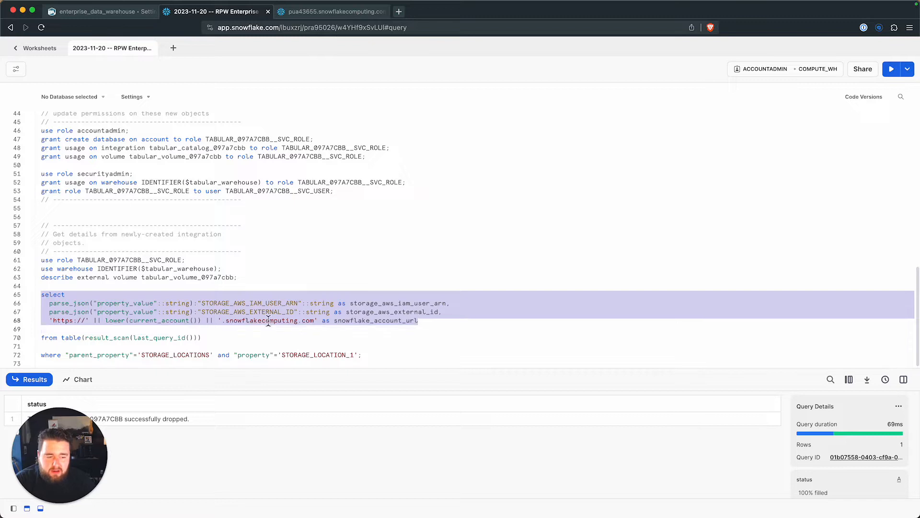
pyautogui.doubleClick(271, 303)
pyautogui.doubleClick(262, 312)
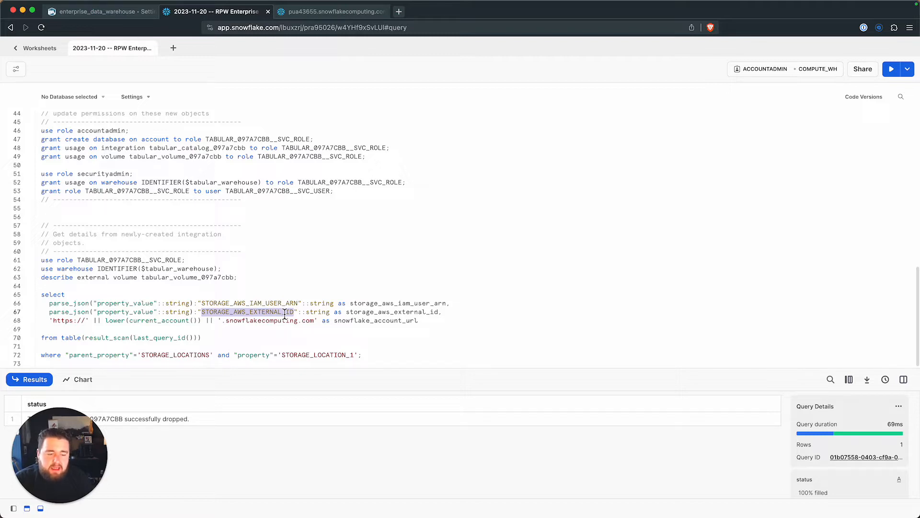
pyautogui.moveTo(49, 320); pyautogui.dragTo(470, 325)
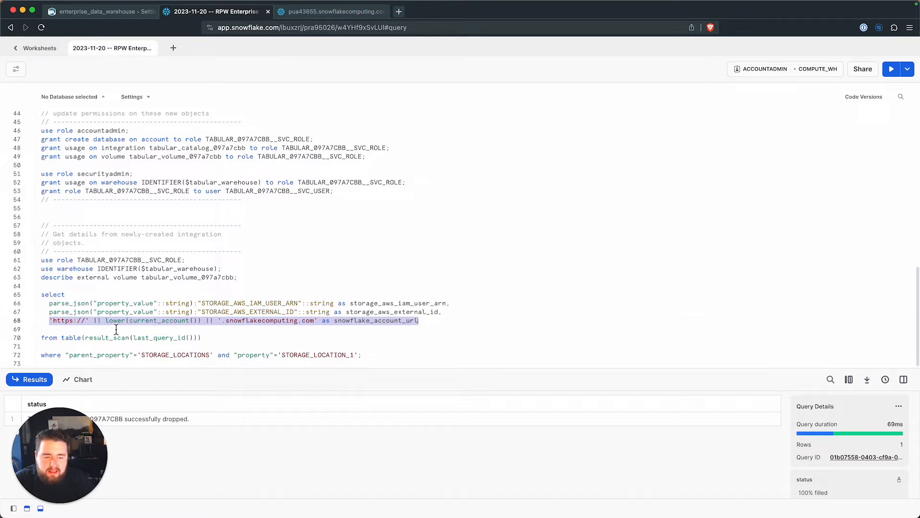
pyautogui.click(284, 27)
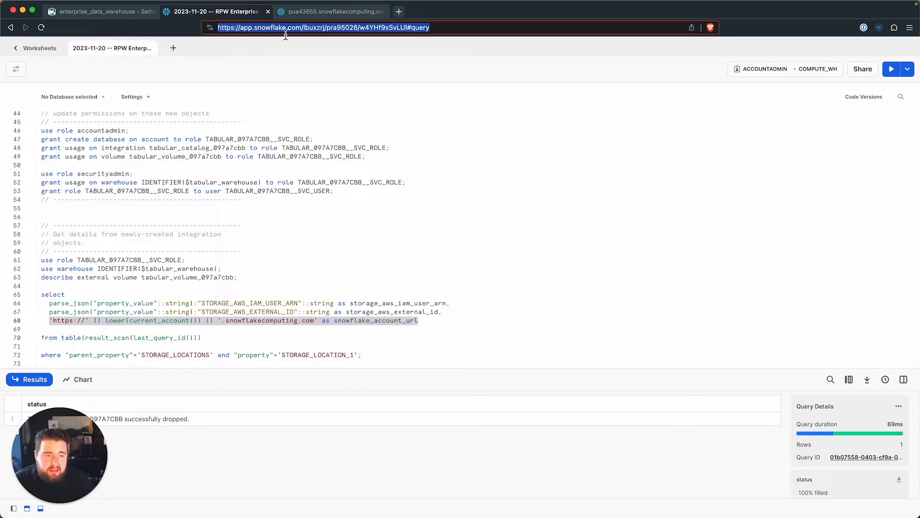
pyautogui.click(180, 326)
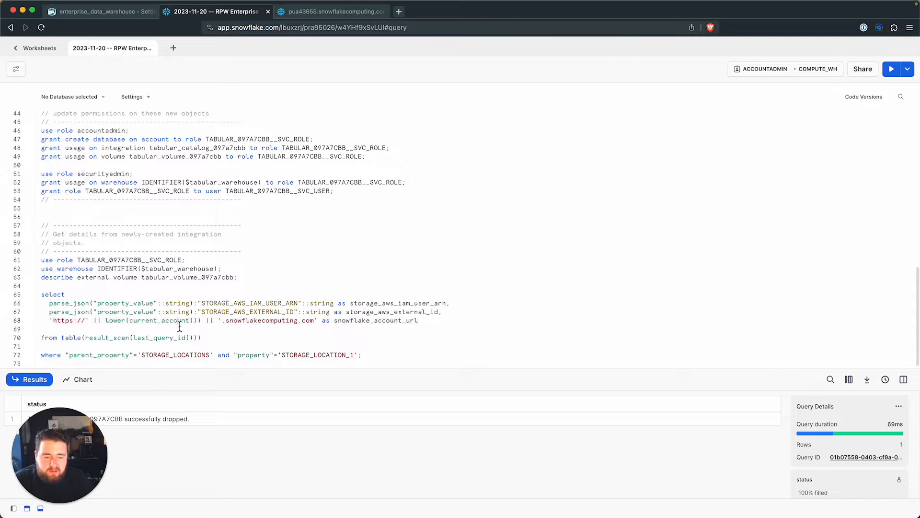
pyautogui.moveTo(223, 323); pyautogui.dragTo(427, 329)
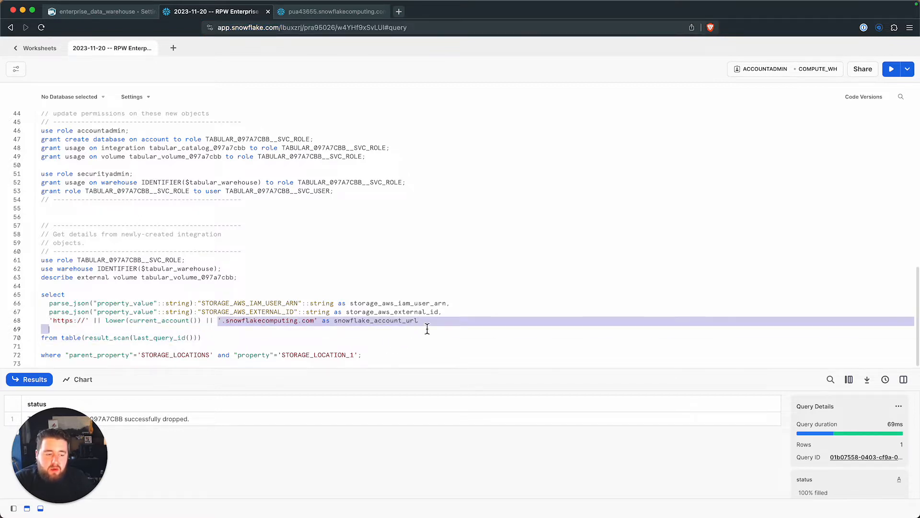
pyautogui.click(428, 329)
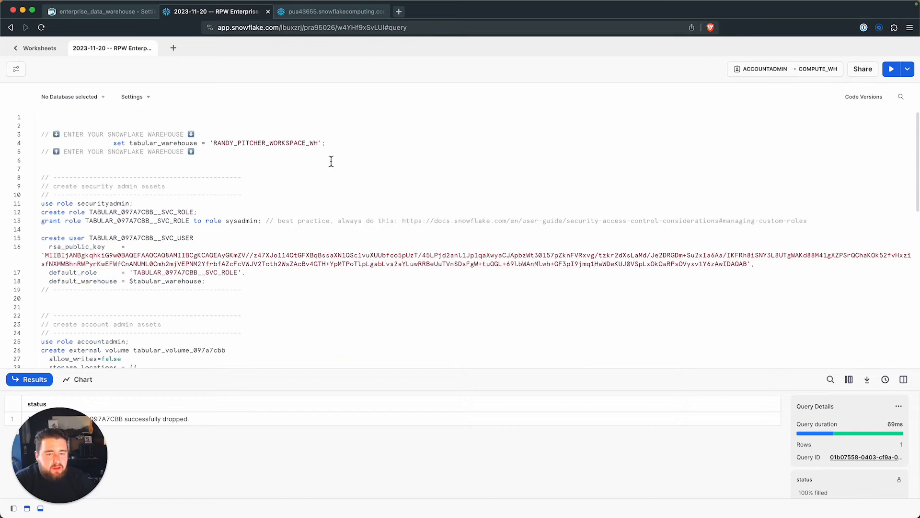
# Step: Run the entire SQL script in the worksheet
pyautogui.click(212, 230)
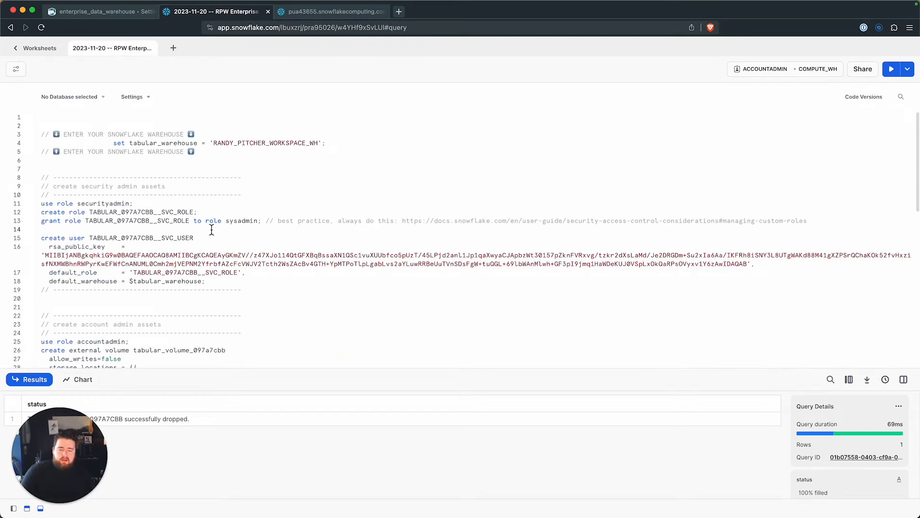
pyautogui.press('super+a')
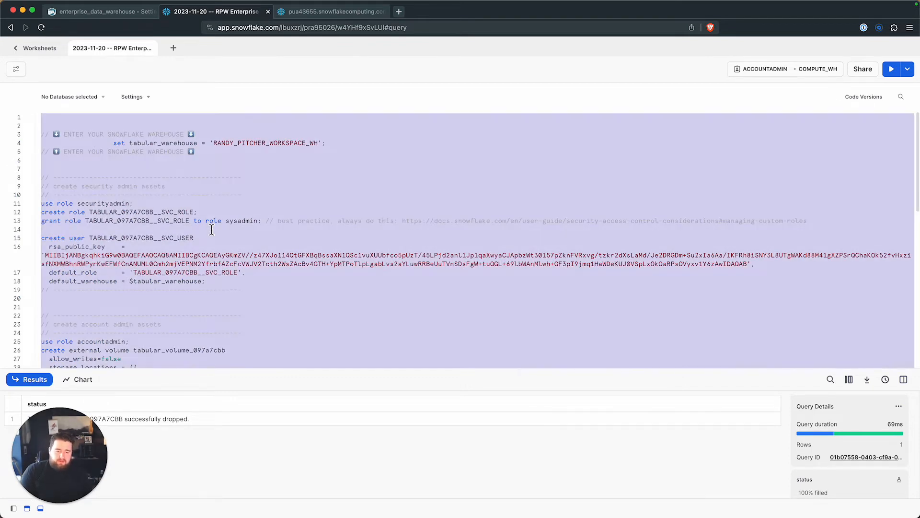
pyautogui.press('super+Return')
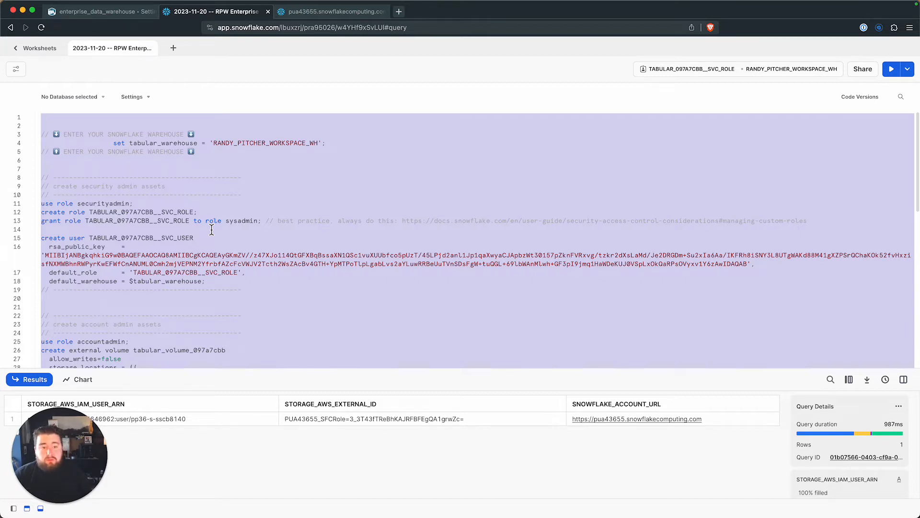
# Step: Close the generated SQL commands dialog in Tabular and the spare Snowflake sign-in tab, returning to the worksheet
pyautogui.click(89, 12)
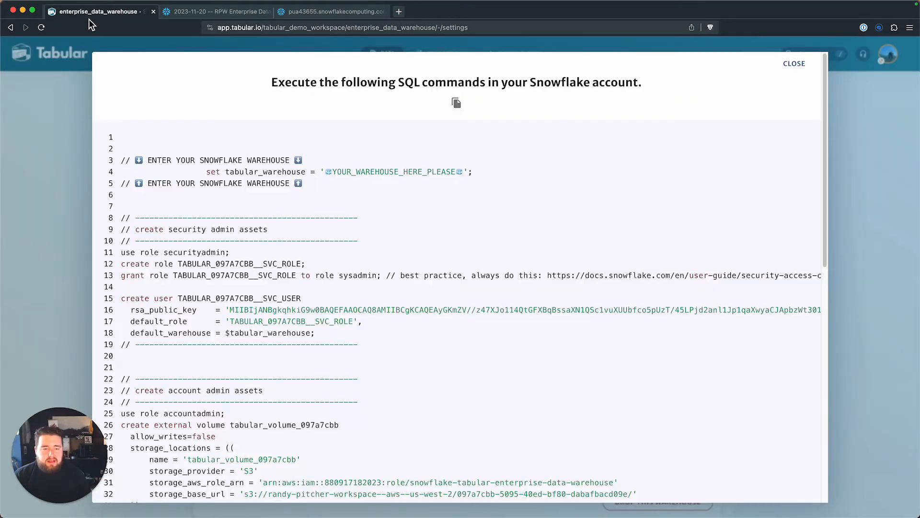
pyautogui.click(78, 163)
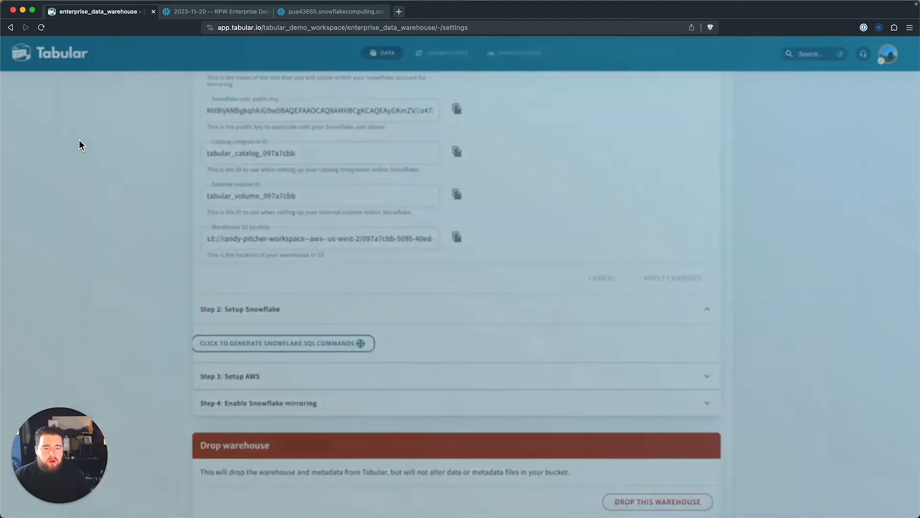
pyautogui.scroll(10, 237, 139)
pyautogui.doubleClick(229, 148)
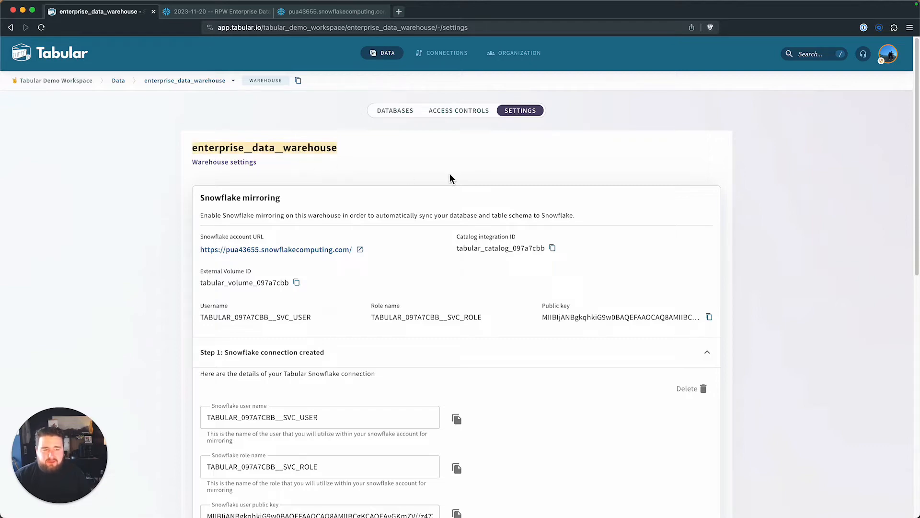
pyautogui.click(306, 16)
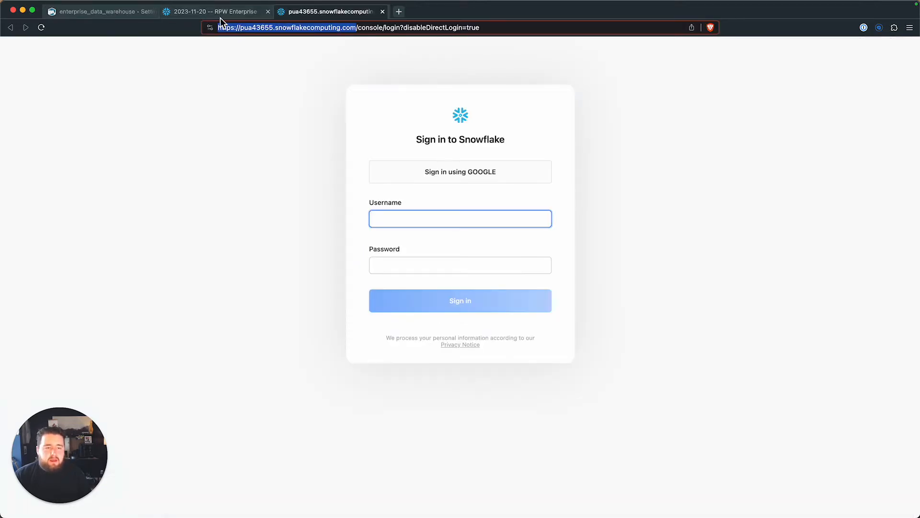
pyautogui.click(383, 12)
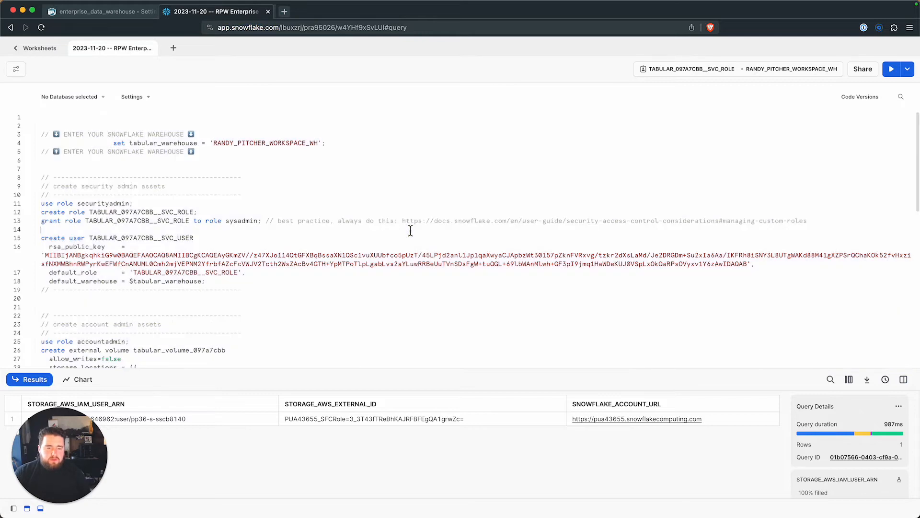
# Step: Inspect the STORAGE_AWS_EXTERNAL_ID result and copy the STORAGE_AWS_IAM_USER_ARN value from the query results
pyautogui.moveTo(68, 470); pyautogui.dragTo(257, 481)
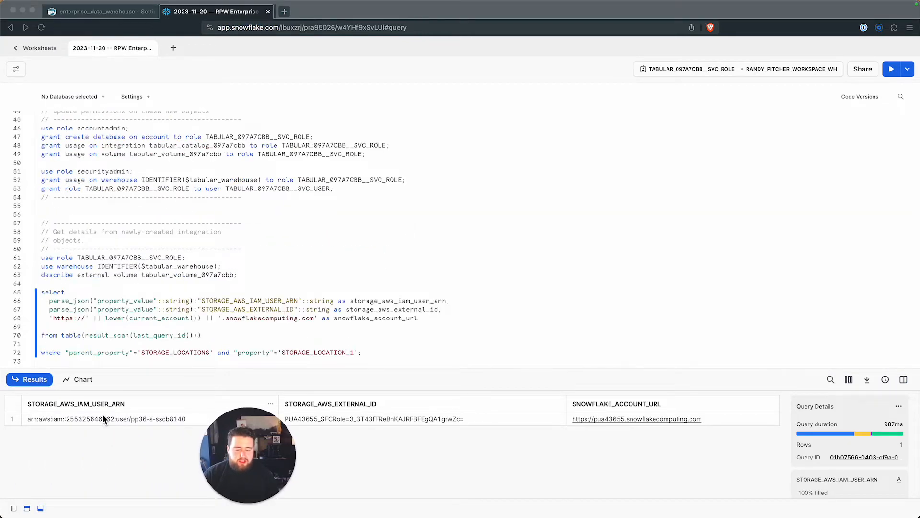
pyautogui.click(335, 418)
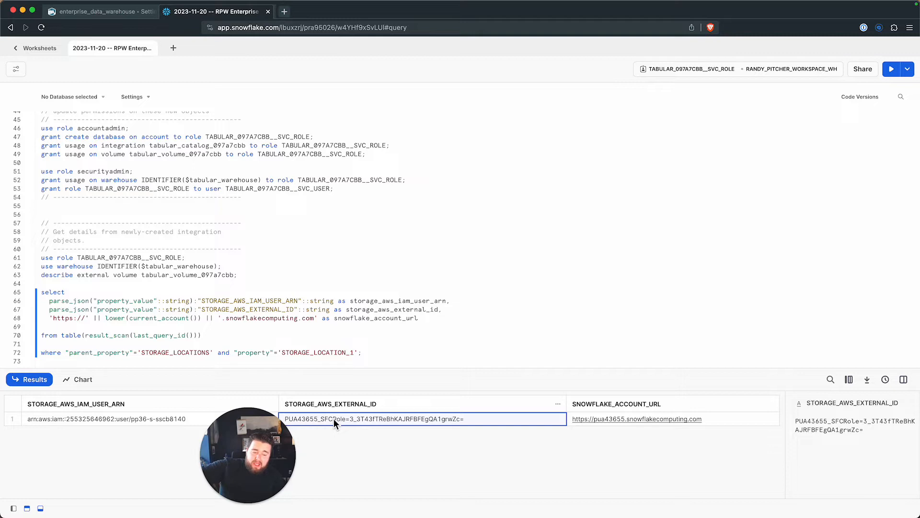
pyautogui.click(31, 423)
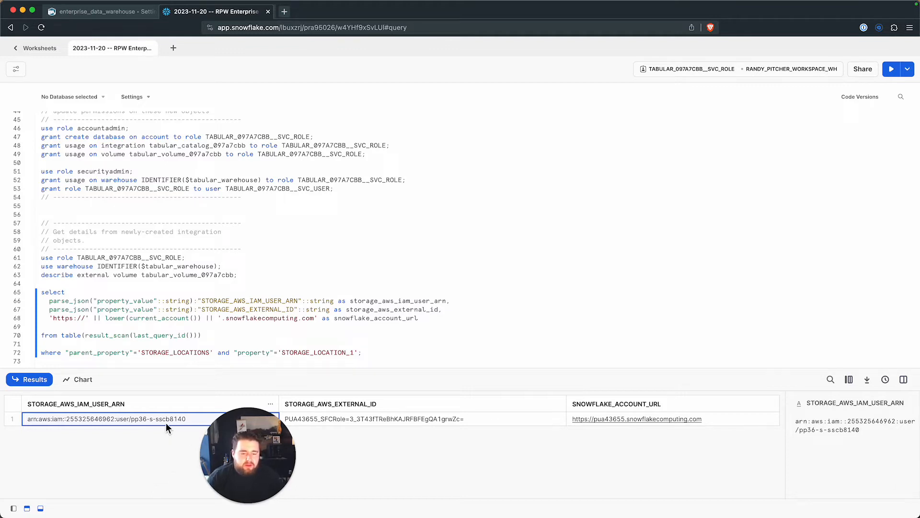
pyautogui.moveTo(239, 449); pyautogui.dragTo(464, 449)
pyautogui.click(232, 422)
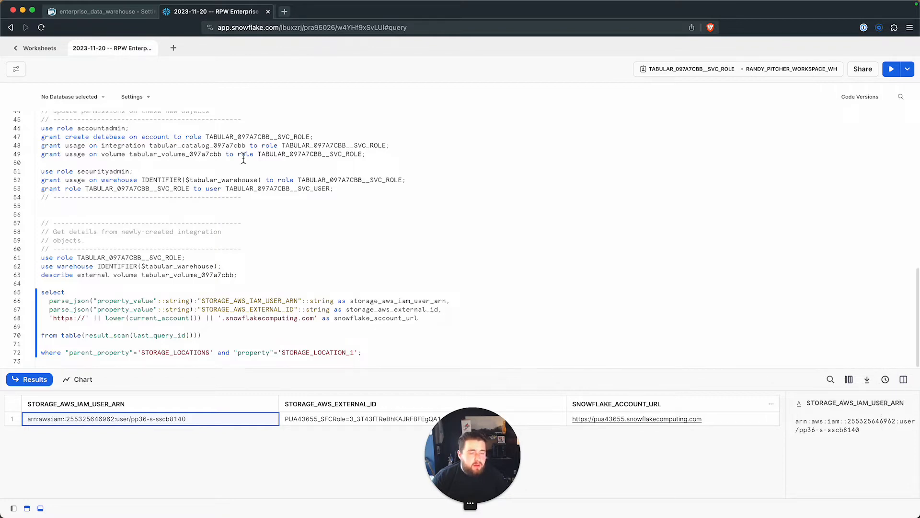
# Step: Switch to Tabular, expand Step 3: Setup AWS and paste the copied ARN as the STORAGE_AWS_IAM_USER_ARN
pyautogui.click(106, 12)
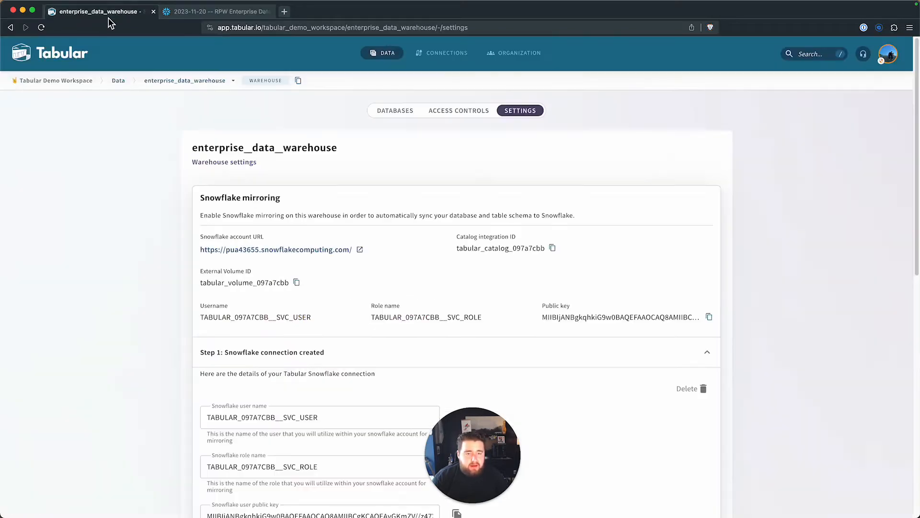
pyautogui.scroll(-1, 605, 353)
pyautogui.scroll(-10, 605, 354)
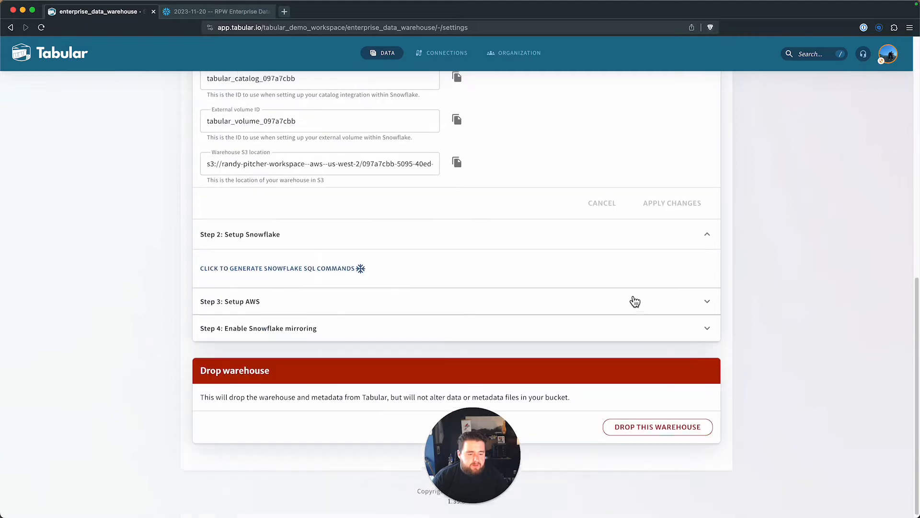
pyautogui.click(709, 304)
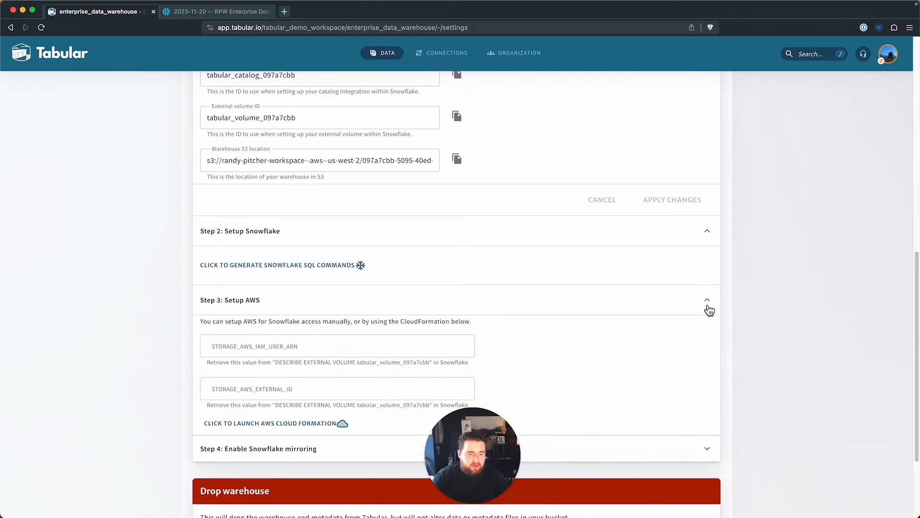
pyautogui.scroll(-3, 481, 259)
pyautogui.click(355, 228)
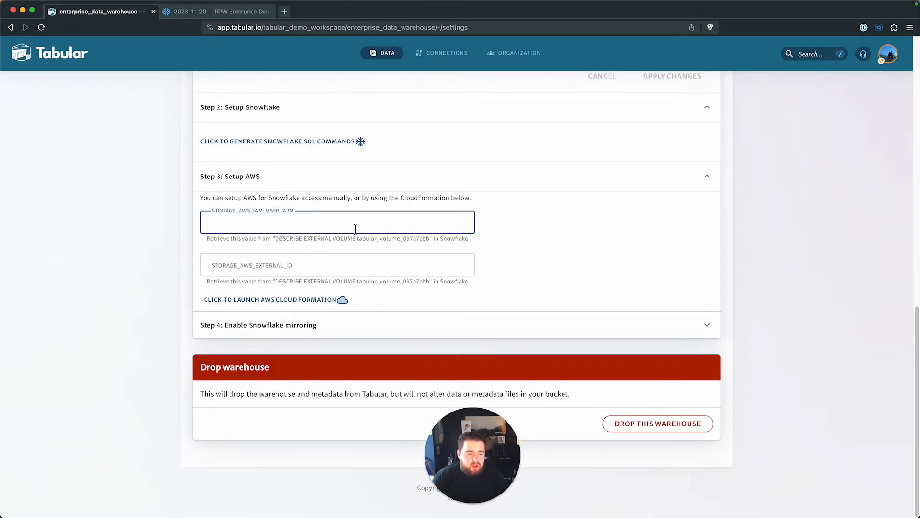
pyautogui.press('super+v')
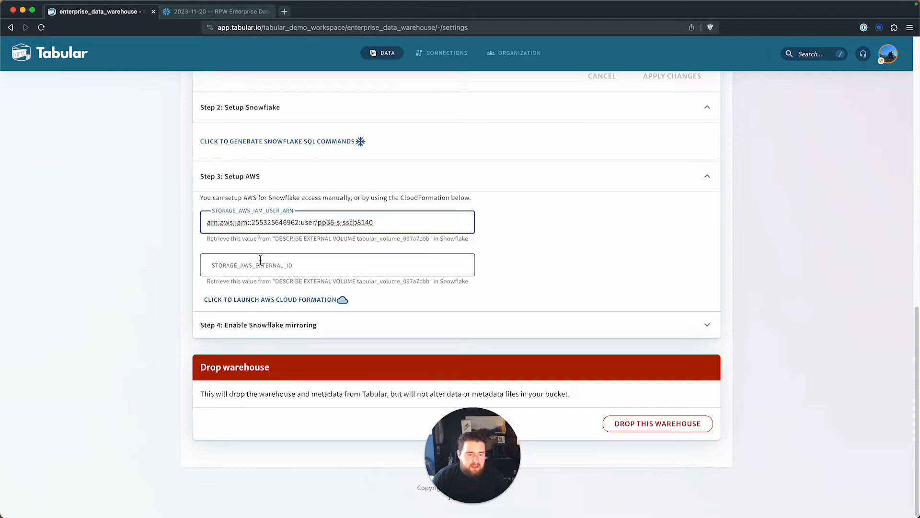
# Step: Copy the still-selected IAM user ARN from the Snowflake results and paste it into Tabular's STORAGE_AWS_EXTERNAL_ID field
pyautogui.click(240, 13)
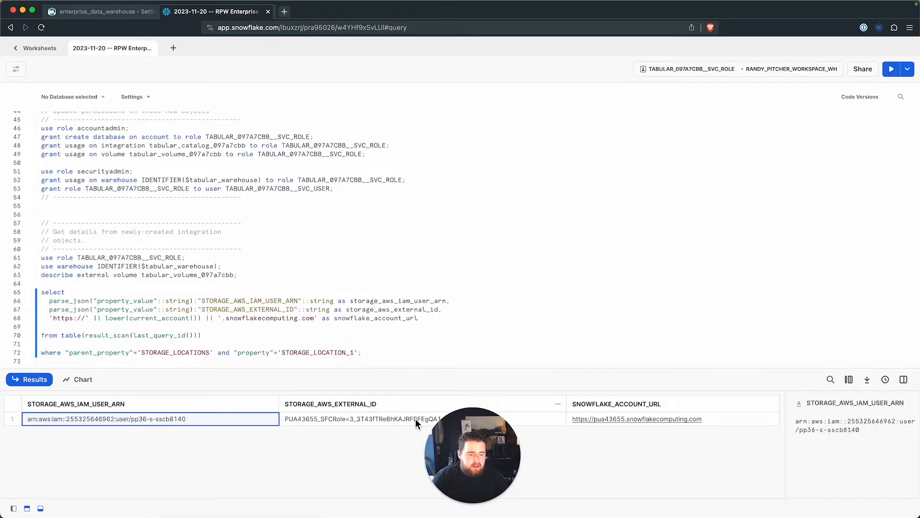
pyautogui.moveTo(501, 445); pyautogui.dragTo(376, 451)
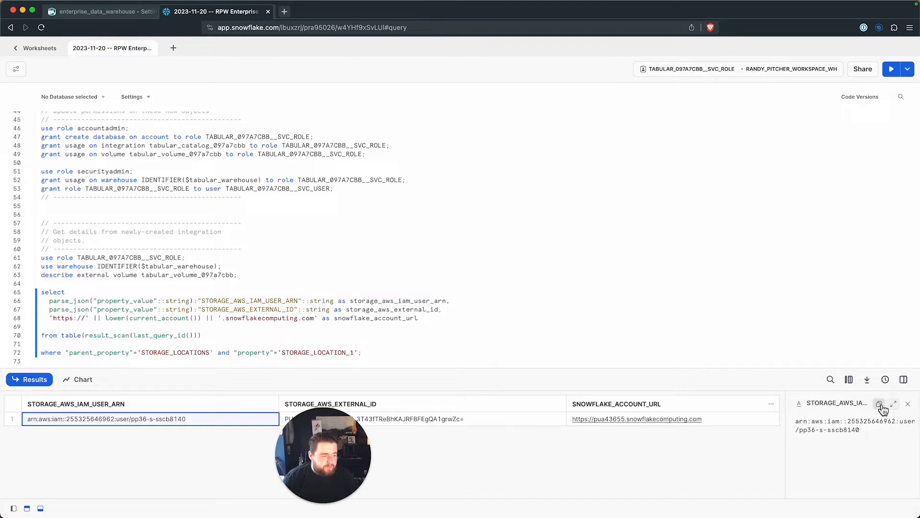
pyautogui.click(881, 405)
pyautogui.click(98, 12)
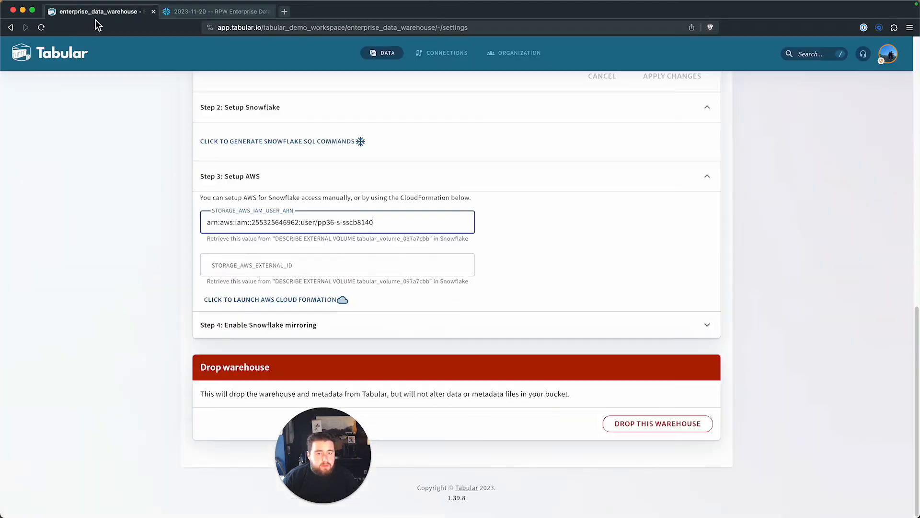
pyautogui.click(274, 267)
pyautogui.press('super+v')
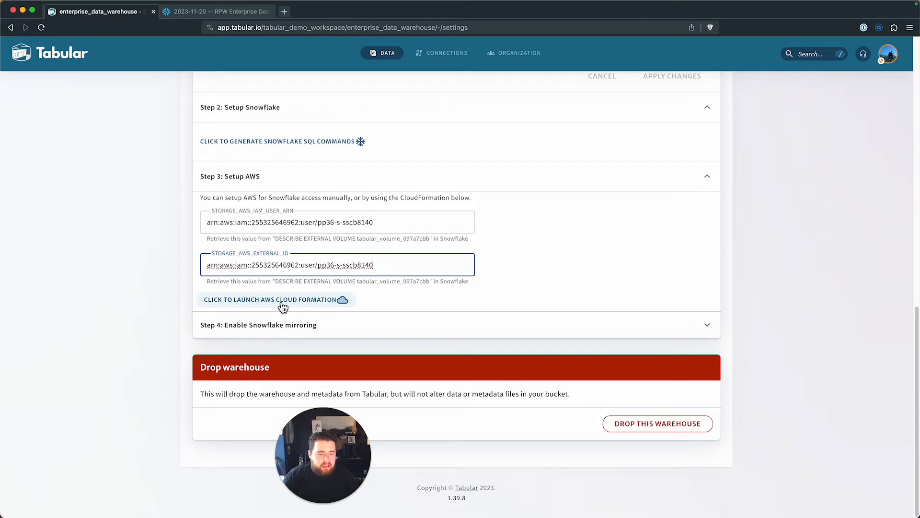
# Step: Open the AWS access portal in the browser and sign in with the Tabular work Google account
pyautogui.hotkey('alt', 'space')
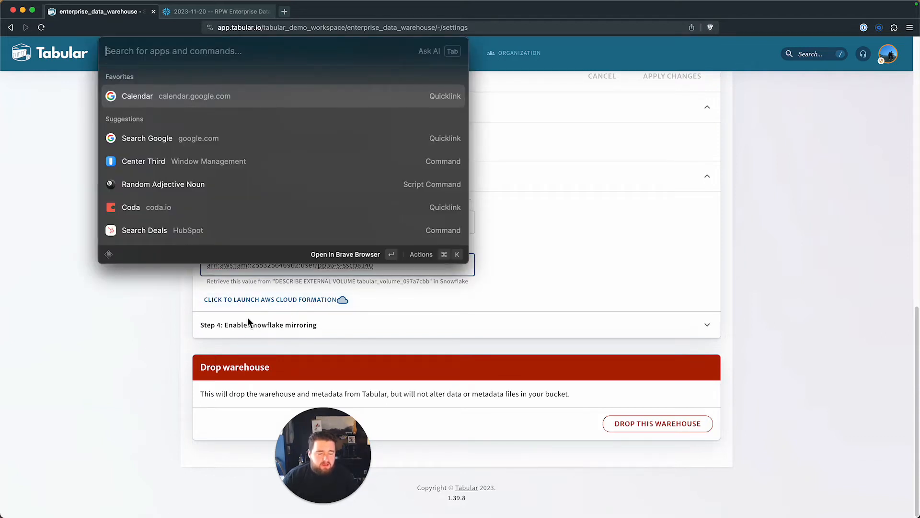
pyautogui.write('aws')
pyautogui.press('Return')
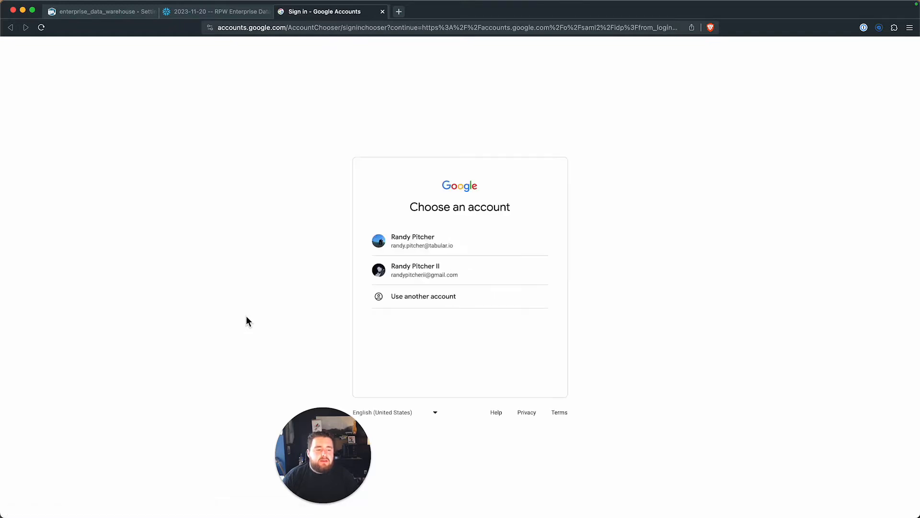
pyautogui.click(395, 250)
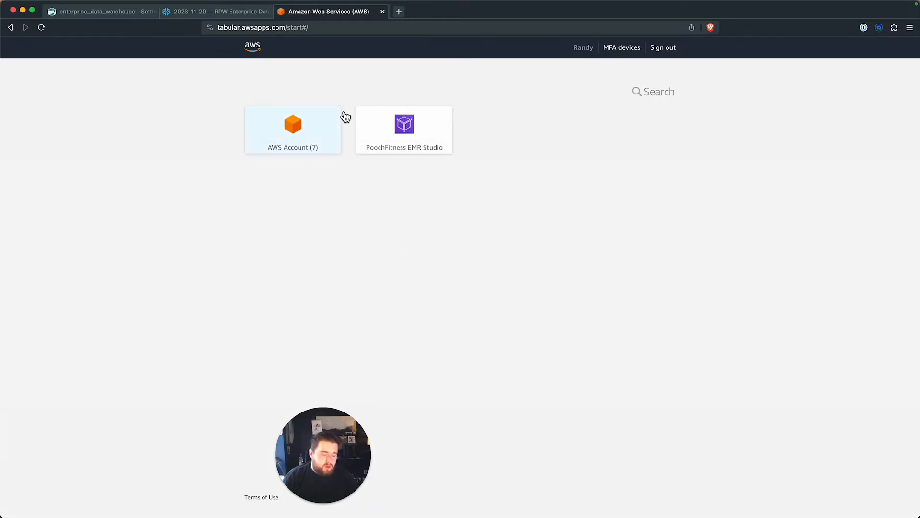
# Step: Open the sandbox AWS account's management console with AdministratorAccess and close the leftover access portal page
pyautogui.click(338, 119)
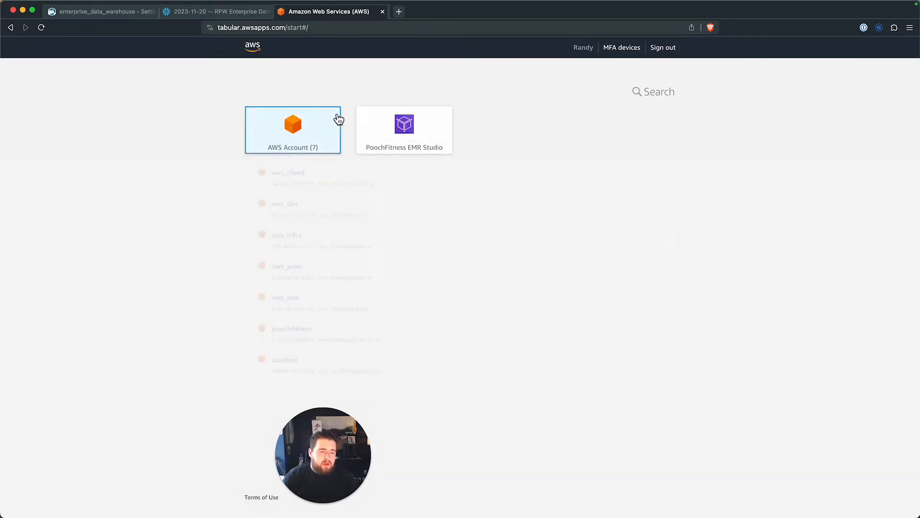
pyautogui.click(301, 369)
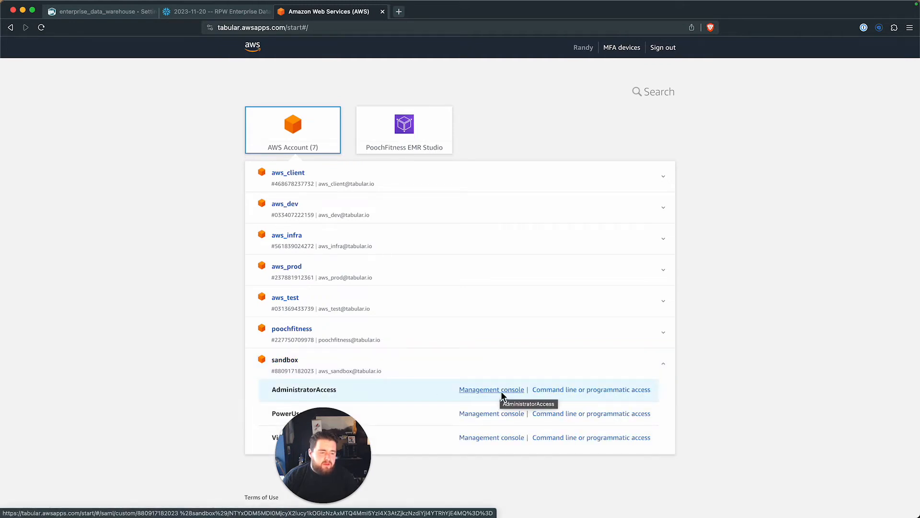
pyautogui.click(501, 392)
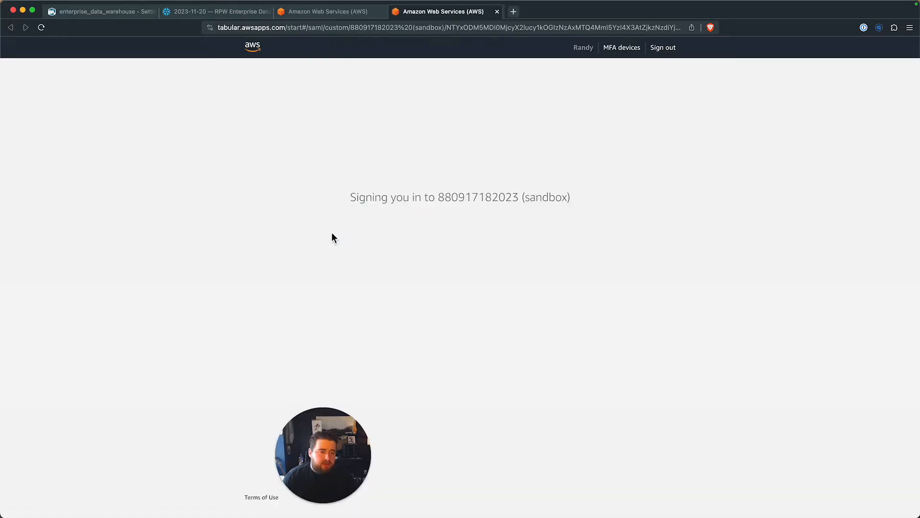
pyautogui.click(382, 12)
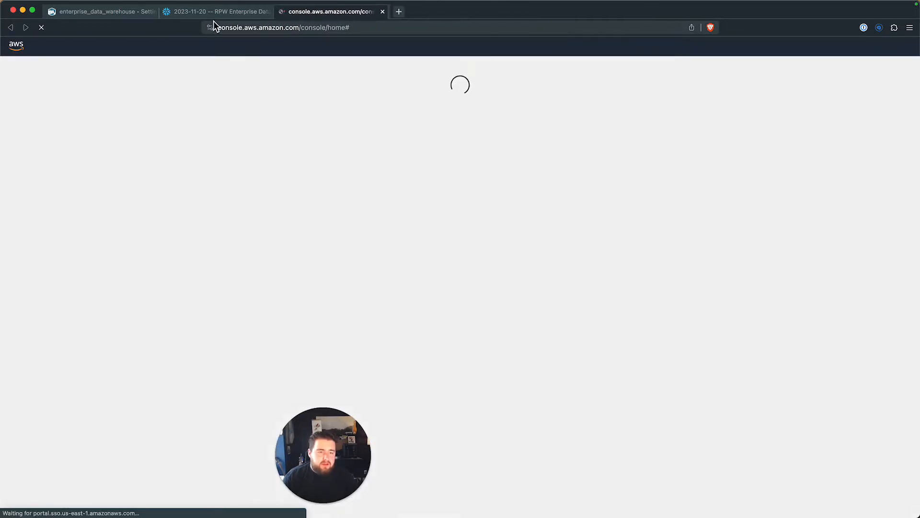
# Step: Return to Tabular's warehouse settings and launch AWS CloudFormation from Step 3: Setup AWS
pyautogui.click(183, 14)
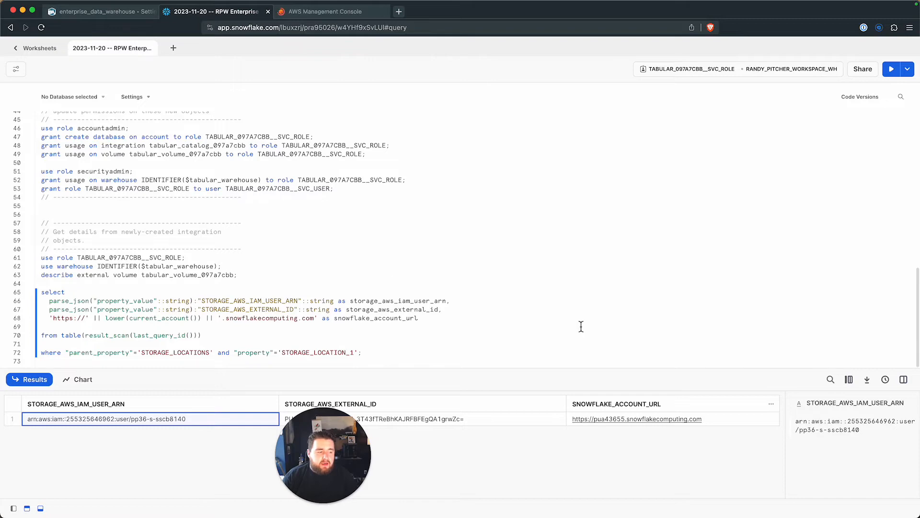
pyautogui.click(123, 12)
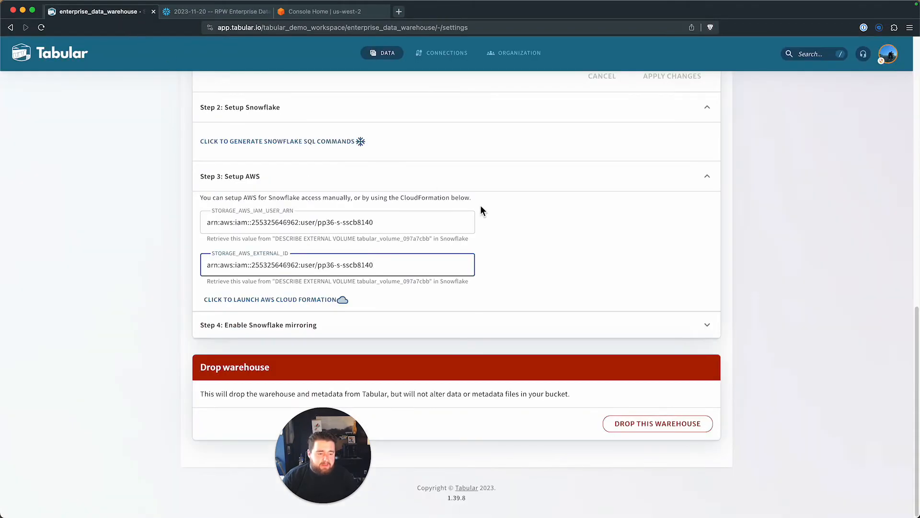
pyautogui.click(298, 301)
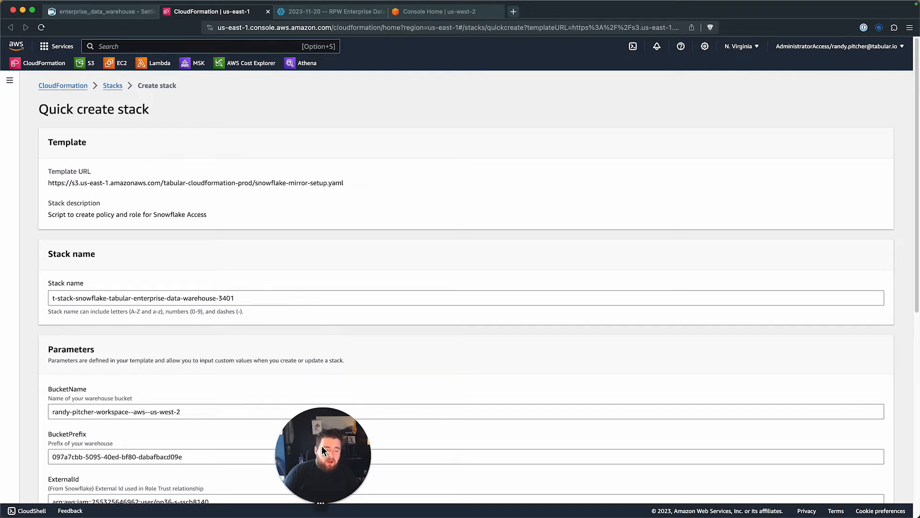
# Step: Review the quick-create stack's BucketName, BucketPrefix, ExternalId, PrincipleSnowflakeArn and WarehouseName parameters
pyautogui.moveTo(321, 445); pyautogui.dragTo(634, 116)
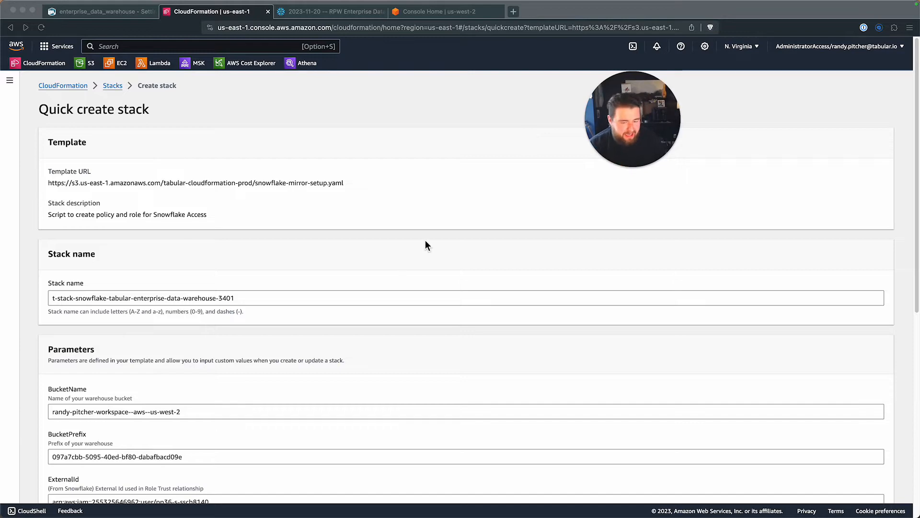
pyautogui.scroll(-5, 425, 240)
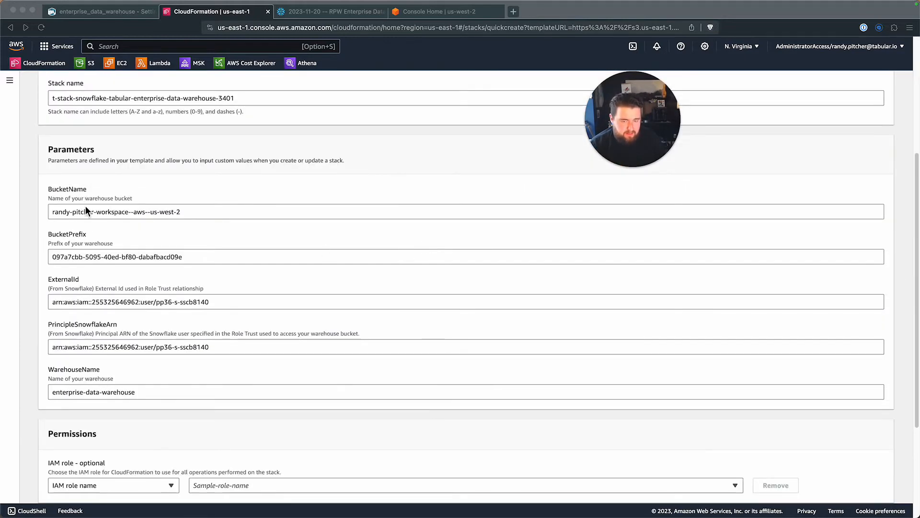
pyautogui.doubleClick(114, 257)
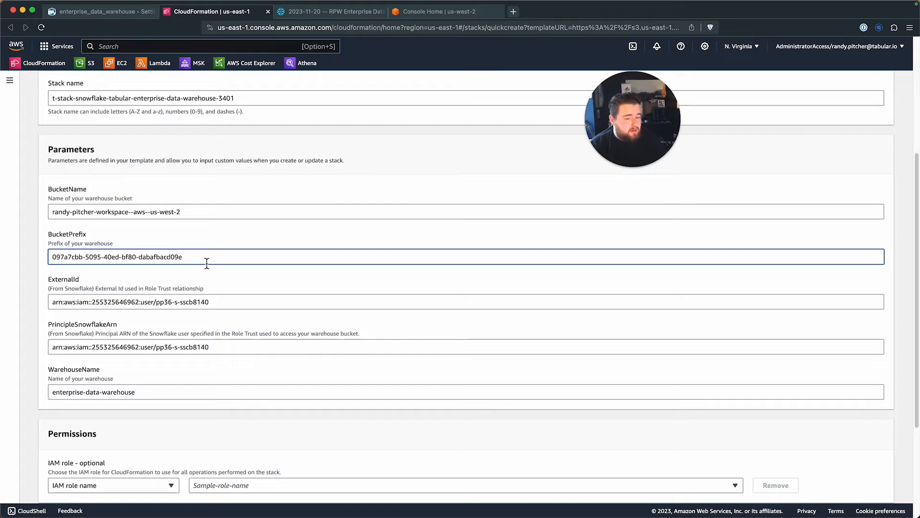
pyautogui.scroll(-3, 85, 281)
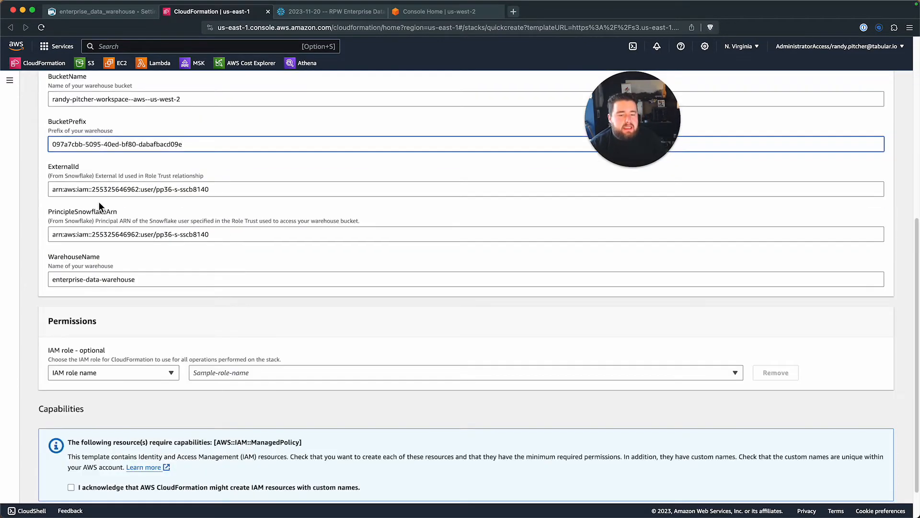
pyautogui.doubleClick(96, 241)
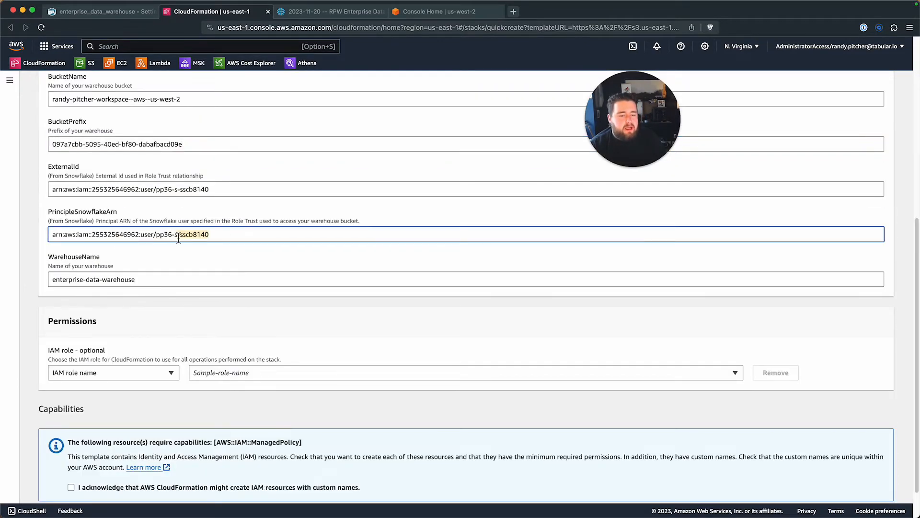
pyautogui.click(130, 212)
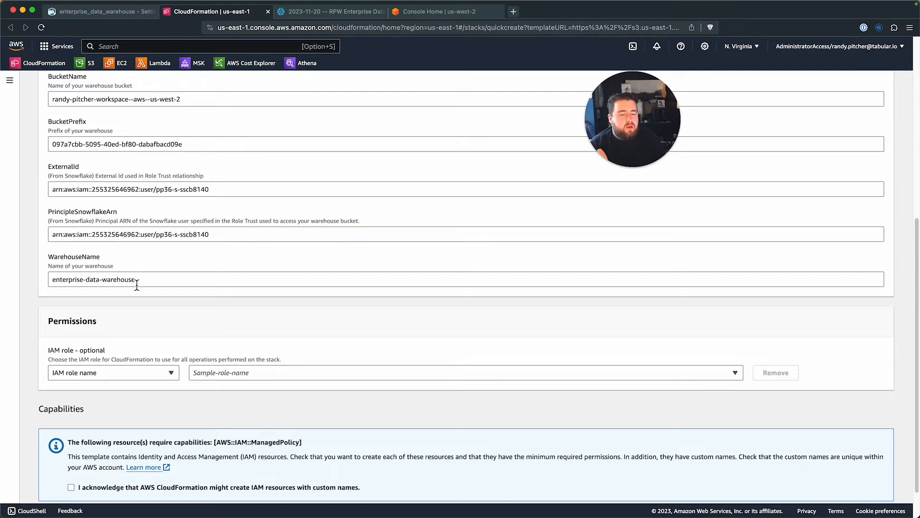
pyautogui.moveTo(136, 283); pyautogui.dragTo(51, 281)
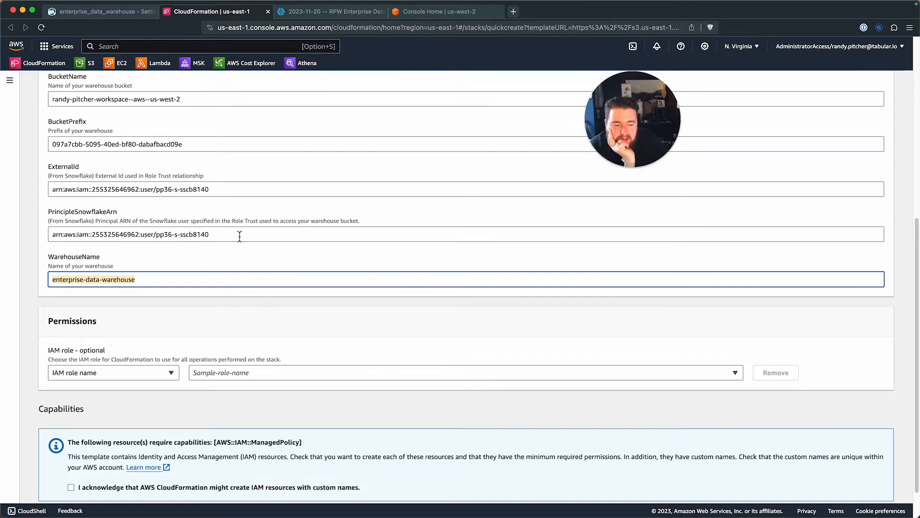
# Step: Acknowledge that CloudFormation might create IAM resources with custom names and create the stack
pyautogui.scroll(-2, 238, 233)
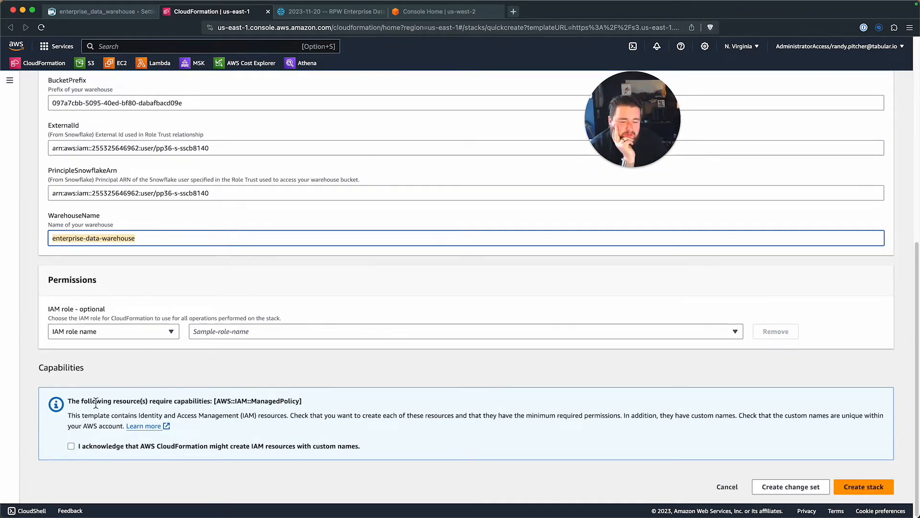
pyautogui.click(71, 447)
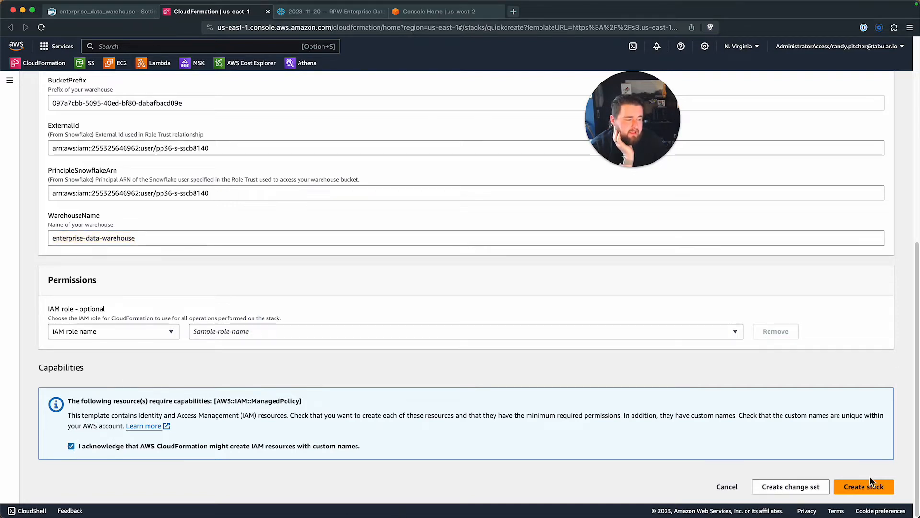
pyautogui.click(858, 488)
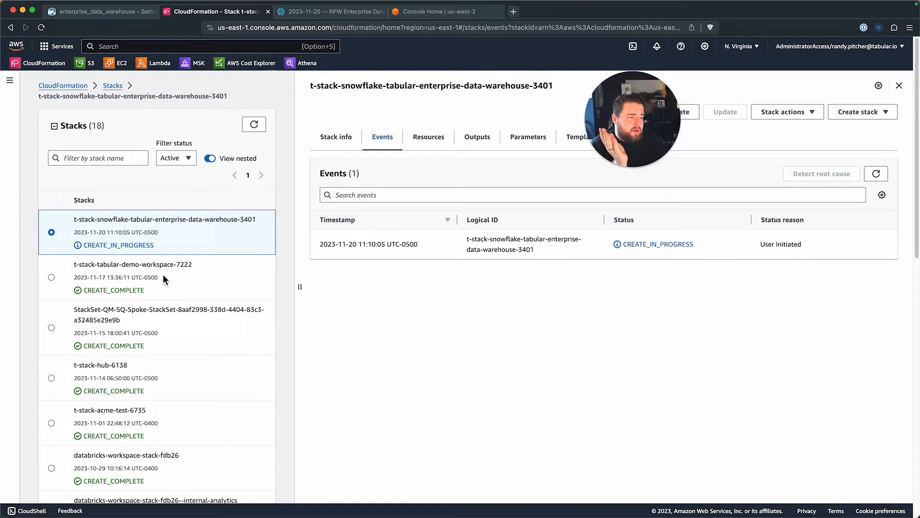
# Step: Examine the new Snowflake stack's events and outputs, and run root cause detection to read the likely failure reason
pyautogui.click(880, 176)
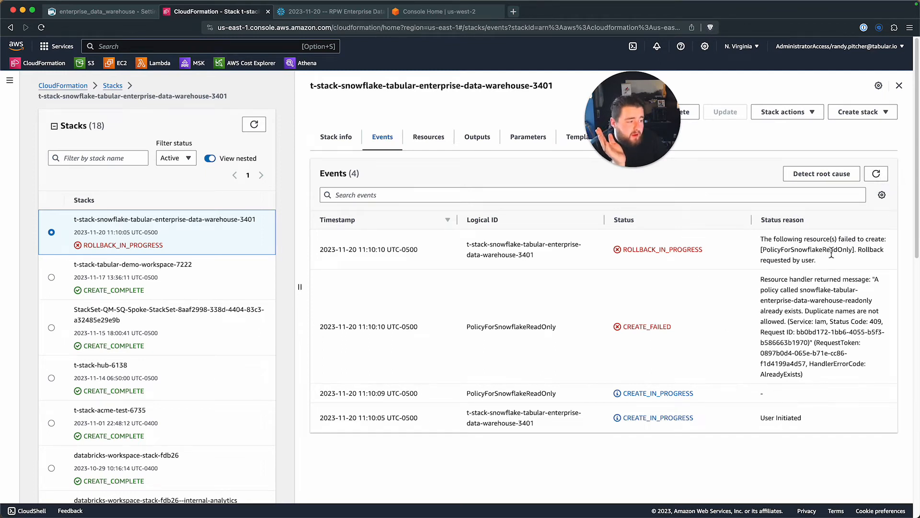
pyautogui.click(479, 142)
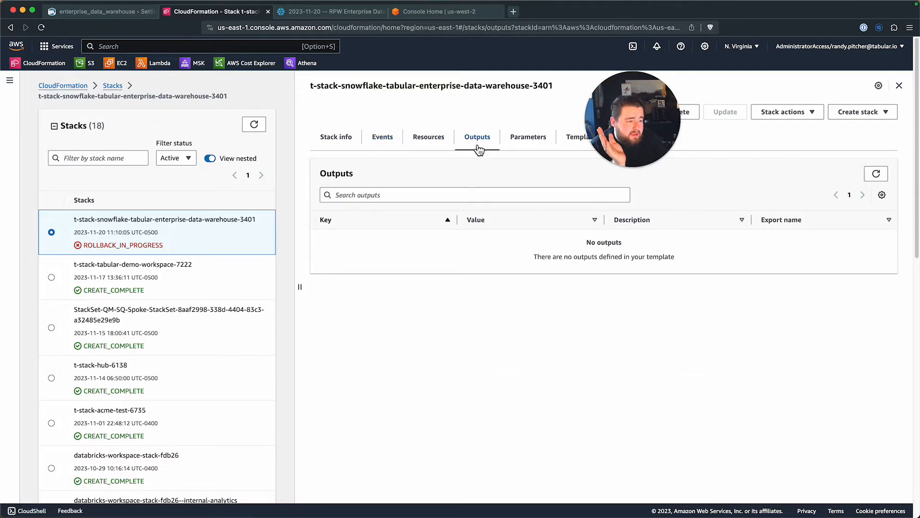
pyautogui.click(386, 148)
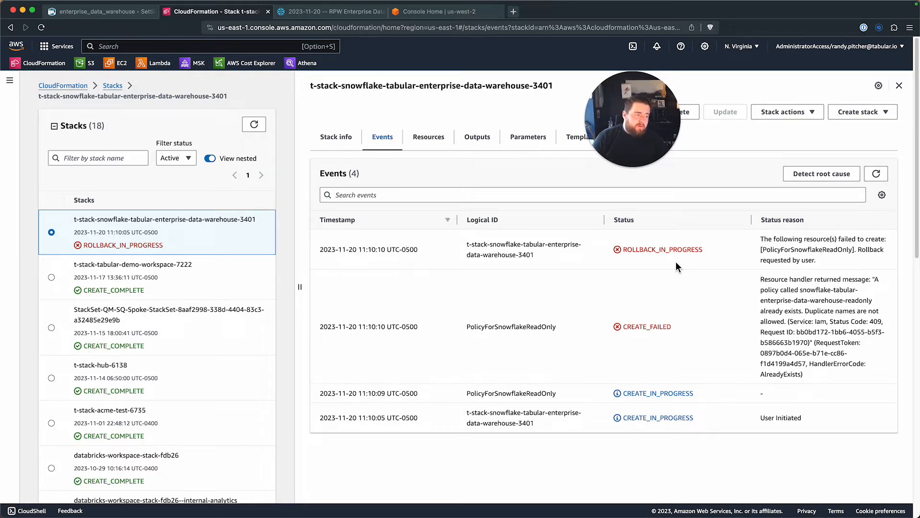
pyautogui.click(808, 177)
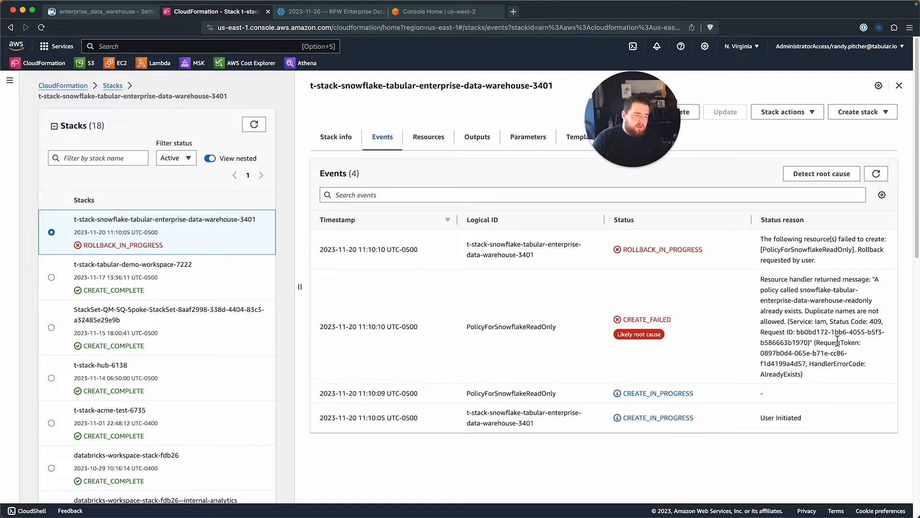
pyautogui.moveTo(804, 374)
pyautogui.mouseDown()
pyautogui.moveTo(763, 374)
pyautogui.moveTo(821, 370)
pyautogui.mouseUp()
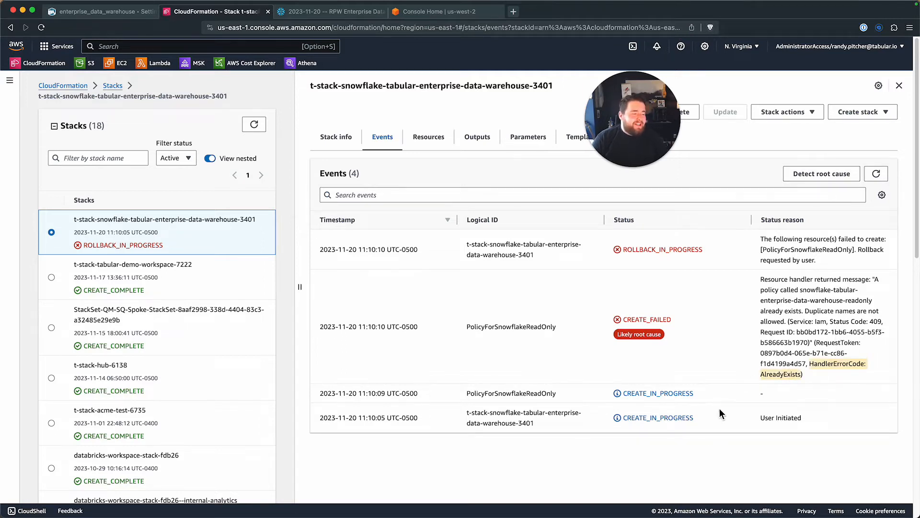
pyautogui.doubleClick(798, 374)
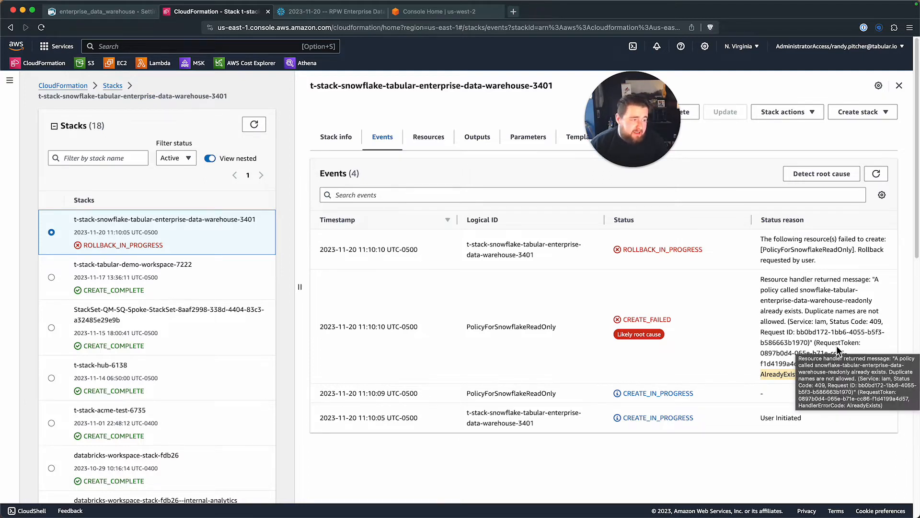
pyautogui.click(737, 328)
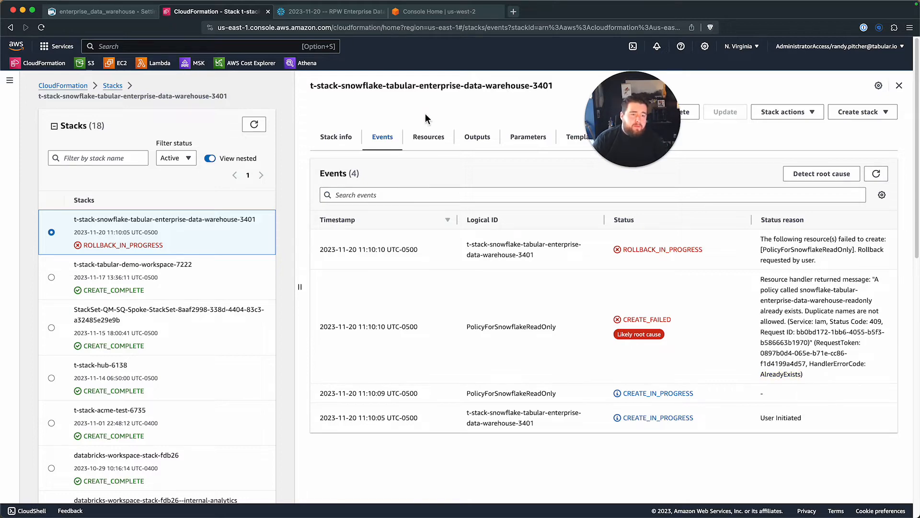
# Step: Return to Tabular, expand Step 4: Enable Snowflake mirroring, enable mirroring for the warehouse and apply the changes
pyautogui.click(99, 11)
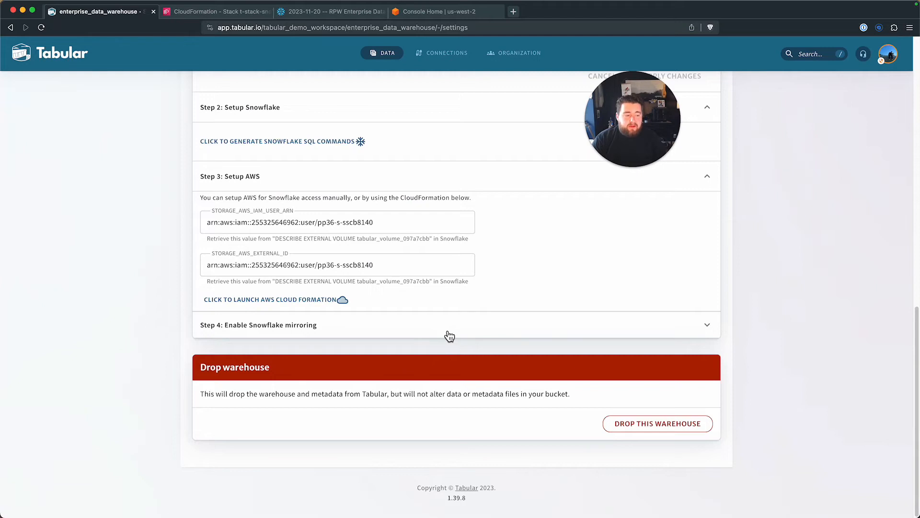
pyautogui.click(493, 337)
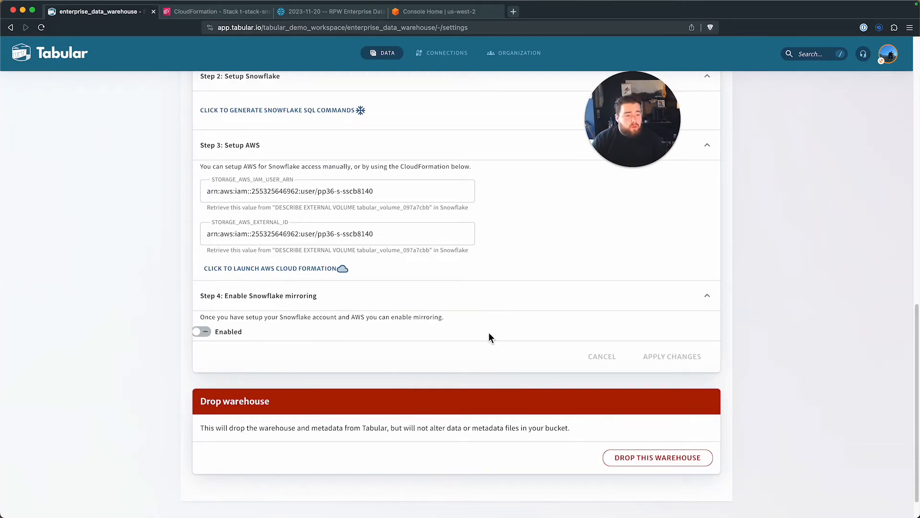
pyautogui.click(202, 332)
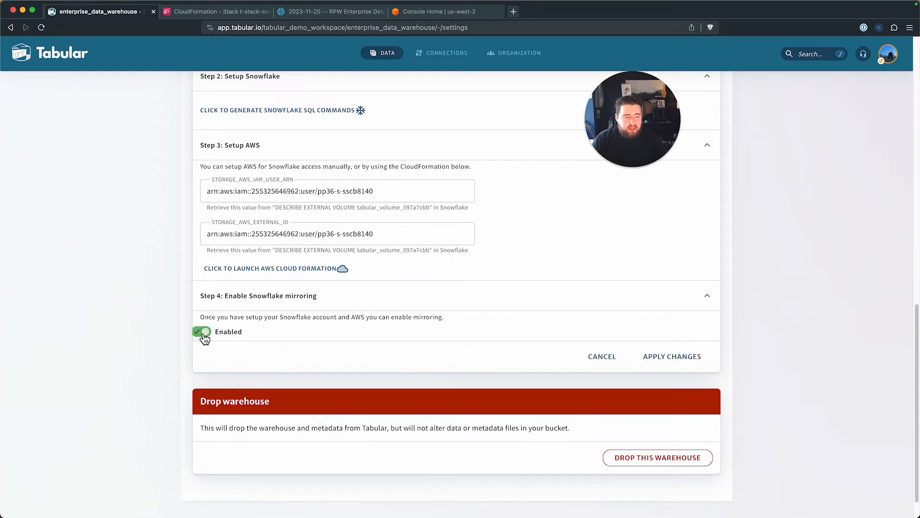
pyautogui.click(670, 359)
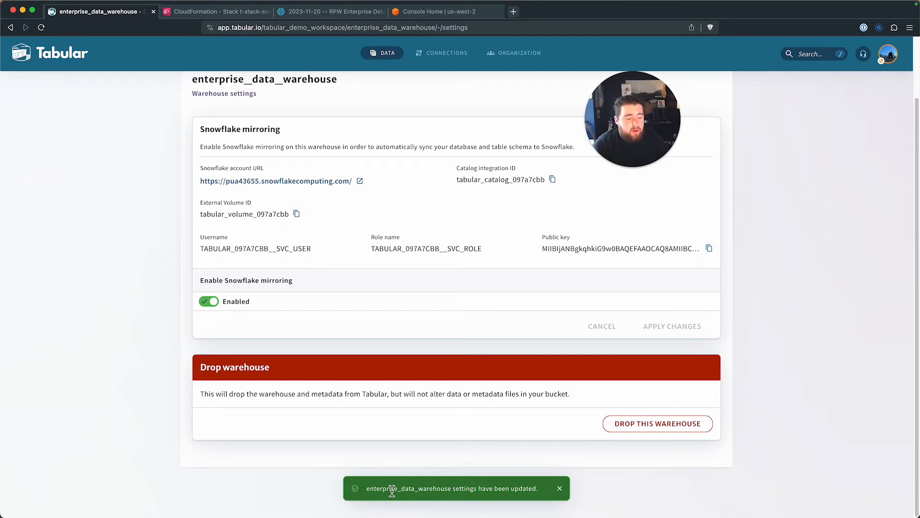
pyautogui.moveTo(455, 494); pyautogui.dragTo(513, 494)
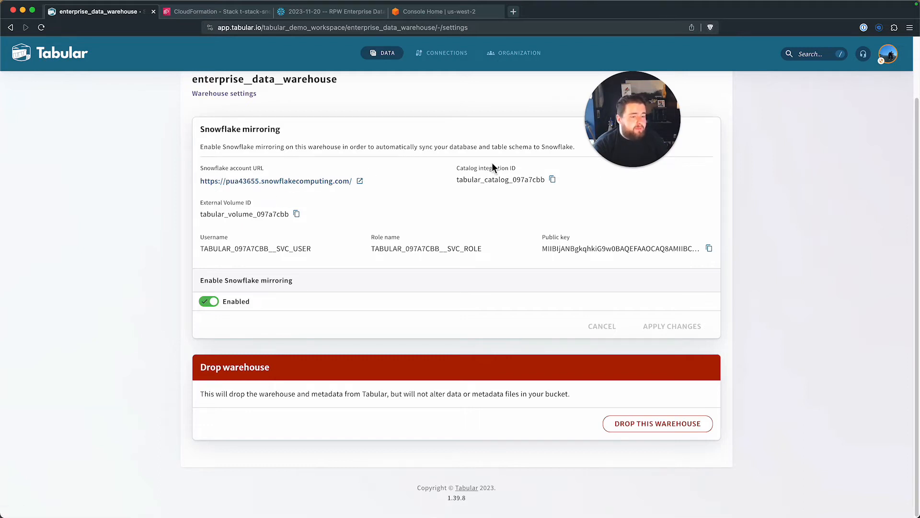
# Step: View Tabular's help and contact options, dismiss them and switch to the Snowflake worksheet
pyautogui.click(866, 56)
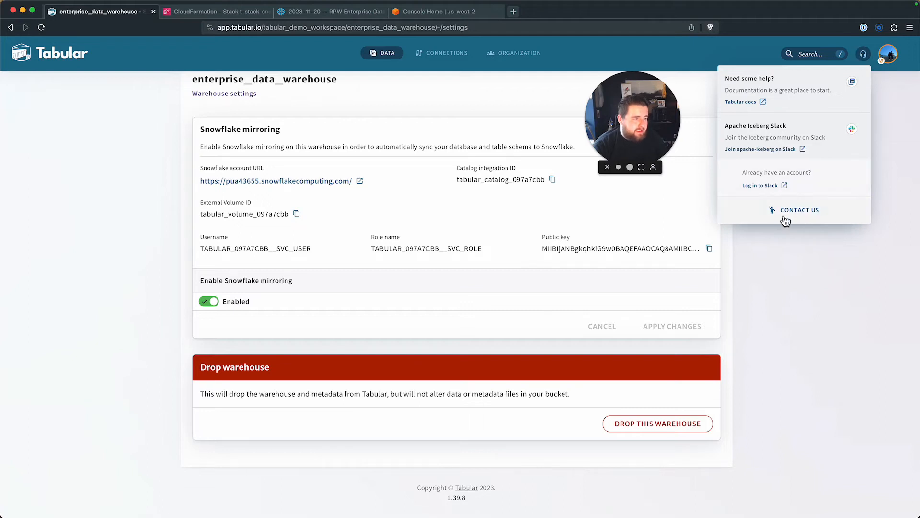
pyautogui.click(844, 333)
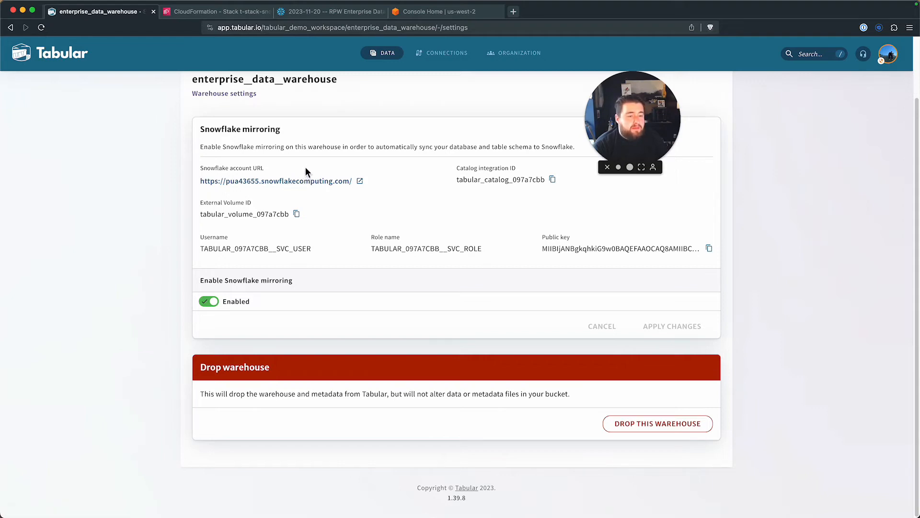
pyautogui.click(313, 12)
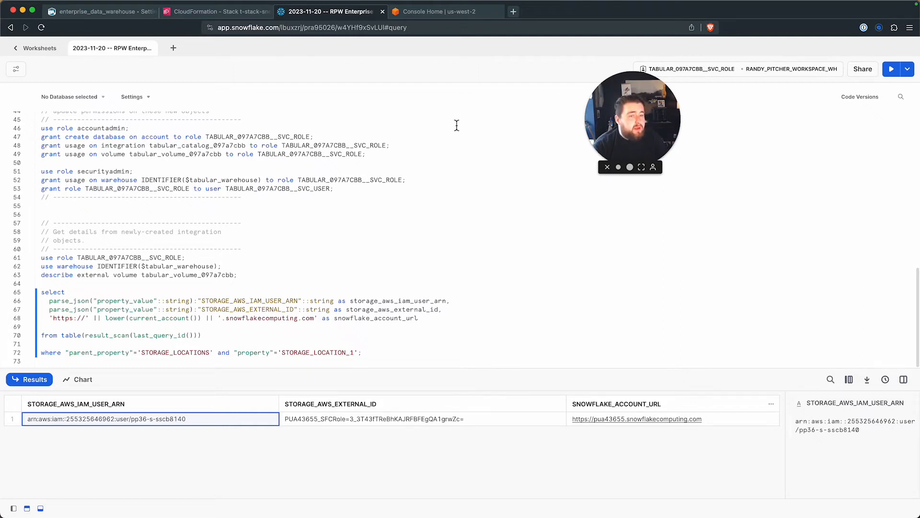
# Step: Leave the worksheet, open the query history and filter it to the user TABULAR_097A7CBB__SVC_USER
pyautogui.click(18, 49)
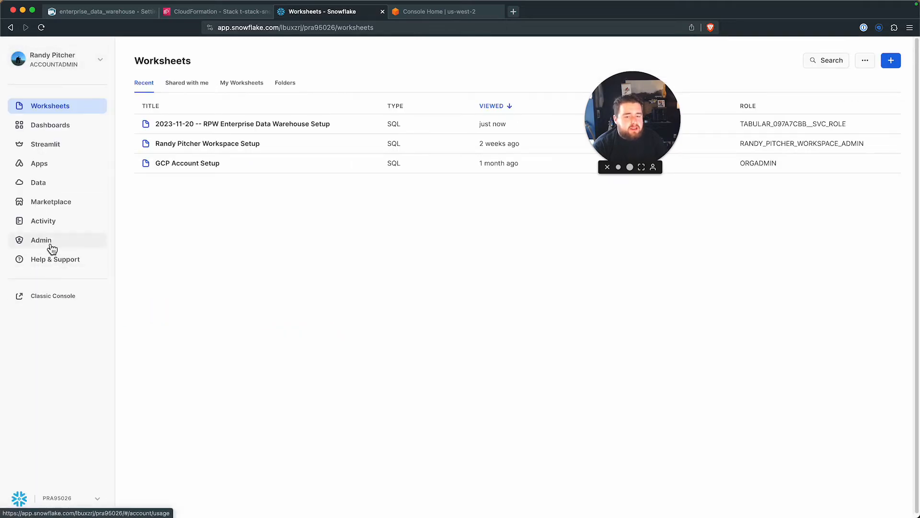
pyautogui.click(55, 224)
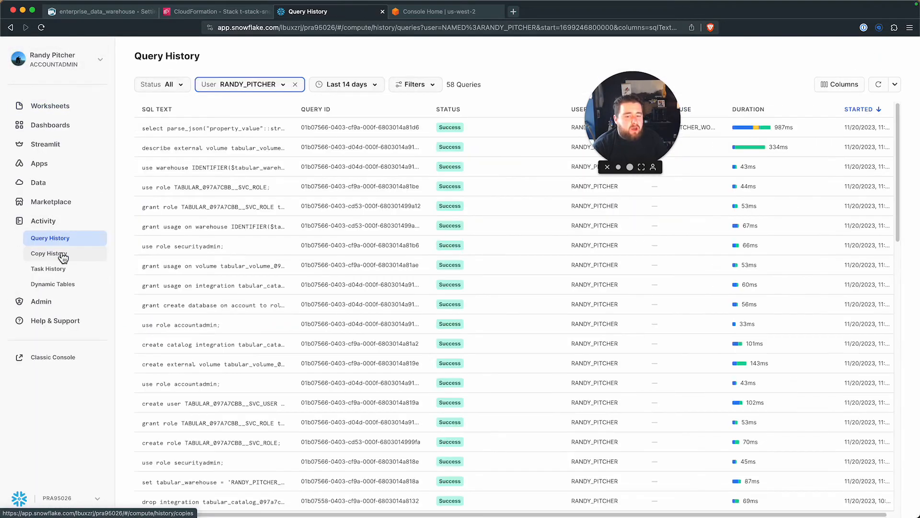
pyautogui.click(68, 242)
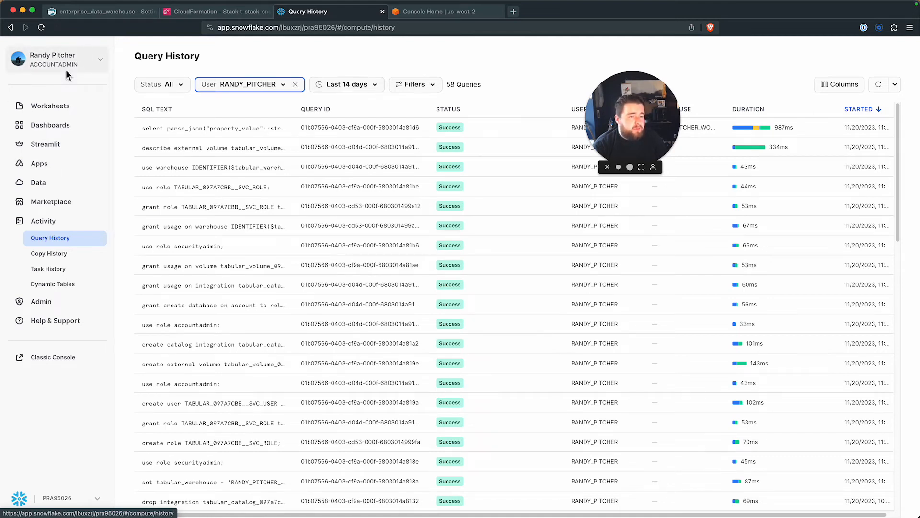
pyautogui.click(262, 89)
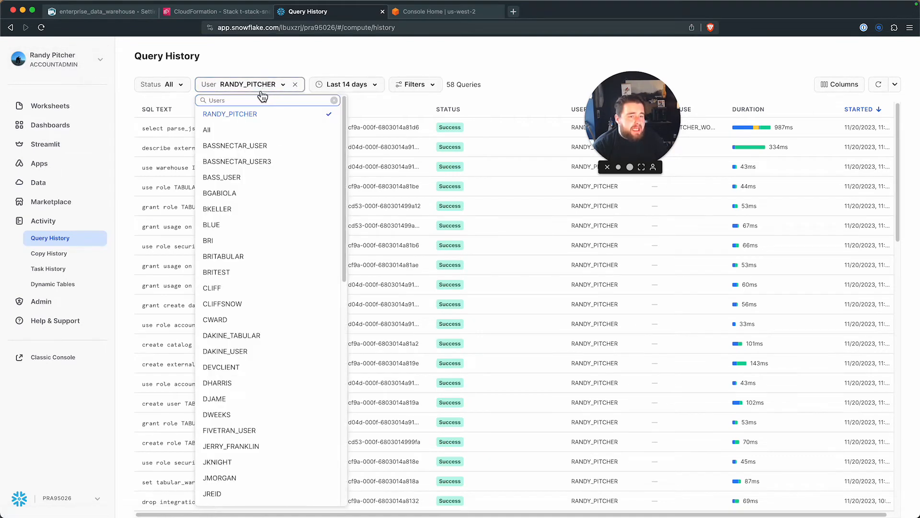
pyautogui.write('TABULZAR')
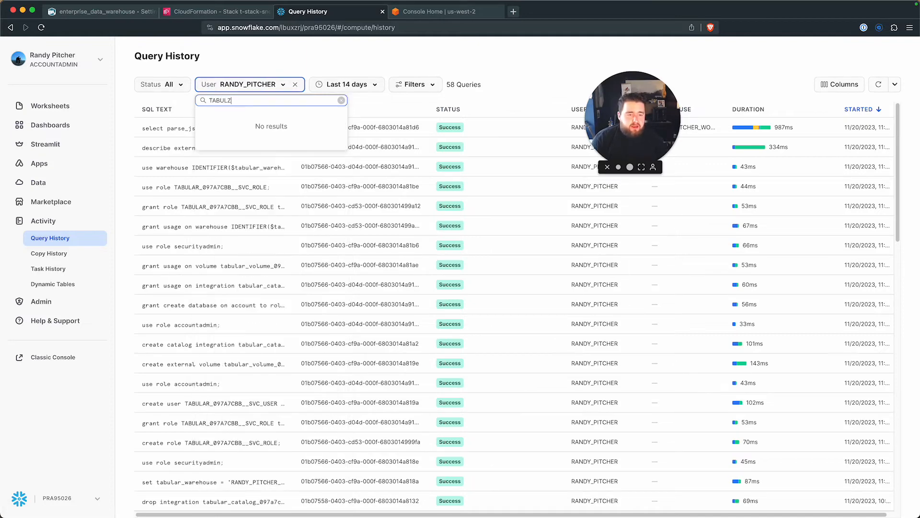
pyautogui.press('BackSpace')
pyautogui.press('BackSpace')
pyautogui.write('R')
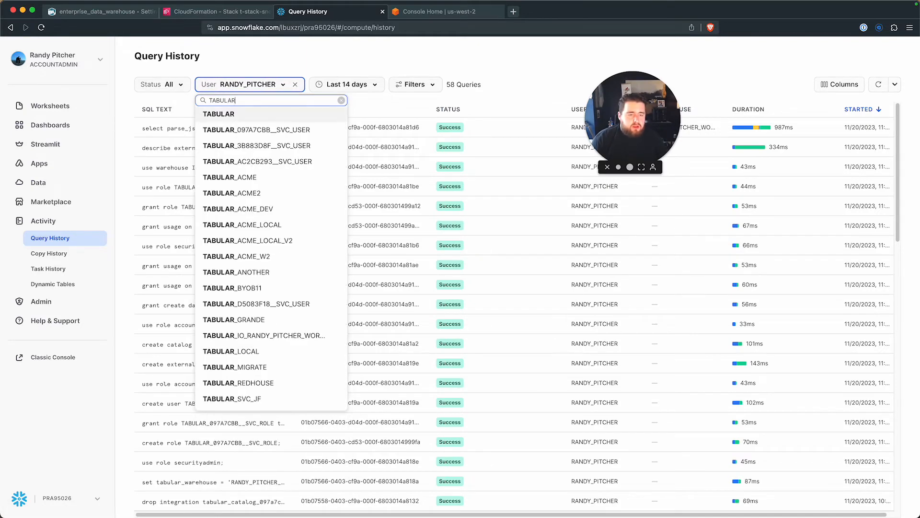
pyautogui.click(289, 136)
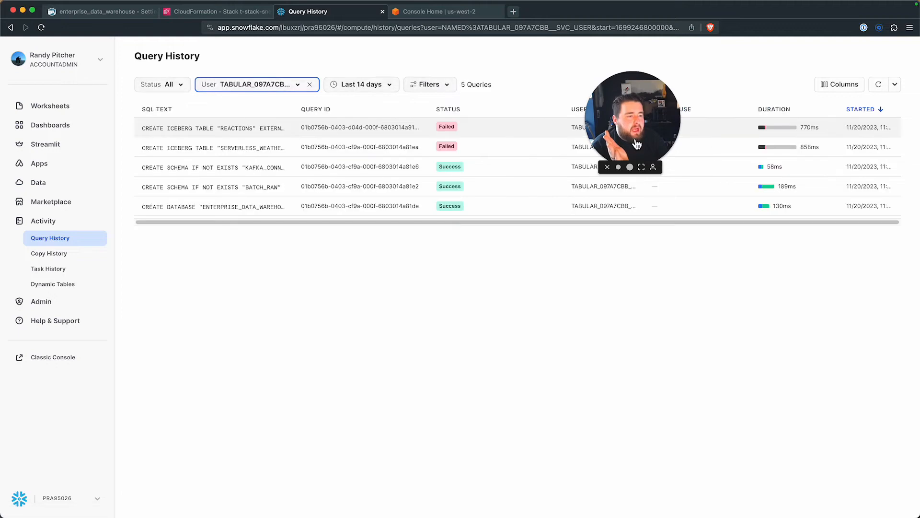
pyautogui.moveTo(637, 143); pyautogui.dragTo(407, 350)
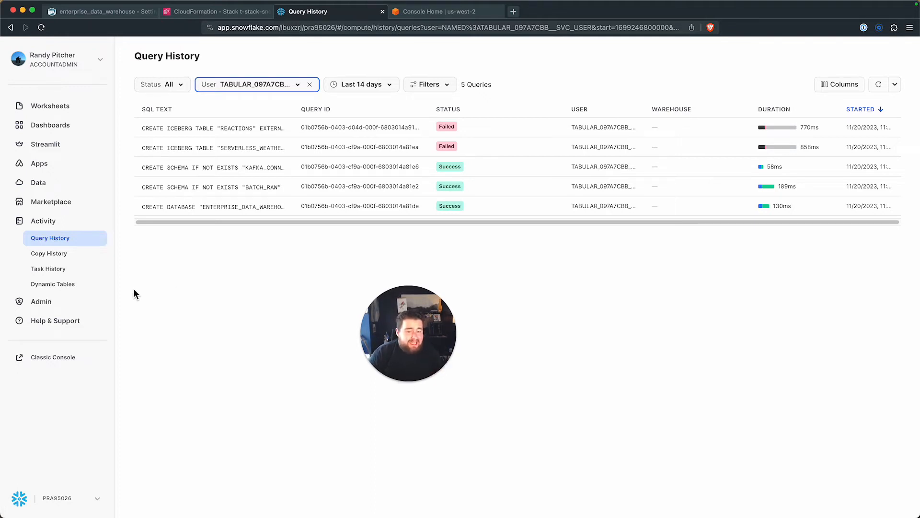
# Step: View the account's usage and network policy administration pages, and return to the filtered query history
pyautogui.click(93, 302)
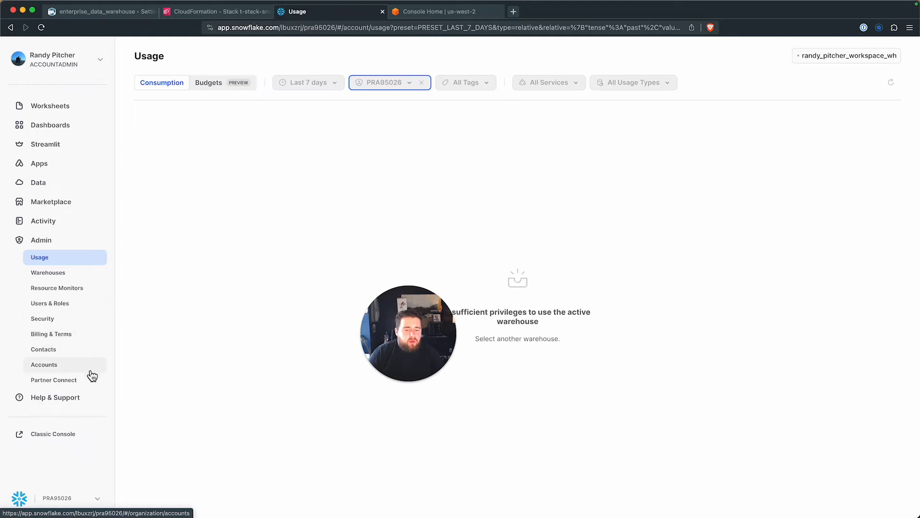
pyautogui.click(79, 326)
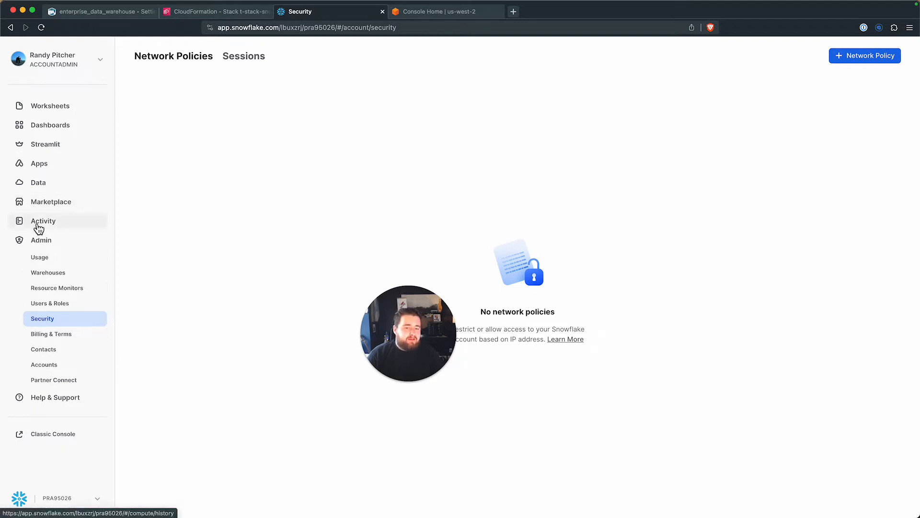
pyautogui.press('super+bracketleft')
pyautogui.press('super+bracketleft')
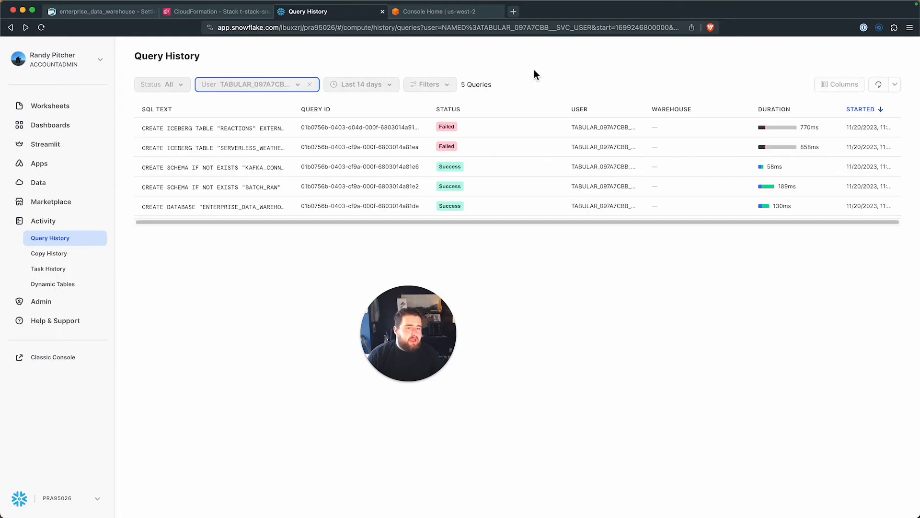
# Step: Open the failed query that creates the Iceberg table SERVERLESS_WEATHER_RAW and read its execution error
pyautogui.click(487, 147)
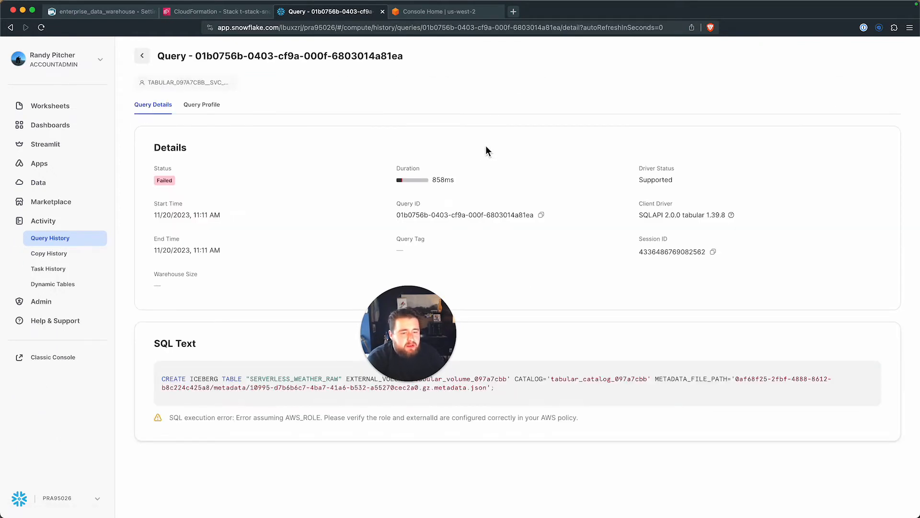
pyautogui.moveTo(425, 337); pyautogui.dragTo(868, 87)
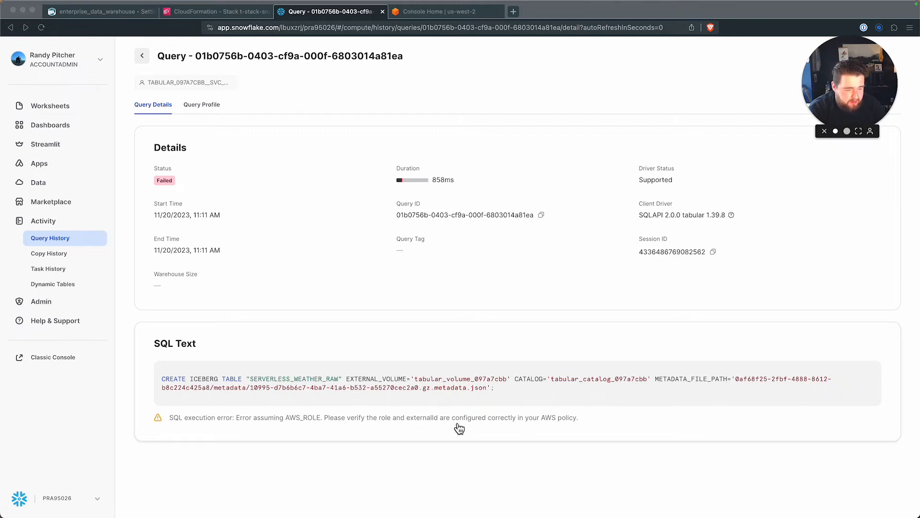
pyautogui.click(342, 420)
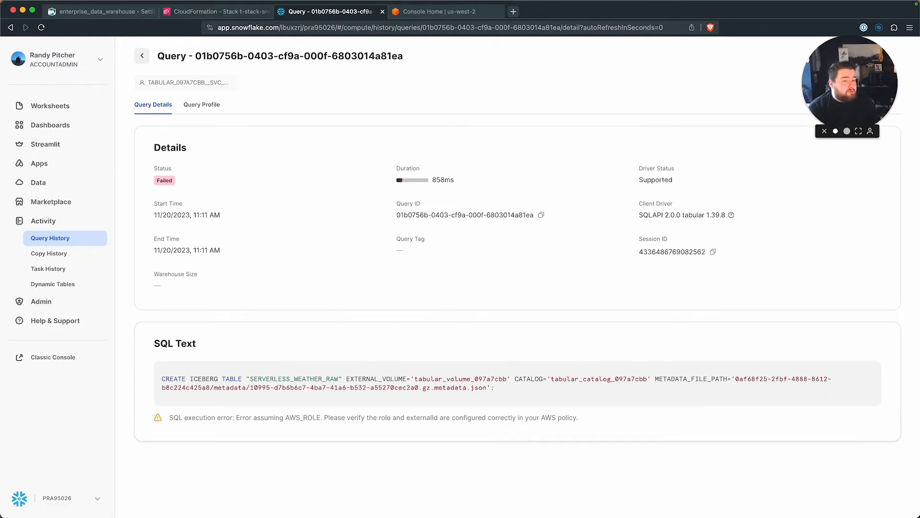
# Step: Switch to CloudFormation and filter the stacks by tabular-enterprise-data-warehouse, copied from the rolled-back stack's name
pyautogui.click(205, 15)
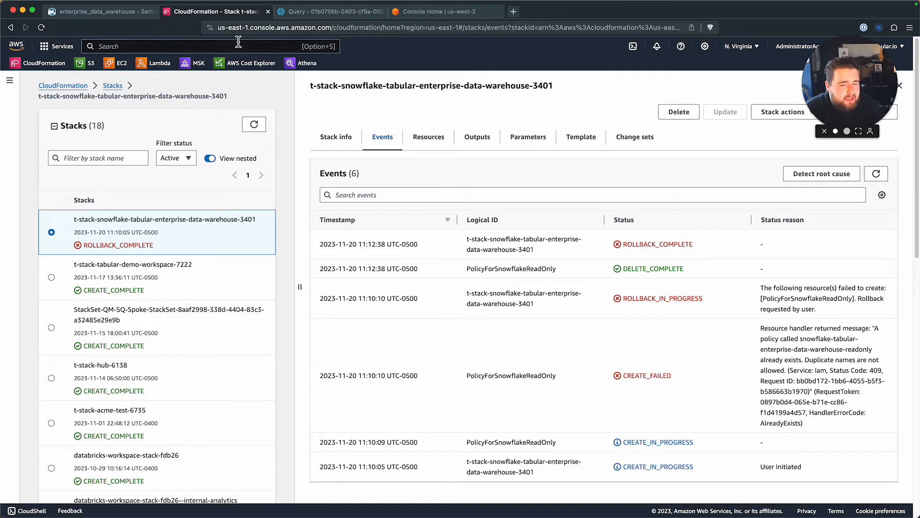
pyautogui.moveTo(149, 223); pyautogui.dragTo(208, 223)
pyautogui.rightClick(208, 223)
pyautogui.click(228, 242)
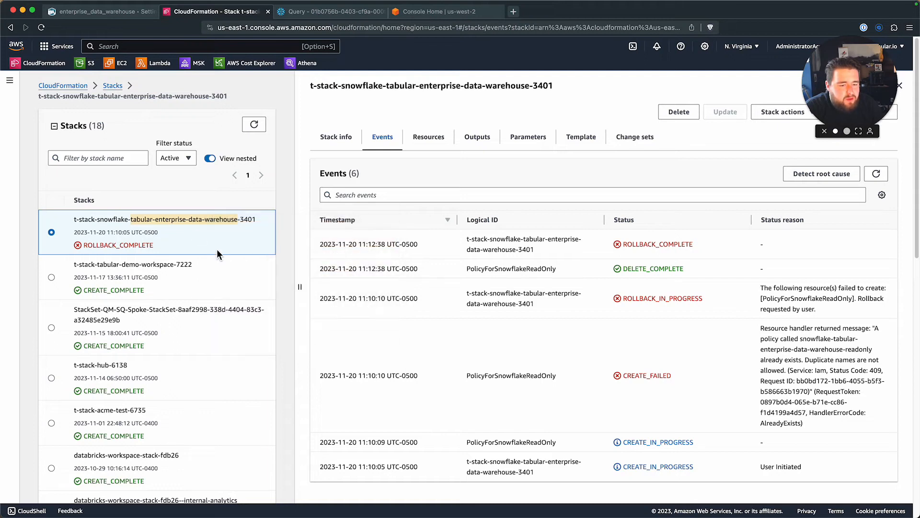
pyautogui.rightClick(108, 159)
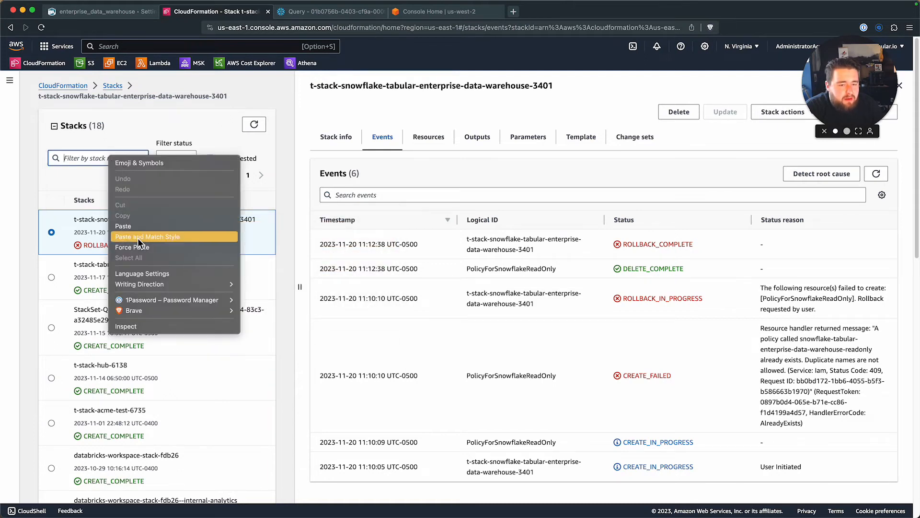
pyautogui.click(144, 227)
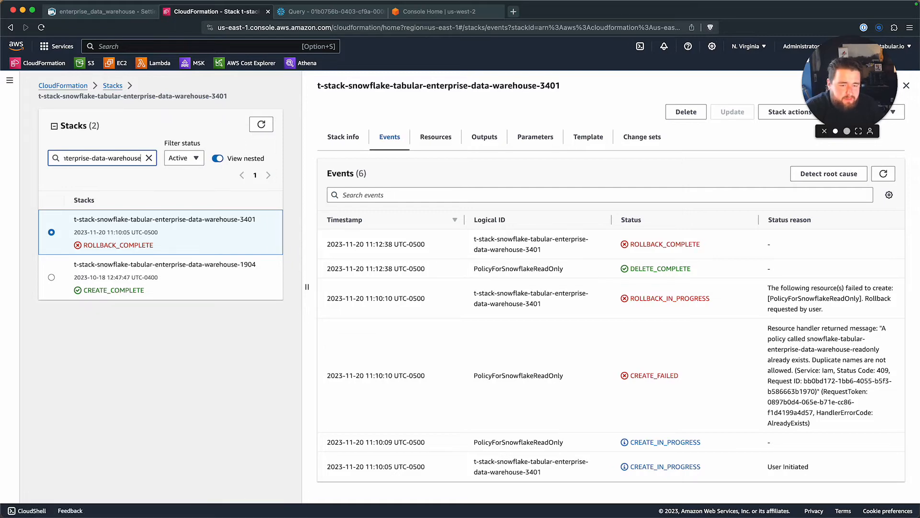
# Step: Delete the older stack t-stack-snowflake-tabular-enterprise-data-warehouse-1904 and confirm the permanent deletion
pyautogui.click(120, 283)
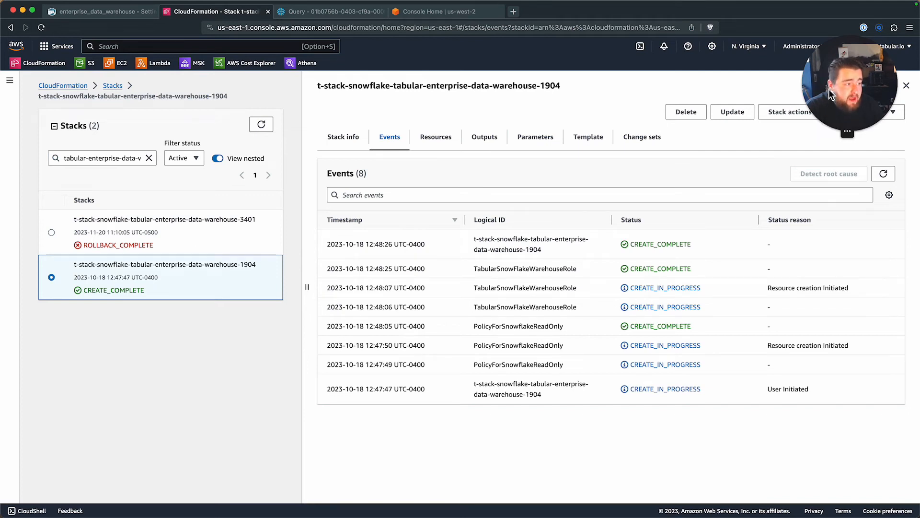
pyautogui.moveTo(843, 127); pyautogui.dragTo(734, 239)
pyautogui.click(795, 114)
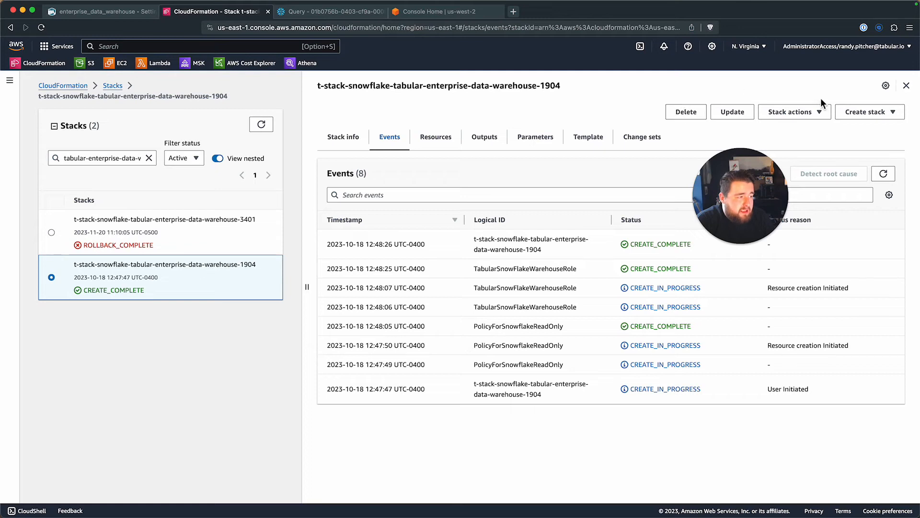
pyautogui.click(896, 117)
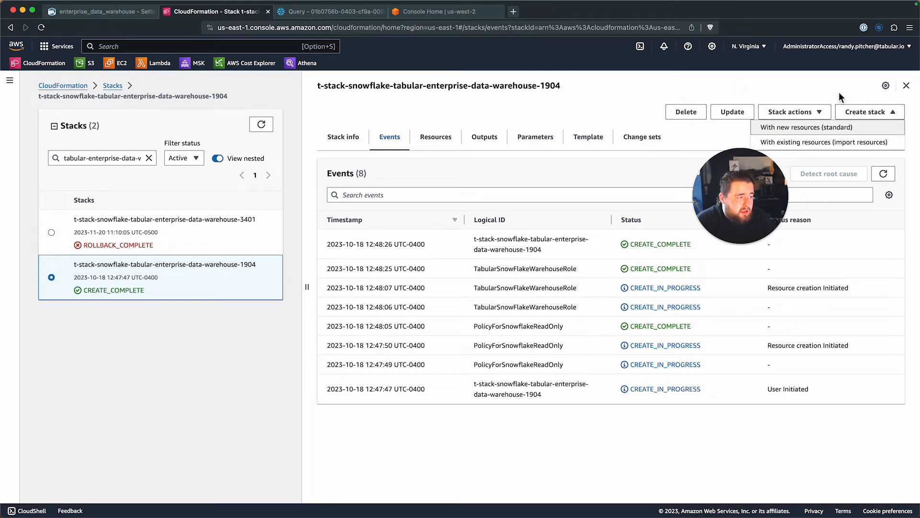
pyautogui.click(820, 113)
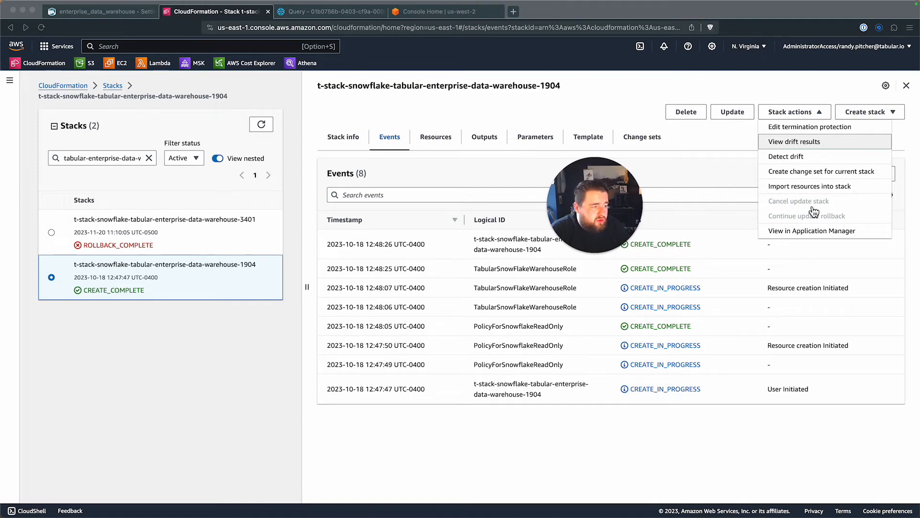
pyautogui.click(689, 112)
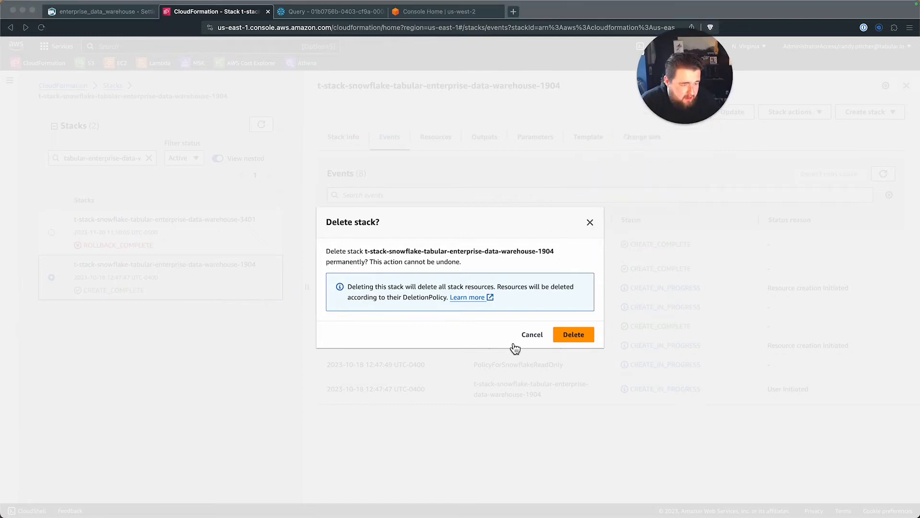
pyautogui.click(573, 338)
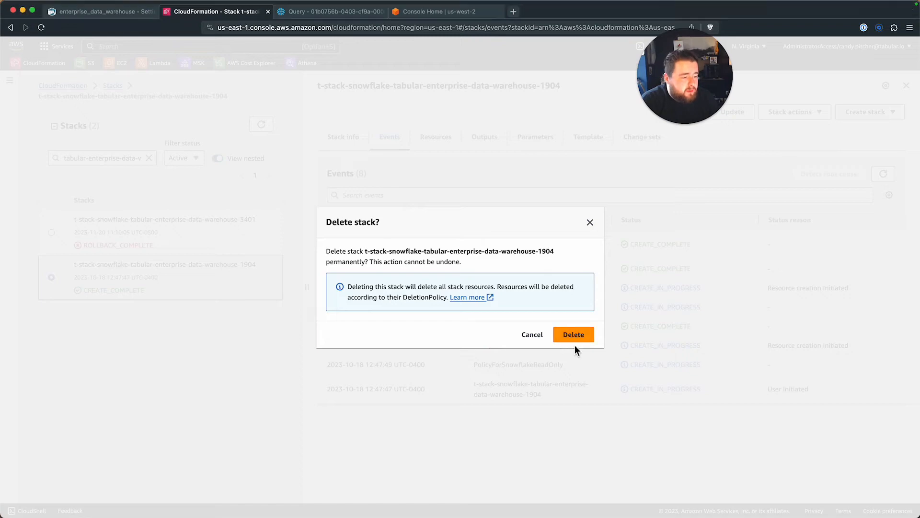
pyautogui.click(573, 338)
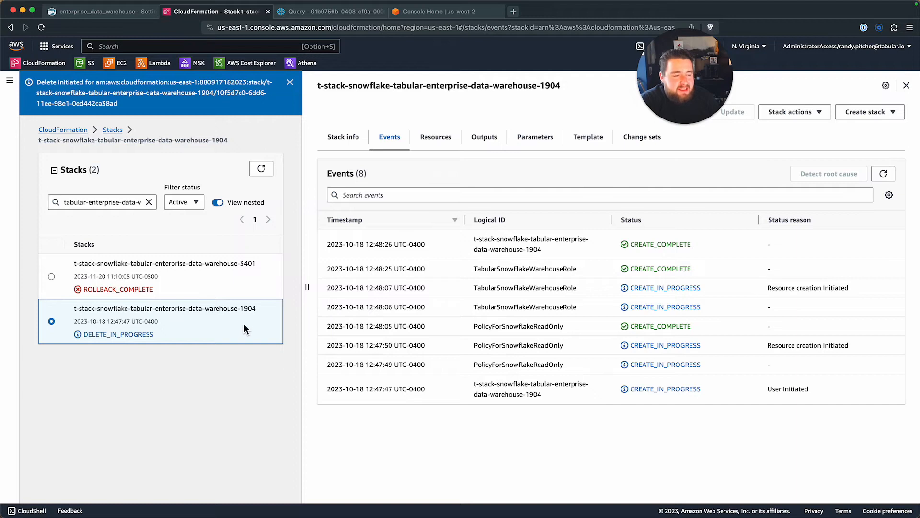
# Step: Refresh the events of the 1904 stack repeatedly to follow its deletion to the end
pyautogui.click(892, 174)
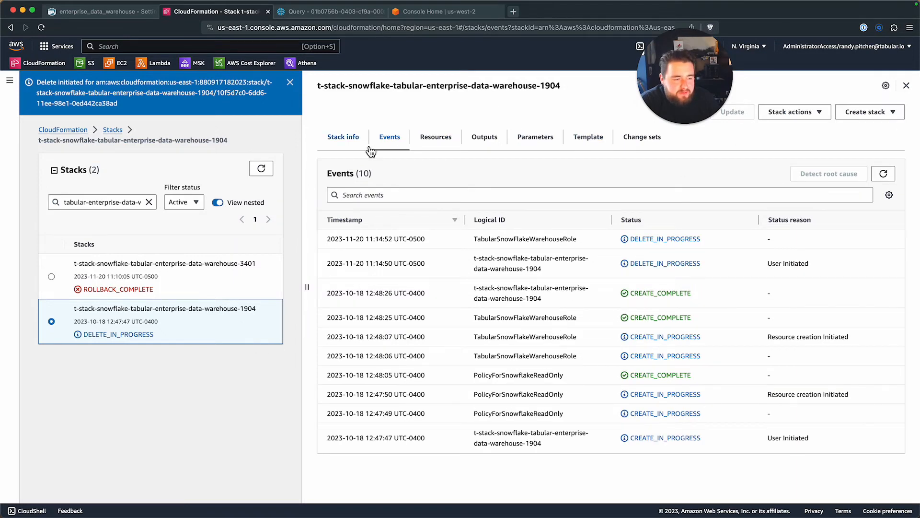
pyautogui.click(885, 178)
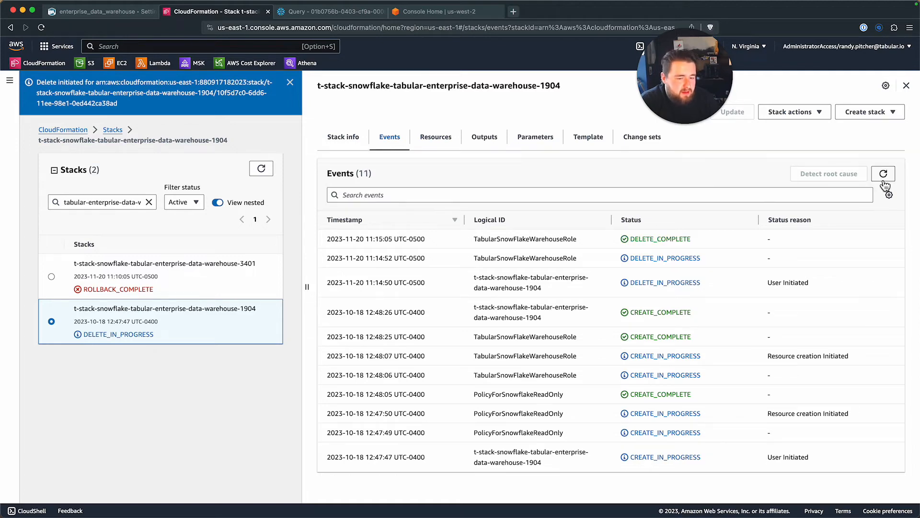
pyautogui.click(883, 181)
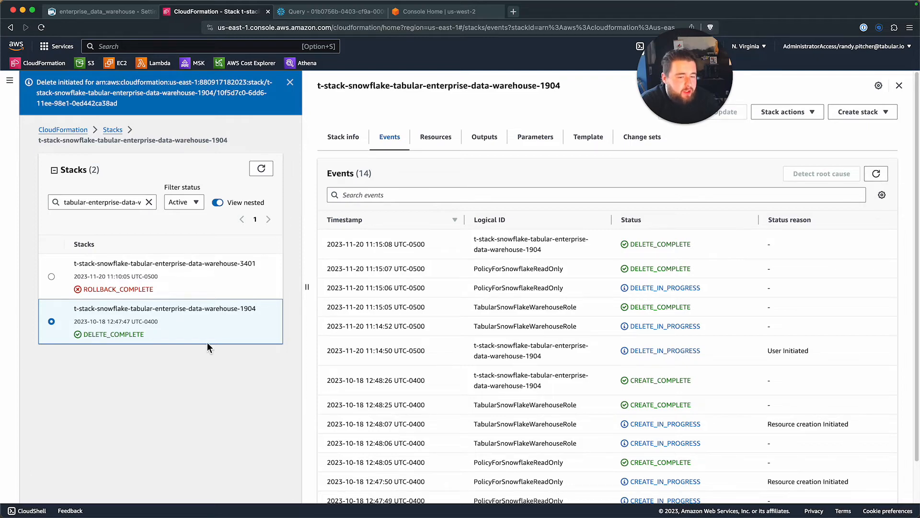
# Step: Return to Tabular, turn off Snowflake mirroring for enterprise_data_warehouse and apply the changes
pyautogui.click(121, 17)
pyautogui.scroll(3, 403, 287)
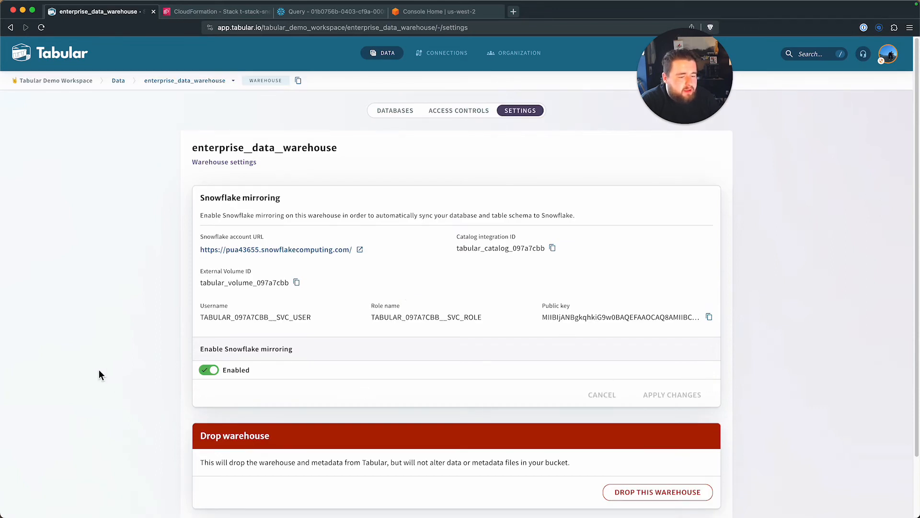
pyautogui.click(211, 371)
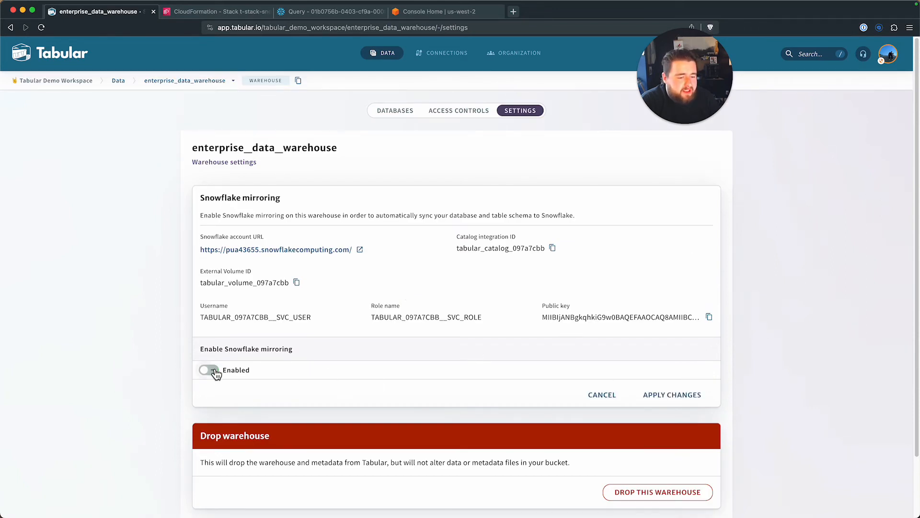
pyautogui.click(679, 396)
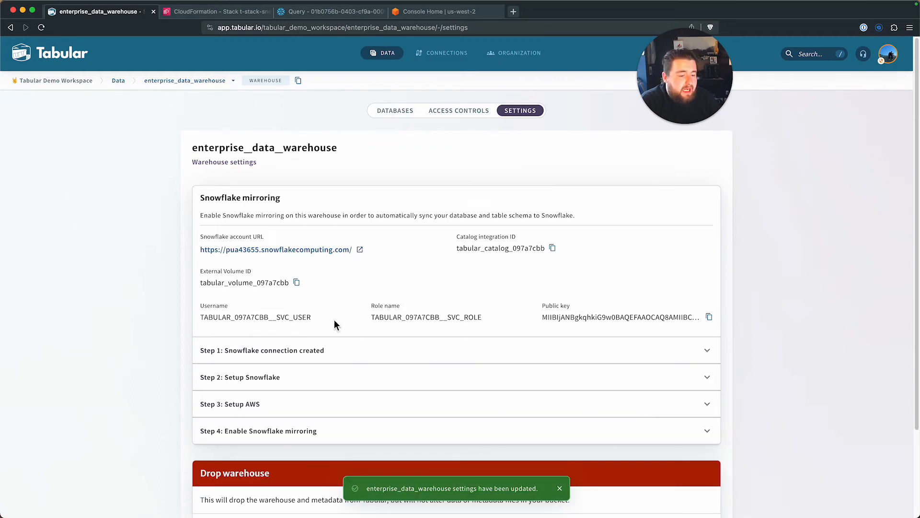
# Step: Expand the Step 3: Setup AWS section in the Snowflake mirroring settings of enterprise_data_warehouse
pyautogui.scroll(-1, 330, 393)
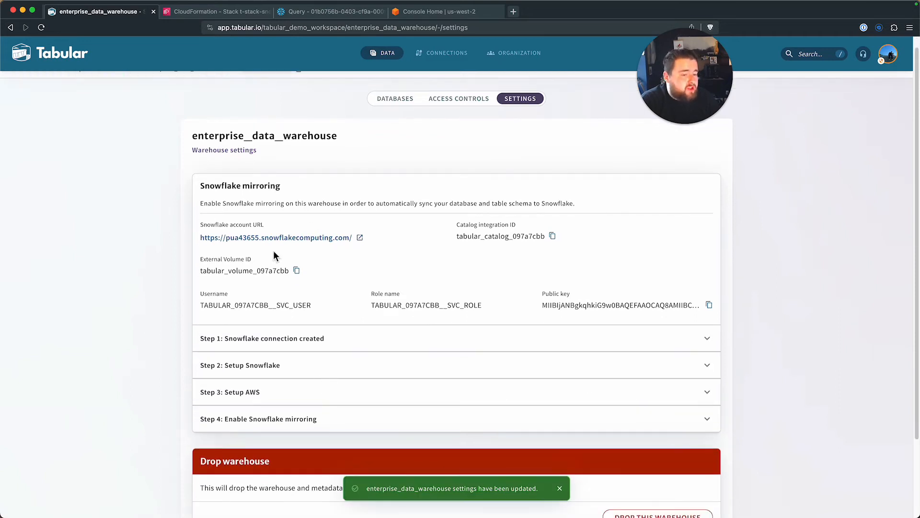
pyautogui.scroll(-4, 485, 225)
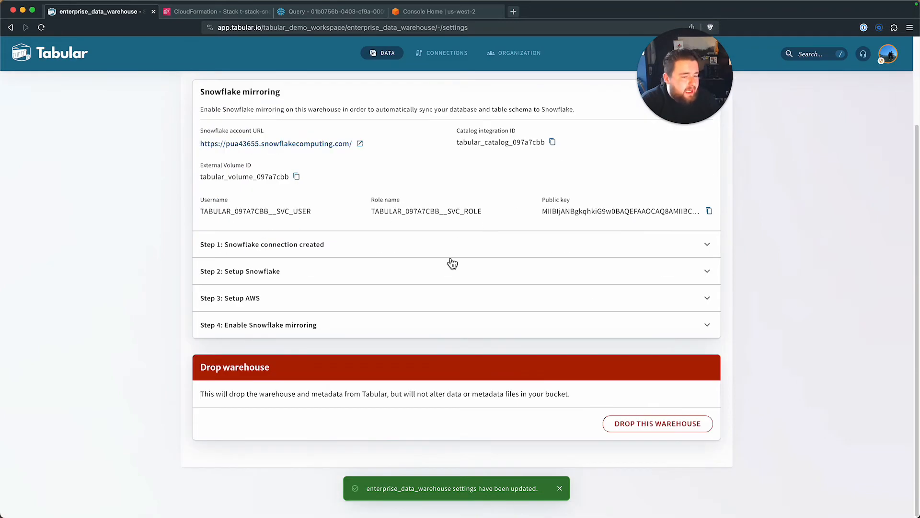
pyautogui.click(318, 310)
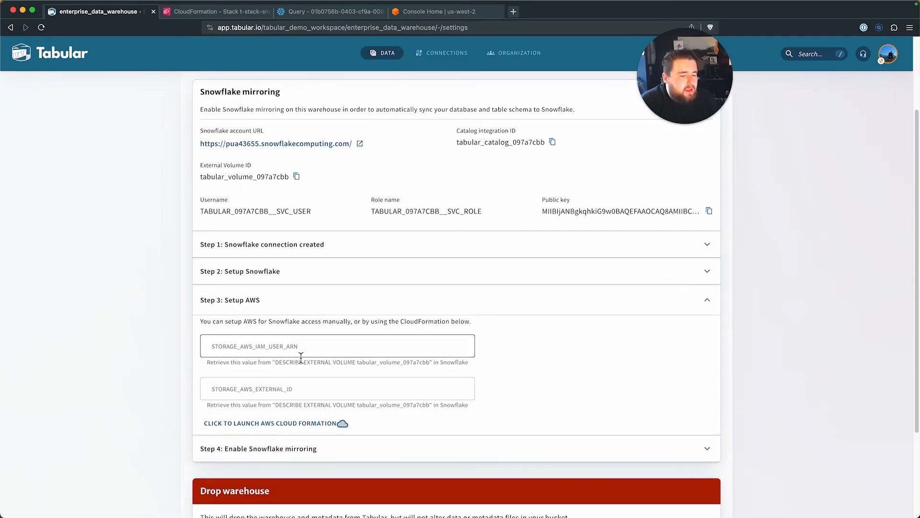
pyautogui.click(294, 388)
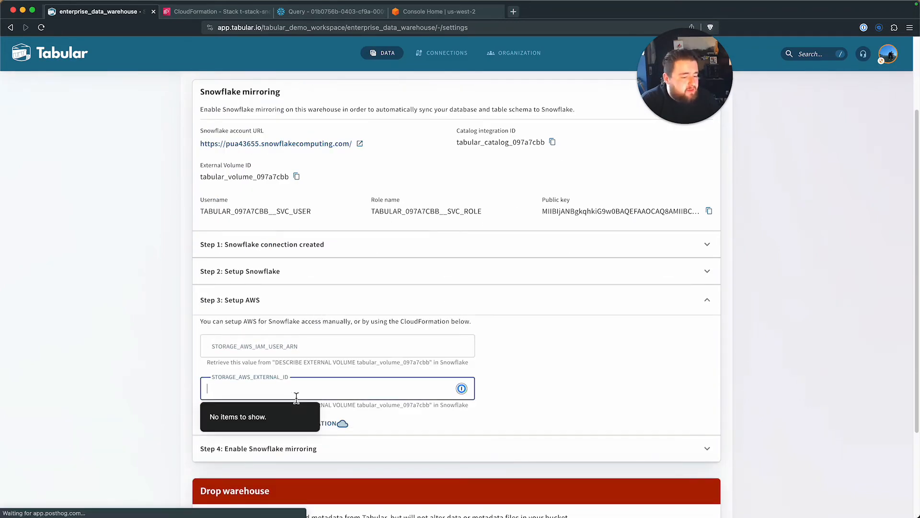
pyautogui.click(588, 422)
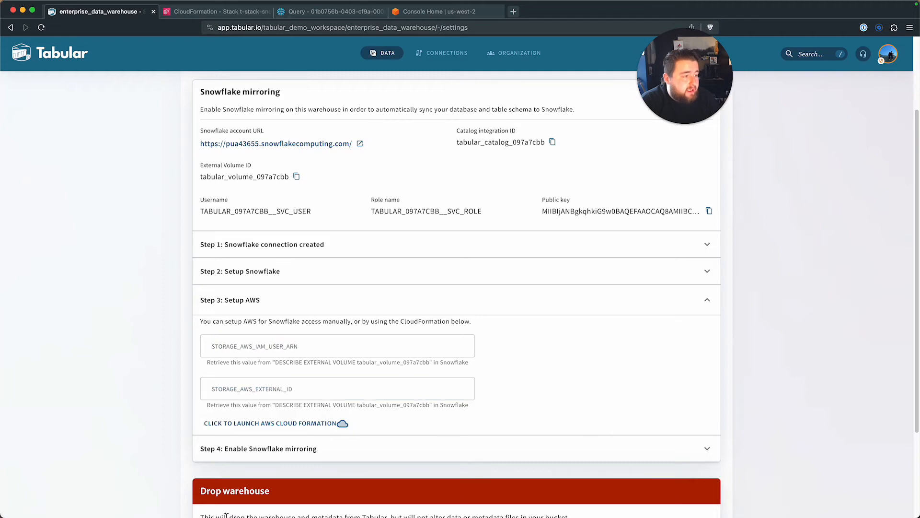
# Step: Switch to CloudFormation and select the rolled-back stack t-stack-snowflake-tabular-enterprise-data-warehouse-3401
pyautogui.click(228, 12)
pyautogui.click(160, 285)
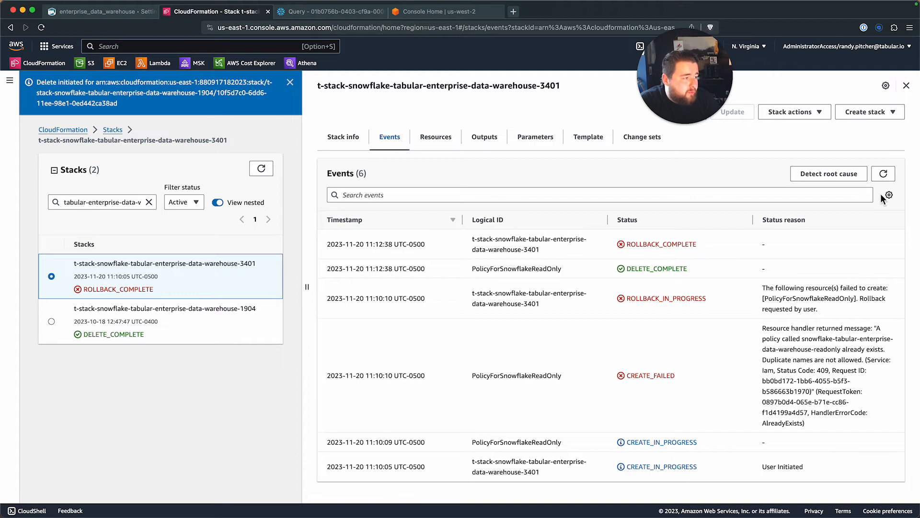
pyautogui.moveTo(653, 112); pyautogui.dragTo(555, 85)
pyautogui.click(884, 121)
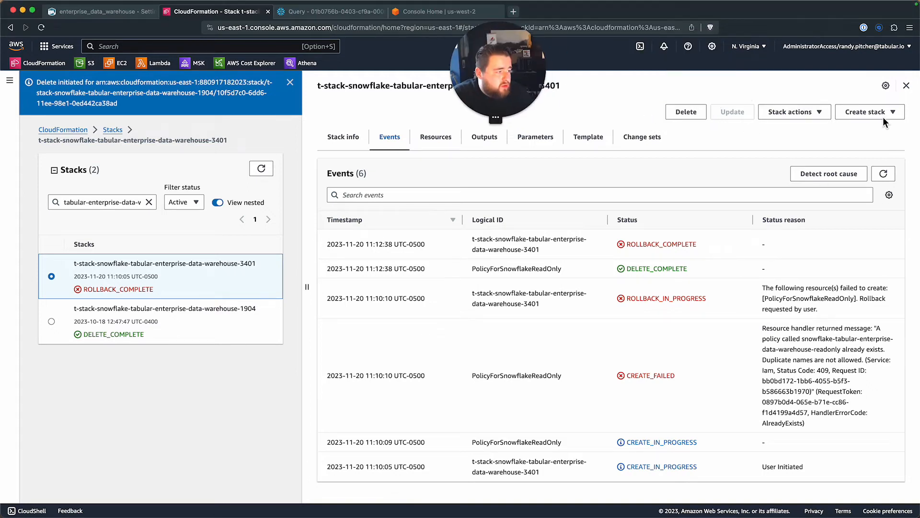
pyautogui.click(887, 115)
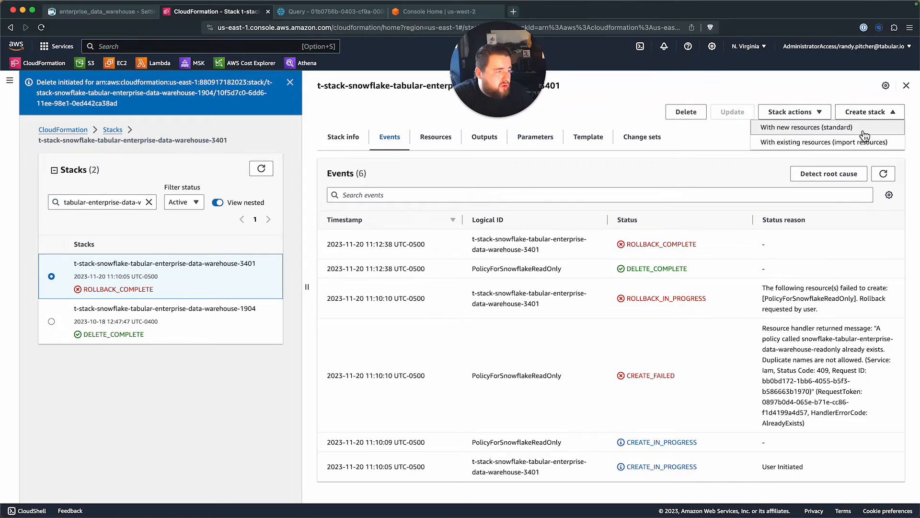
pyautogui.click(861, 128)
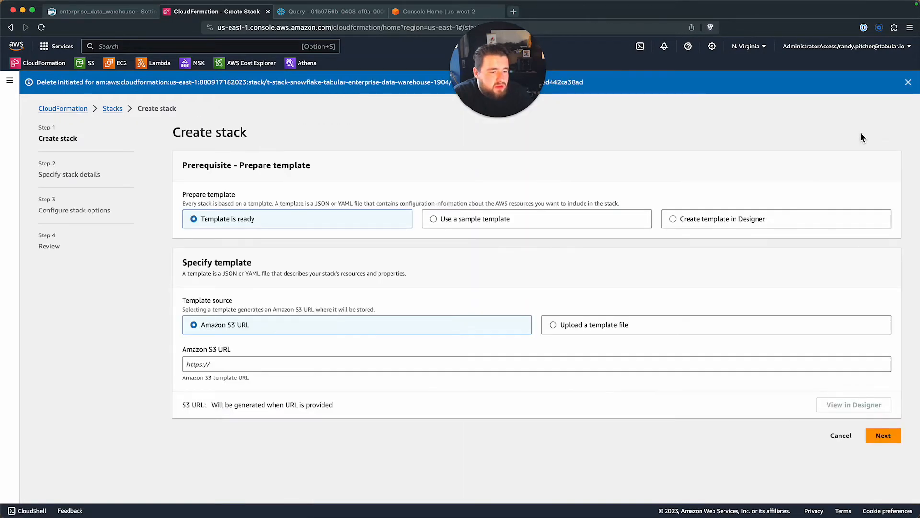
pyautogui.click(908, 82)
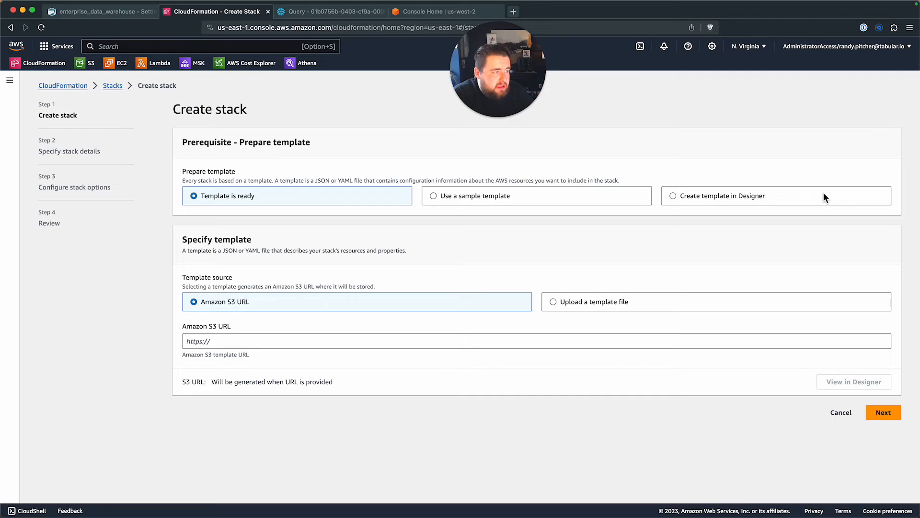
pyautogui.press('super+Left')
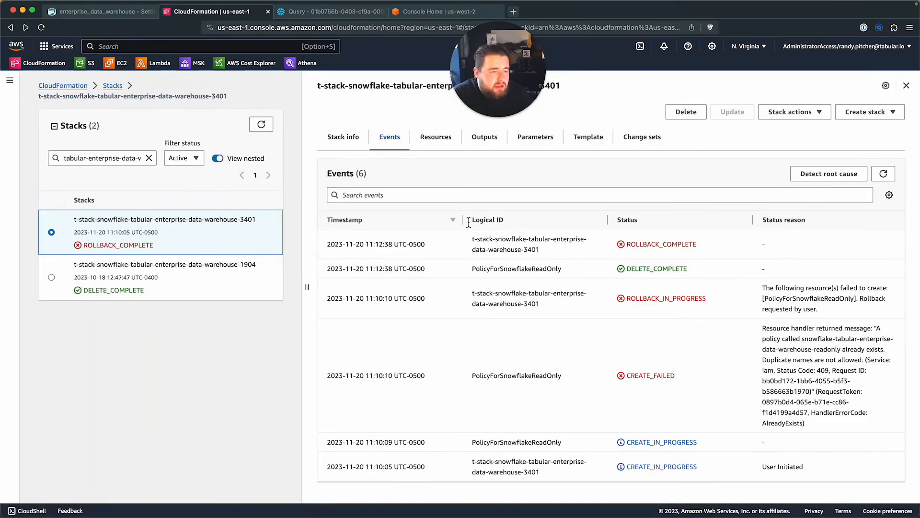
pyautogui.click(785, 115)
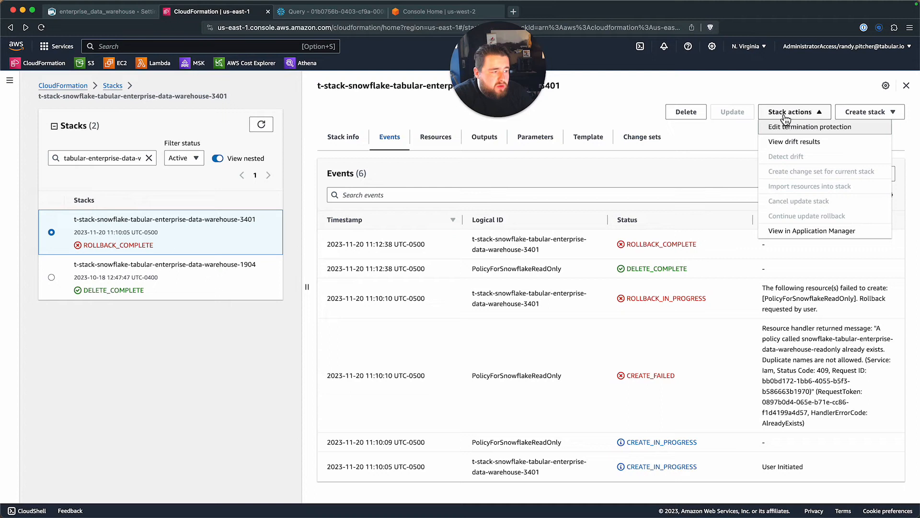
pyautogui.click(785, 117)
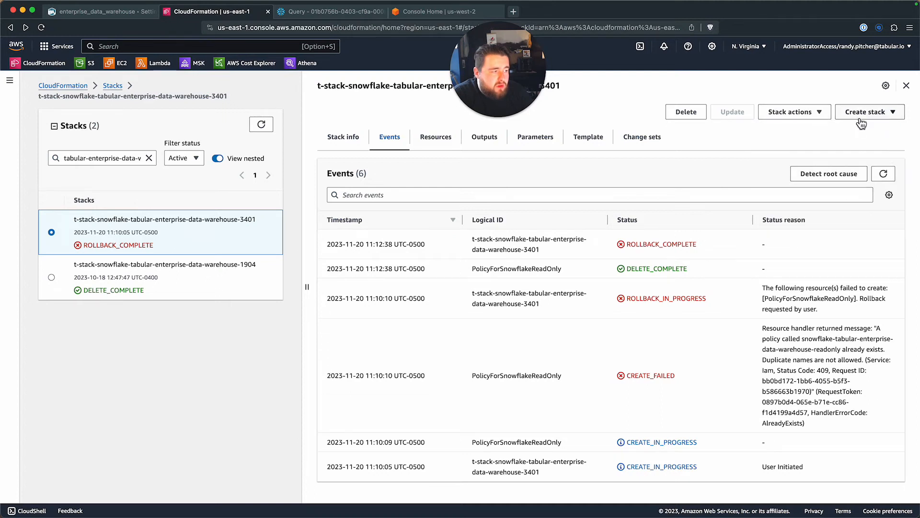
pyautogui.click(861, 122)
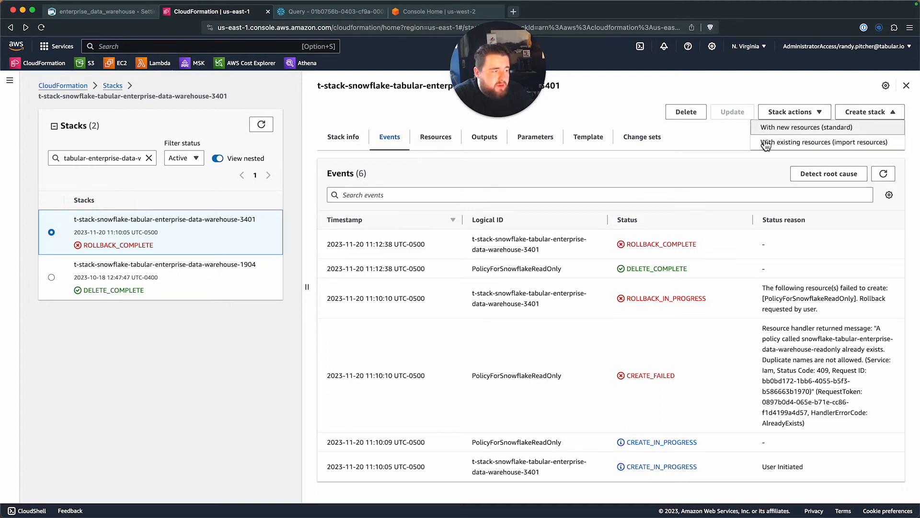
pyautogui.click(578, 107)
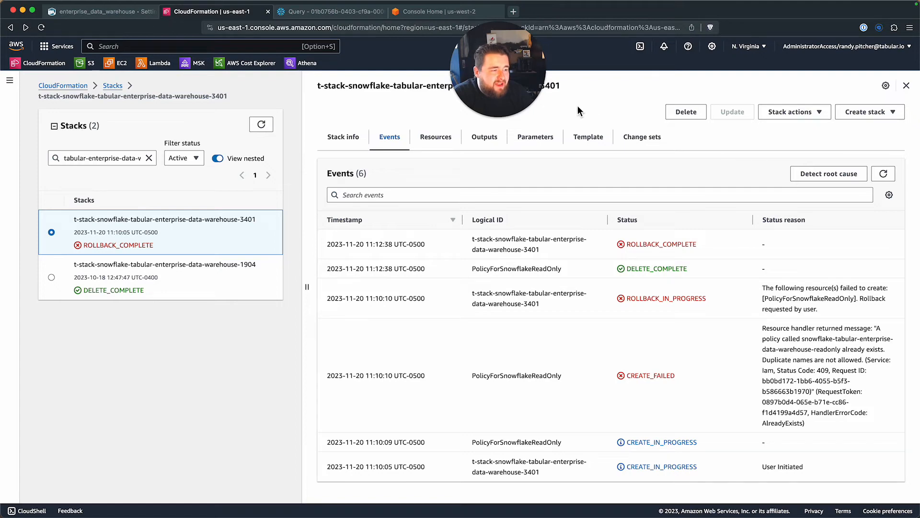
# Step: Delete the rolled-back stack t-stack-snowflake-tabular-enterprise-data-warehouse-3401 and confirm the deletion
pyautogui.click(695, 117)
pyautogui.click(577, 334)
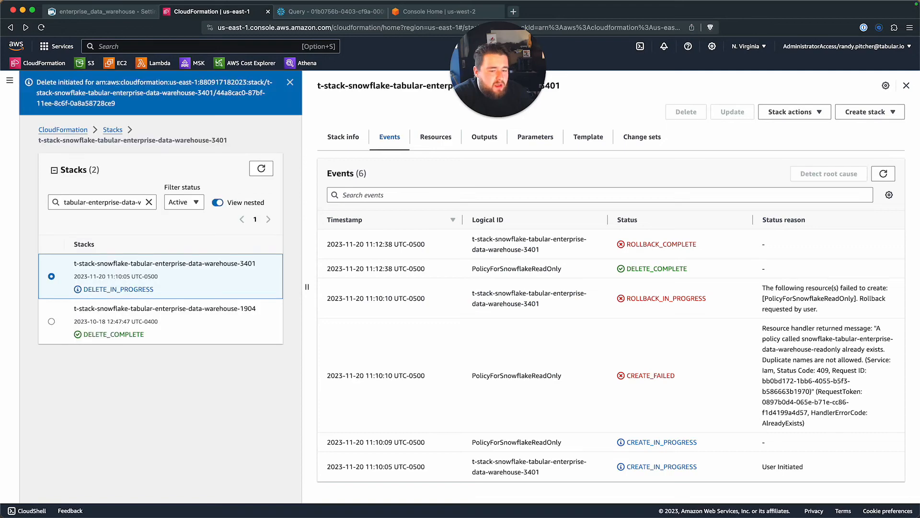
# Step: Switch to Snowflake, open the worksheet "2023-11-20 -- RPW Enterprise Data Warehouse Setup" and copy the STORAGE_AWS_IAM_USER_ARN value from its results
pyautogui.click(344, 13)
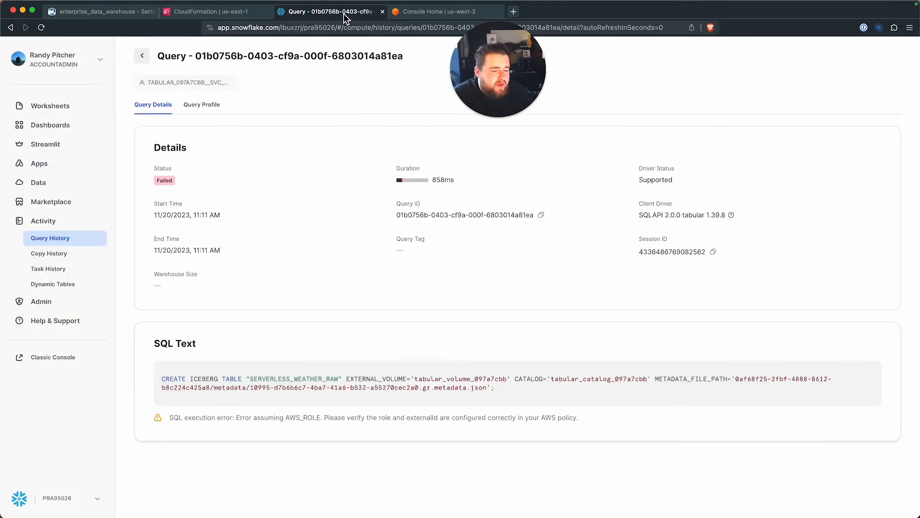
pyautogui.click(68, 108)
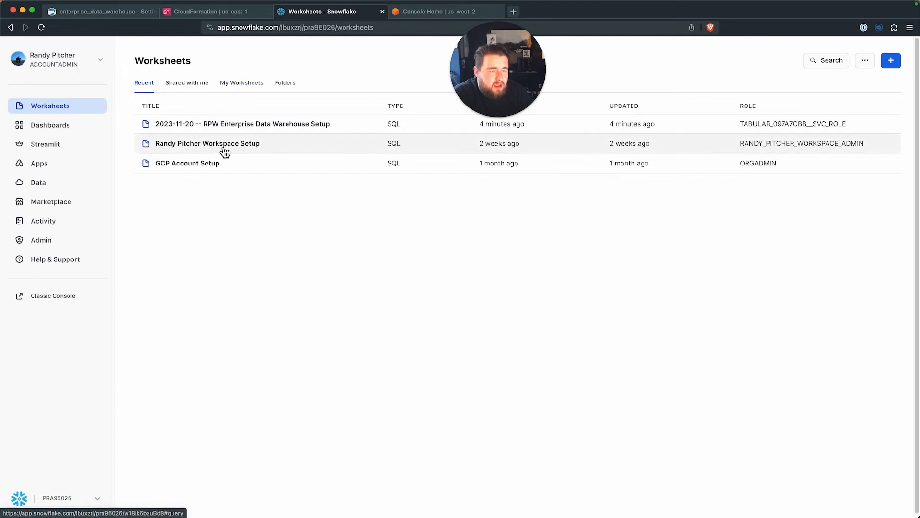
pyautogui.click(235, 135)
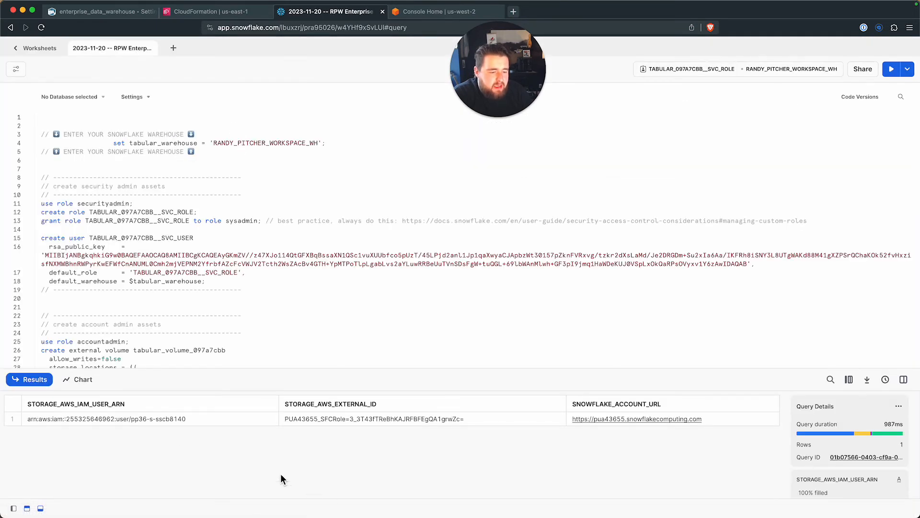
pyautogui.click(211, 422)
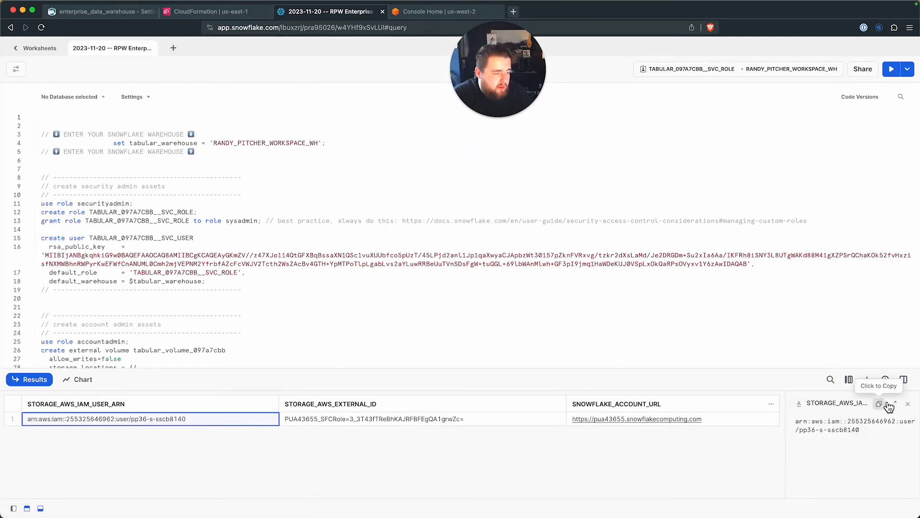
# Step: Return to Tabular and paste the copied ARN as STORAGE_AWS_IAM_USER_ARN in the AWS setup
pyautogui.click(135, 13)
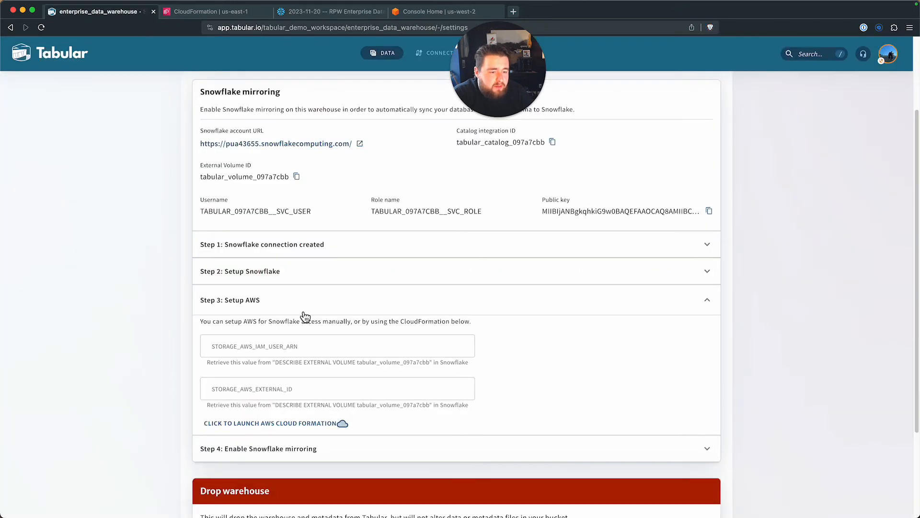
pyautogui.click(317, 346)
pyautogui.rightClick(318, 346)
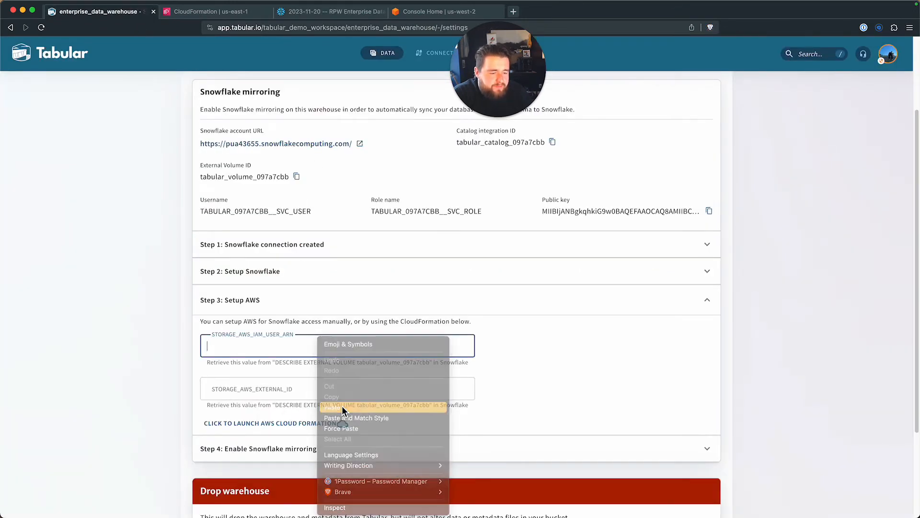
pyautogui.click(342, 405)
# Step: Close the CloudFormation page and copy the STORAGE_AWS_EXTERNAL_ID value from the Snowflake worksheet's results
pyautogui.click(268, 12)
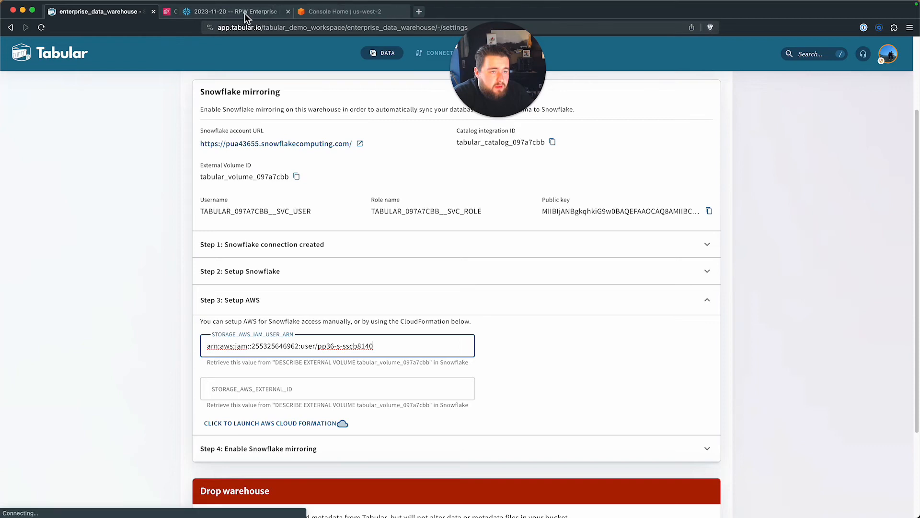
pyautogui.click(245, 13)
pyautogui.click(740, 426)
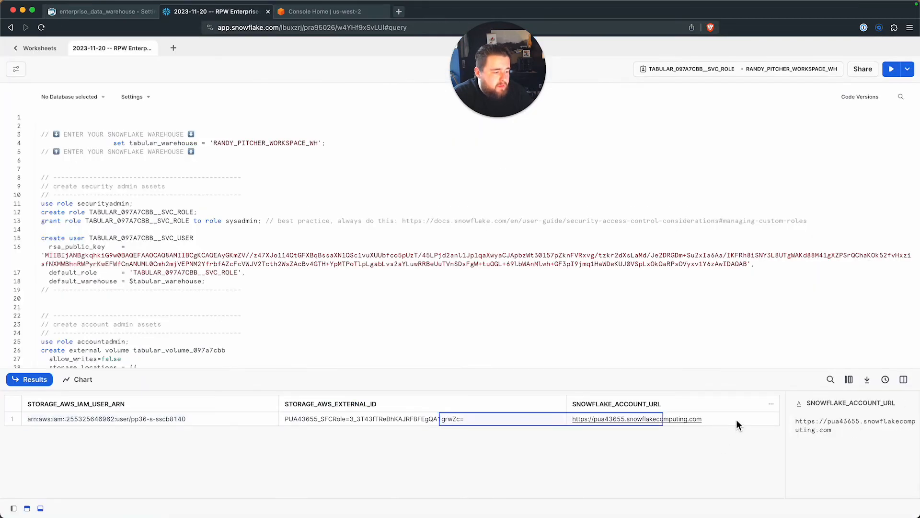
pyautogui.click(501, 424)
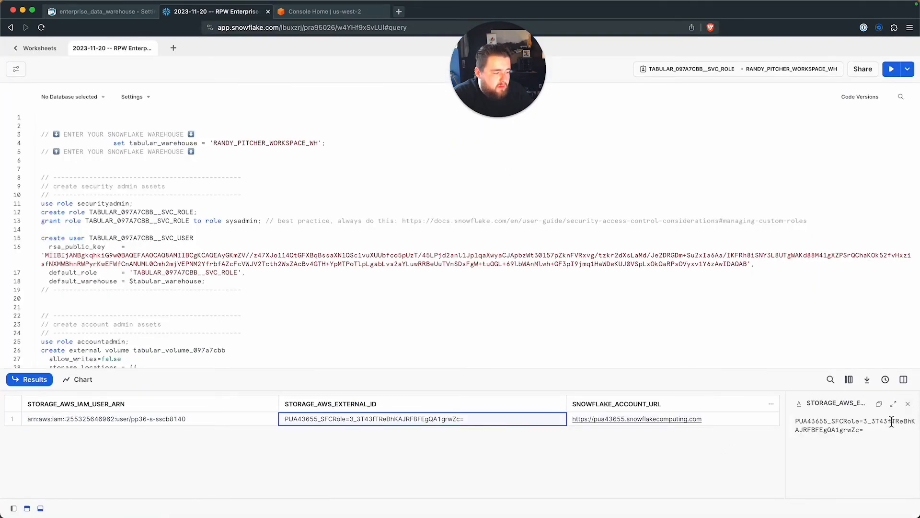
pyautogui.click(879, 404)
# Step: Return to Tabular and paste the copied external ID as STORAGE_AWS_EXTERNAL_ID in the AWS setup
pyautogui.click(136, 16)
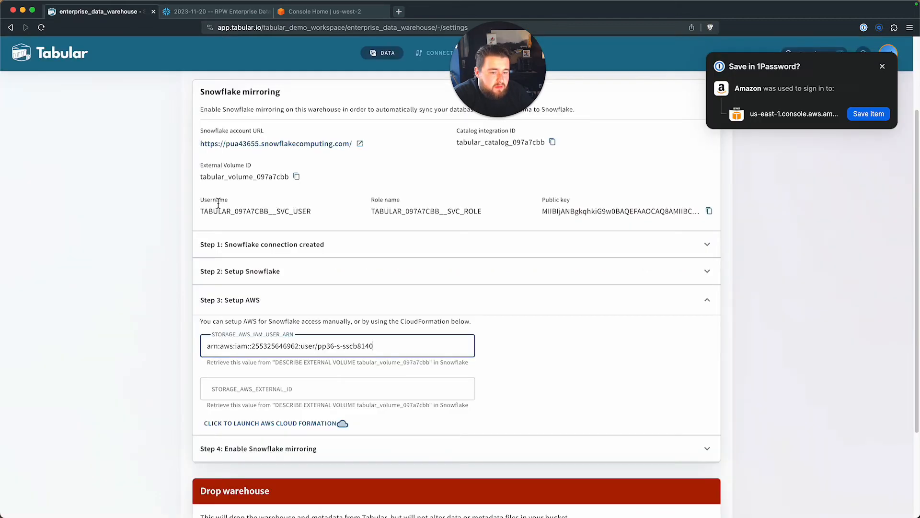
pyautogui.click(272, 387)
pyautogui.rightClick(273, 387)
pyautogui.click(302, 407)
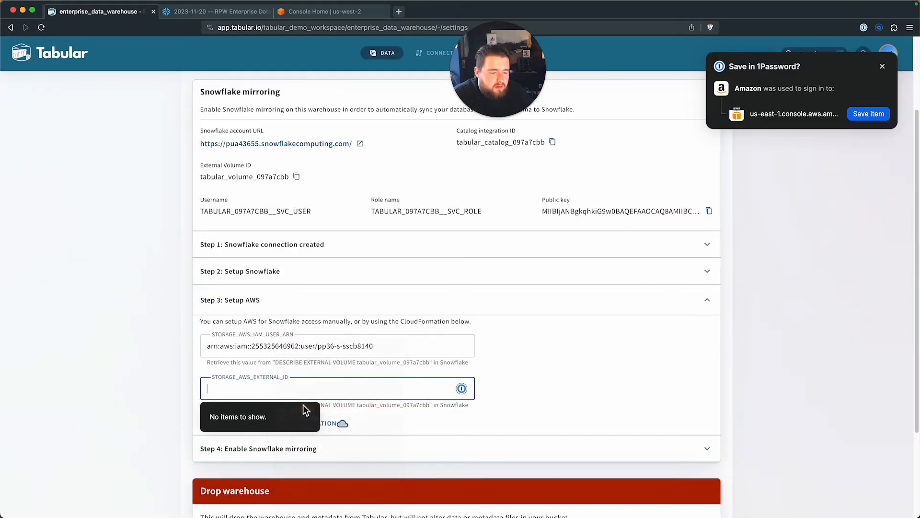
pyautogui.click(616, 405)
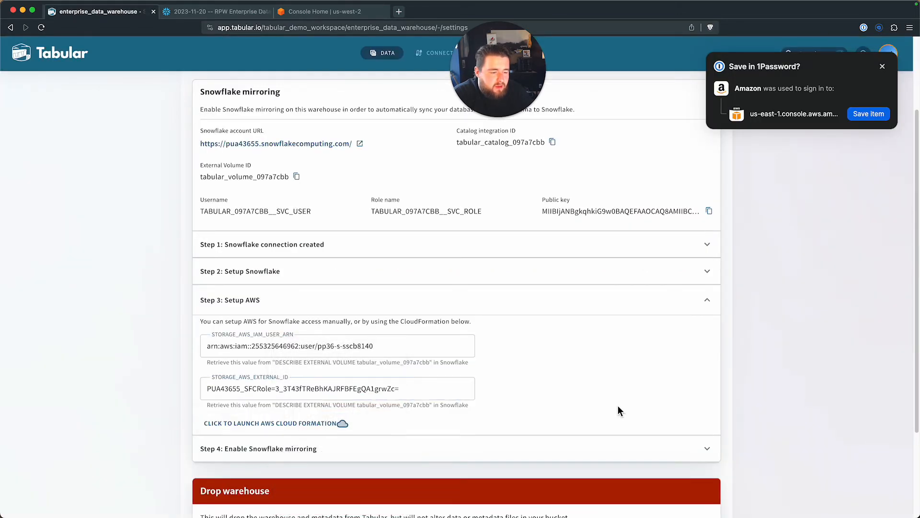
# Step: Launch AWS CloudFormation from Tabular's AWS setup, acknowledge the creation of IAM resources with custom names and create the stack
pyautogui.click(331, 426)
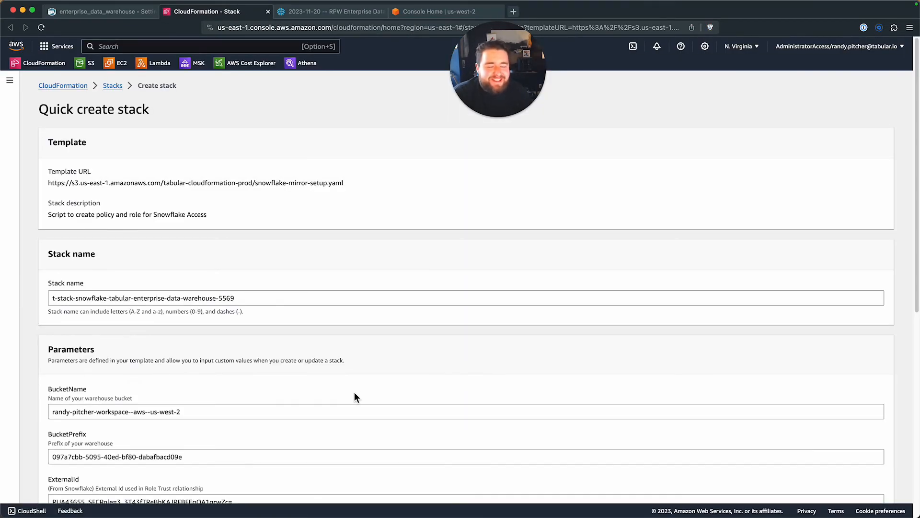
pyautogui.scroll(-3, 219, 300)
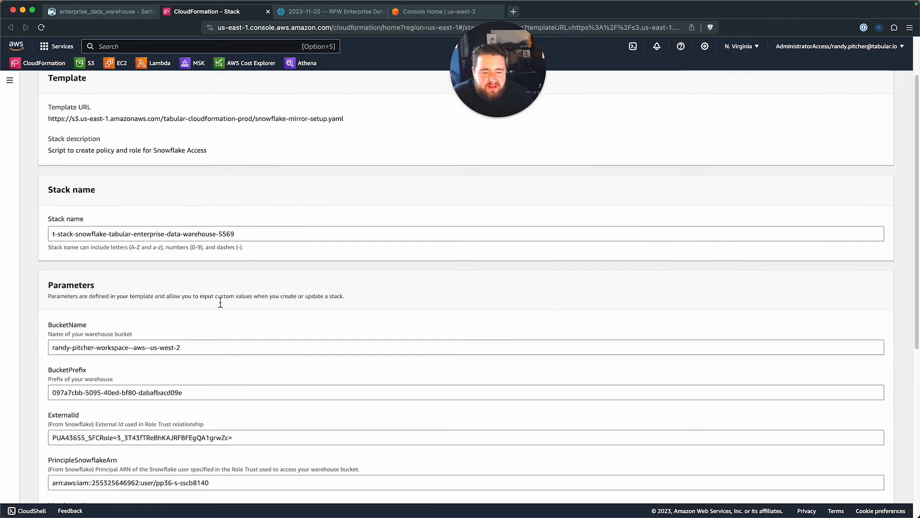
pyautogui.scroll(-3, 221, 302)
pyautogui.scroll(-2, 117, 365)
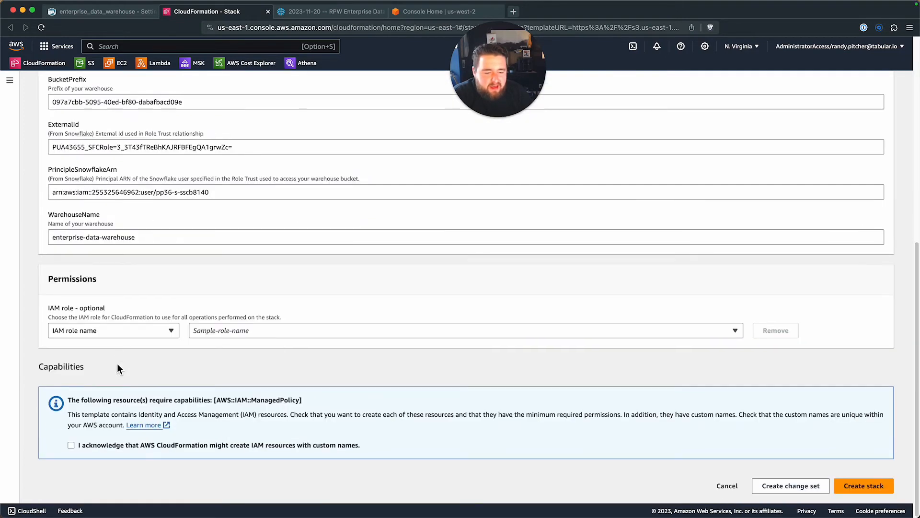
pyautogui.click(87, 446)
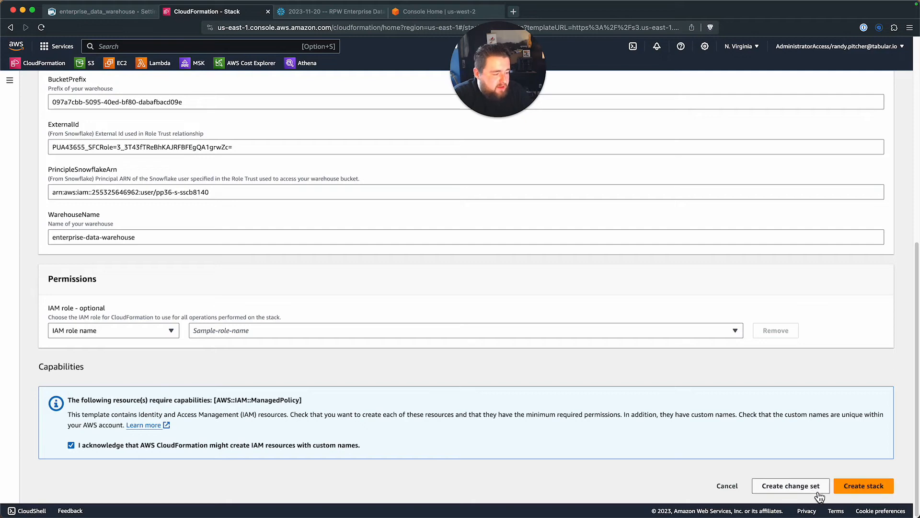
pyautogui.click(850, 485)
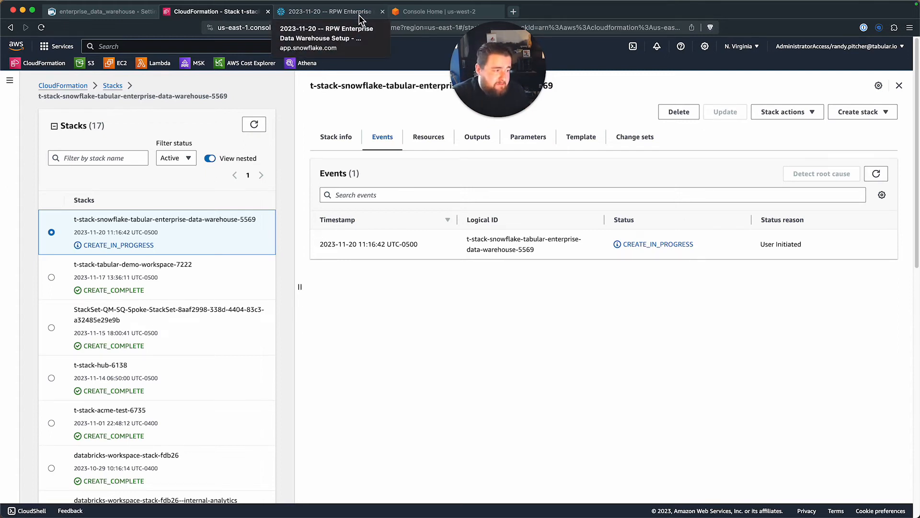
# Step: Refresh the new stack's events and check the latest PolicyForSnowflakeReadOnly event
pyautogui.click(876, 174)
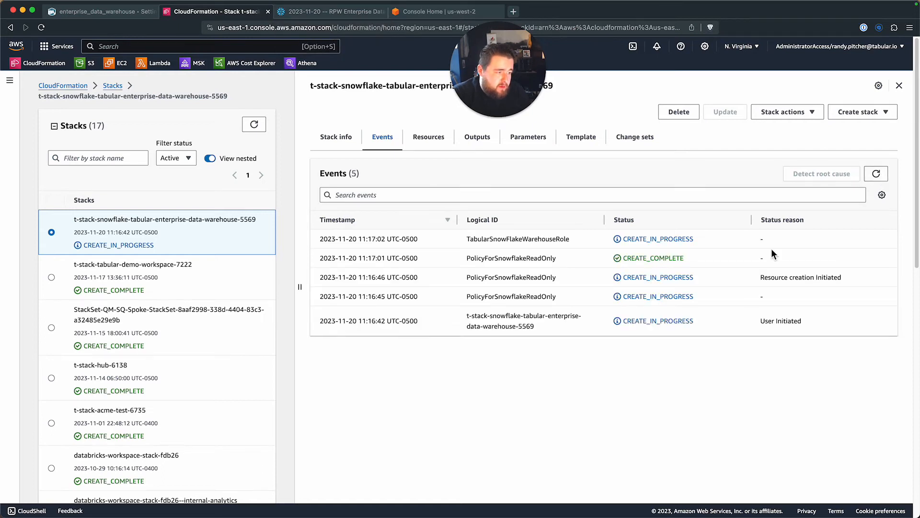
pyautogui.moveTo(468, 259); pyautogui.dragTo(556, 262)
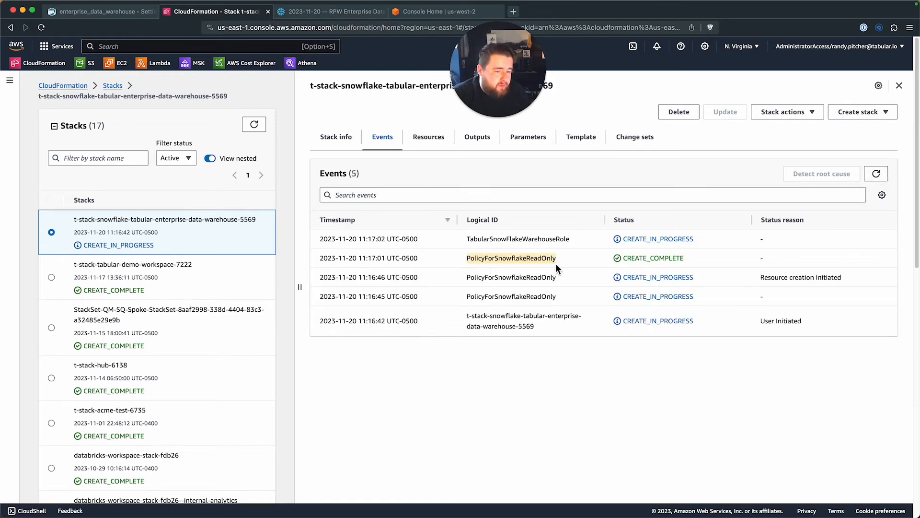
# Step: Refresh the new stack's events and the stack list repeatedly to check the creation status of TabularSnowFlakeWarehouseRole and the stack
pyautogui.click(877, 174)
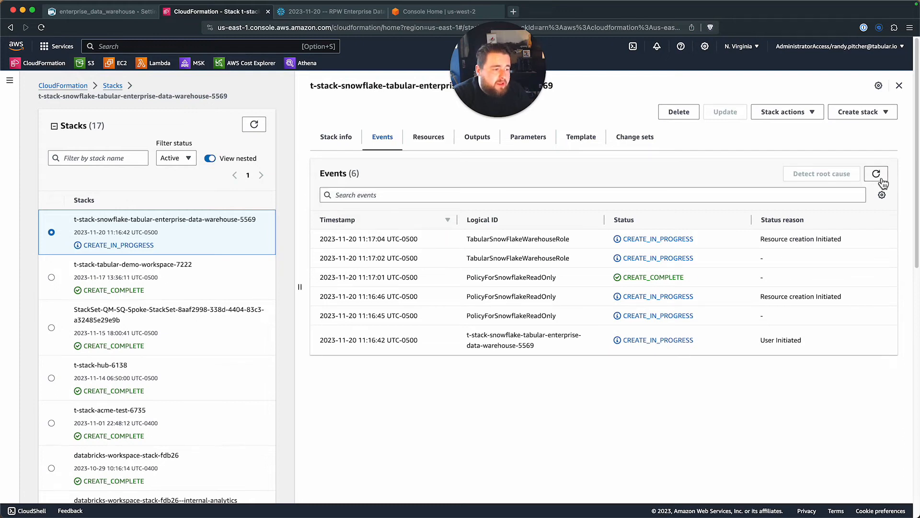
pyautogui.click(881, 178)
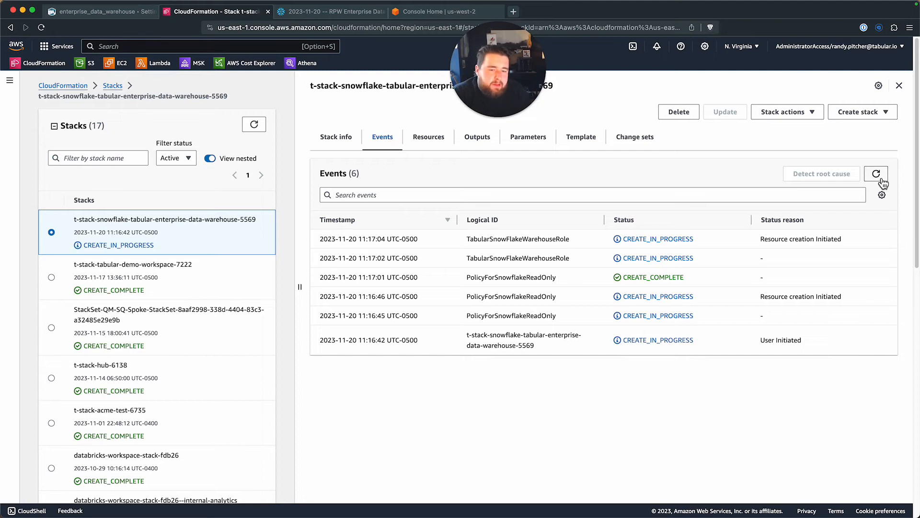
pyautogui.click(880, 177)
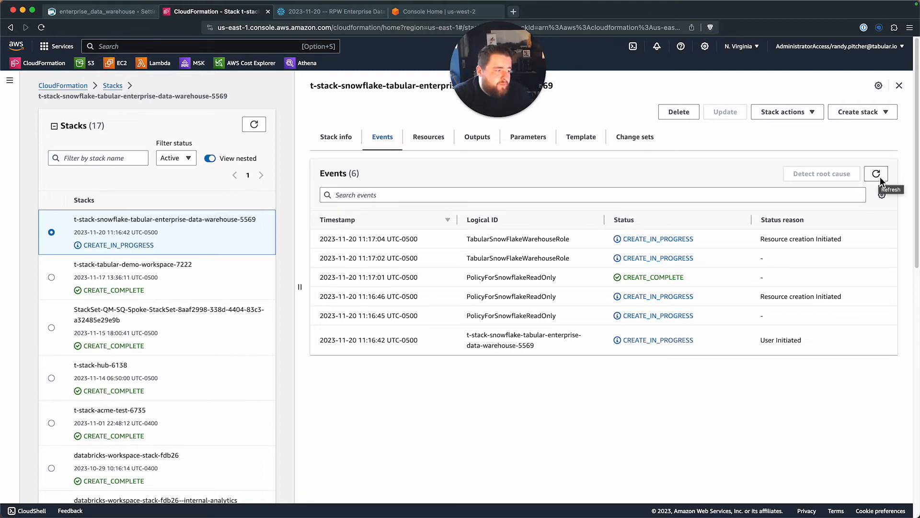
pyautogui.moveTo(489, 91); pyautogui.dragTo(45, 461)
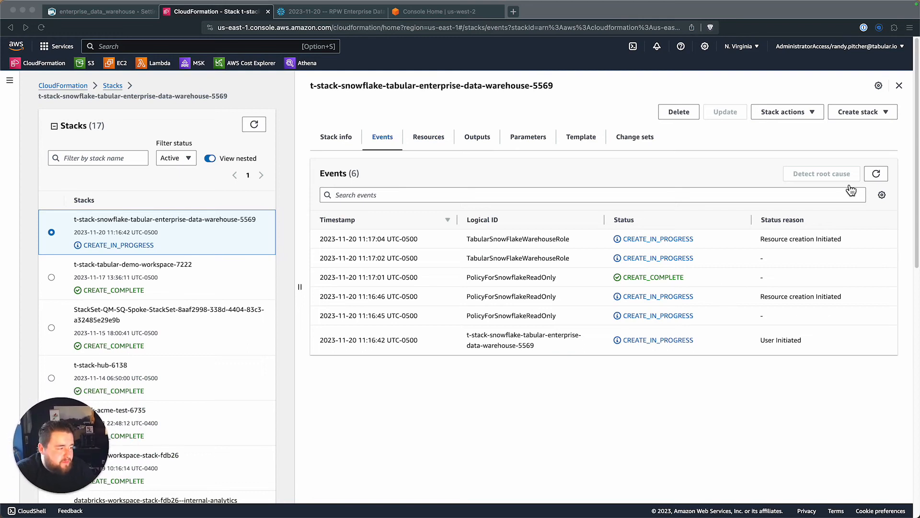
pyautogui.click(882, 179)
pyautogui.click(882, 175)
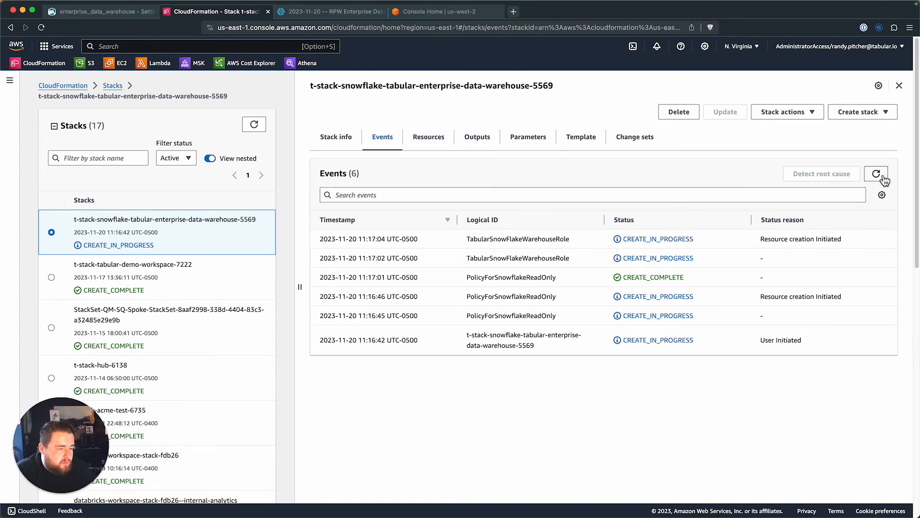
pyautogui.click(883, 176)
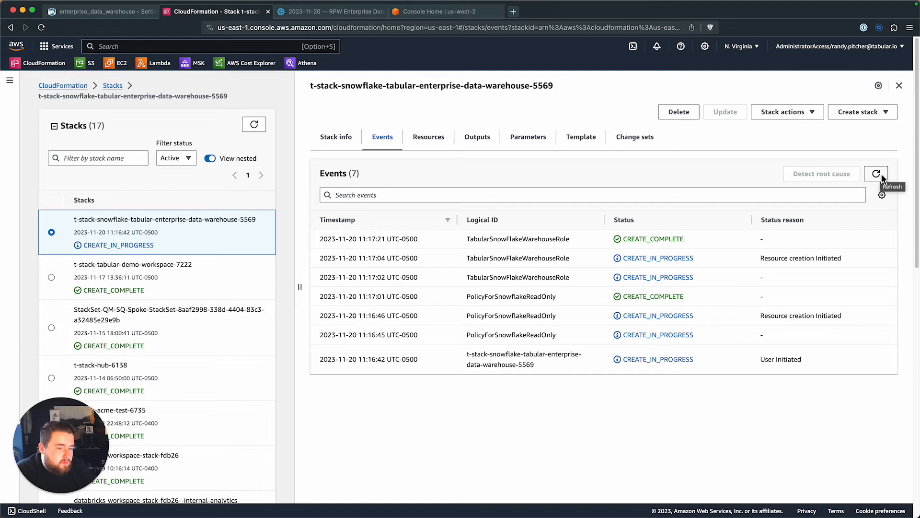
pyautogui.click(255, 126)
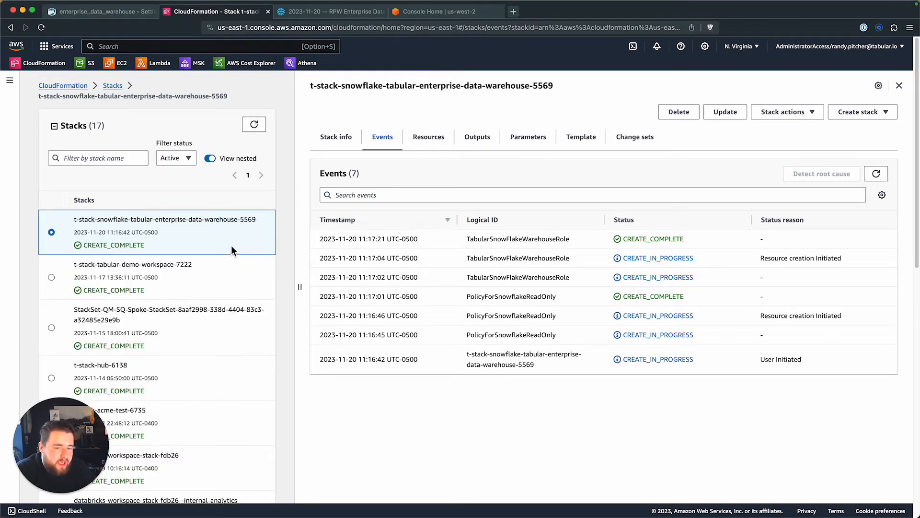
# Step: Return to Tabular's enterprise_data_warehouse settings, enable Snowflake mirroring in Step 4 and apply the changes
pyautogui.click(125, 12)
pyautogui.scroll(-5, 509, 279)
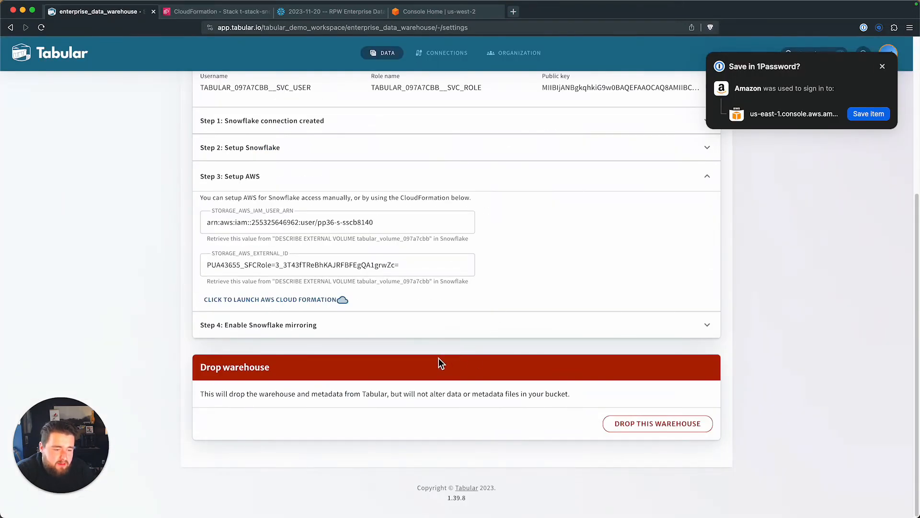
pyautogui.click(442, 331)
pyautogui.scroll(-3, 565, 349)
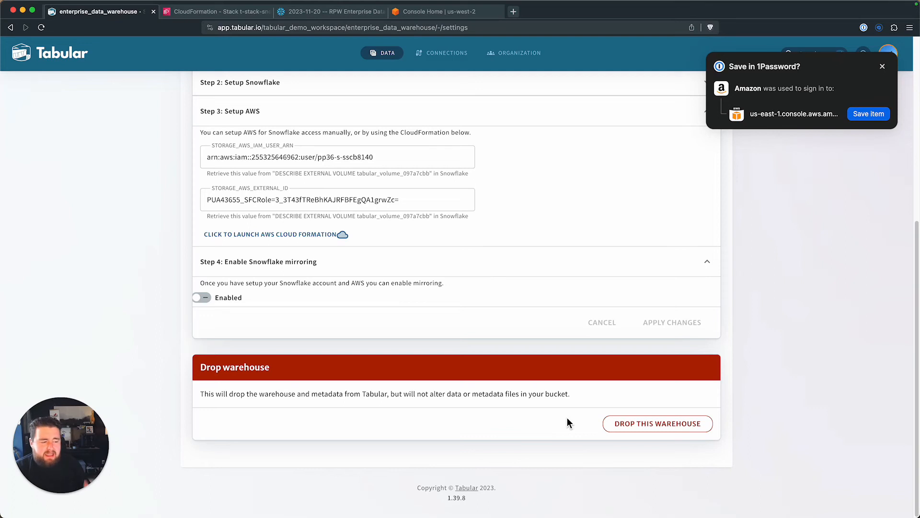
pyautogui.click(203, 300)
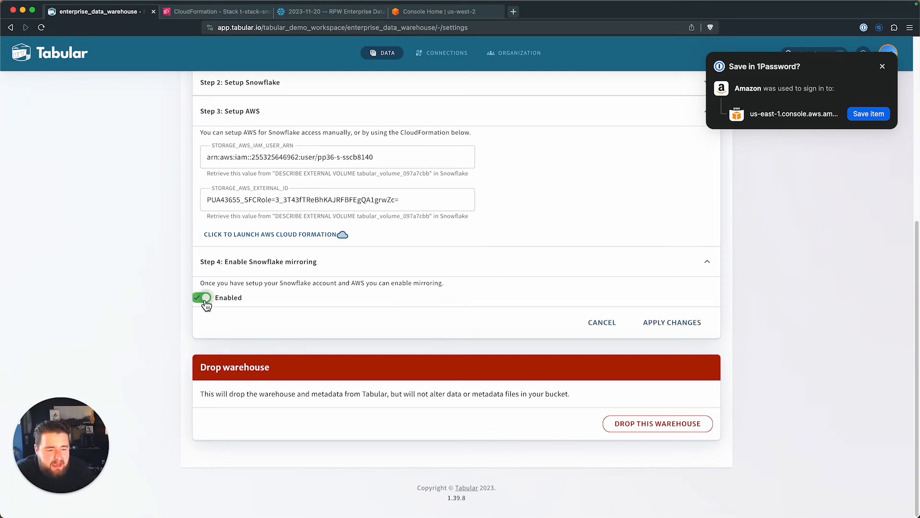
pyautogui.click(677, 324)
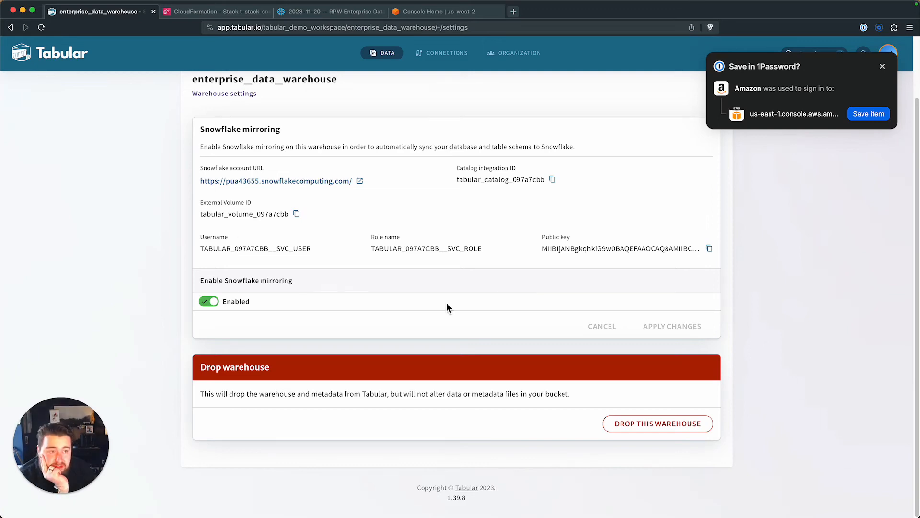
# Step: Switch to Snowflake, filter the query history to the TABULAR_097A7CBB__SVC_USER user and examine the SQL text of its queries
pyautogui.click(342, 16)
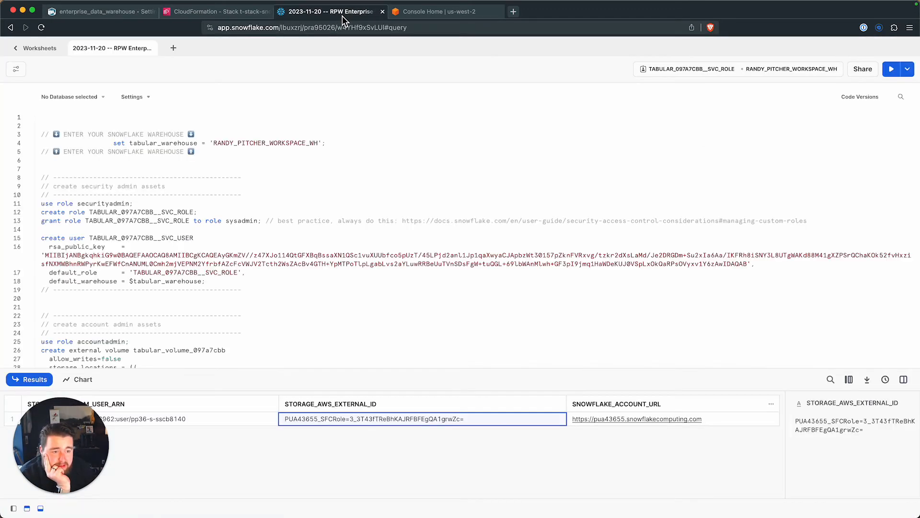
pyautogui.click(28, 48)
pyautogui.click(85, 224)
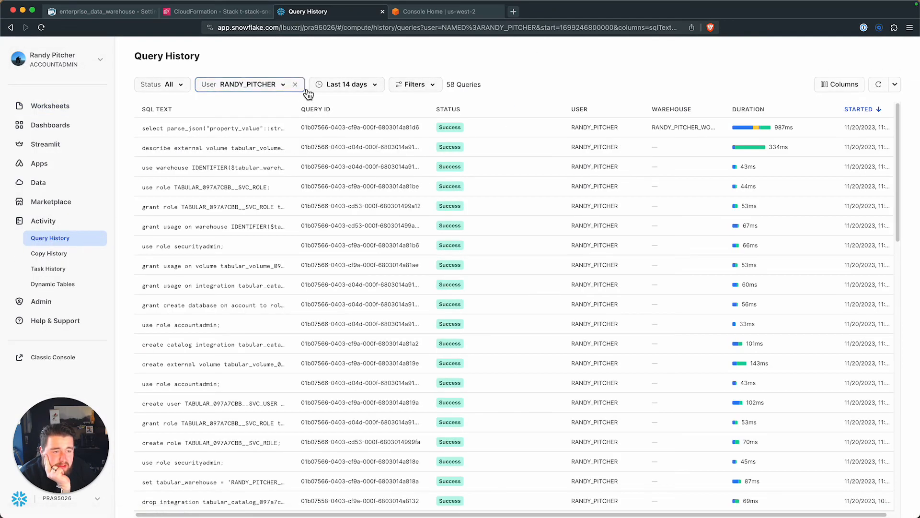
pyautogui.click(282, 87)
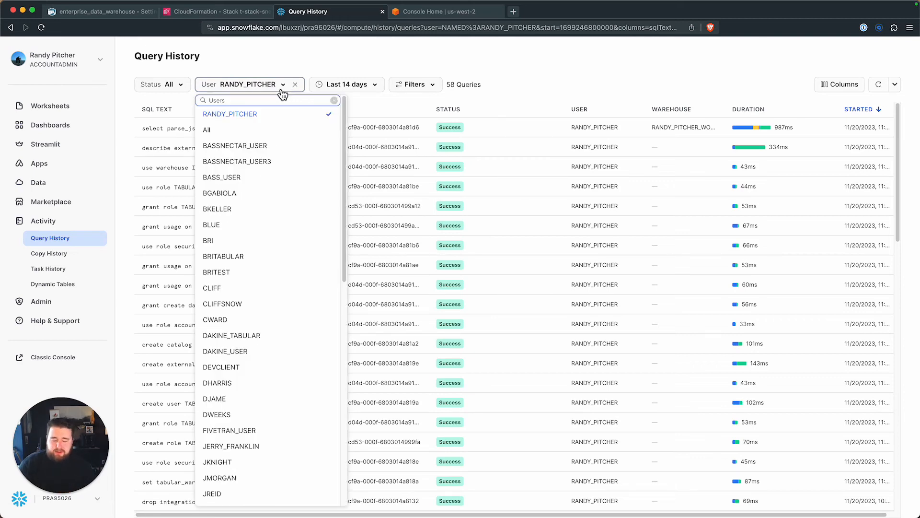
pyautogui.write('tabular')
pyautogui.click(321, 131)
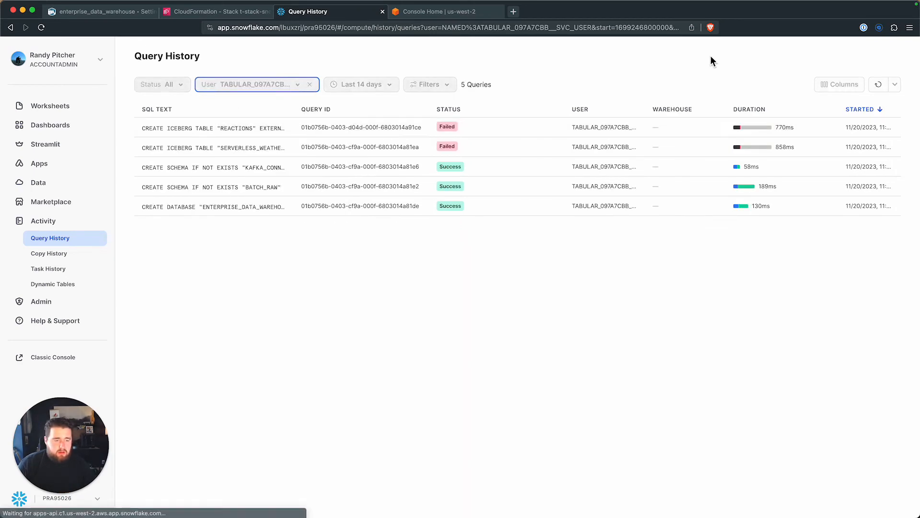
pyautogui.moveTo(211, 127)
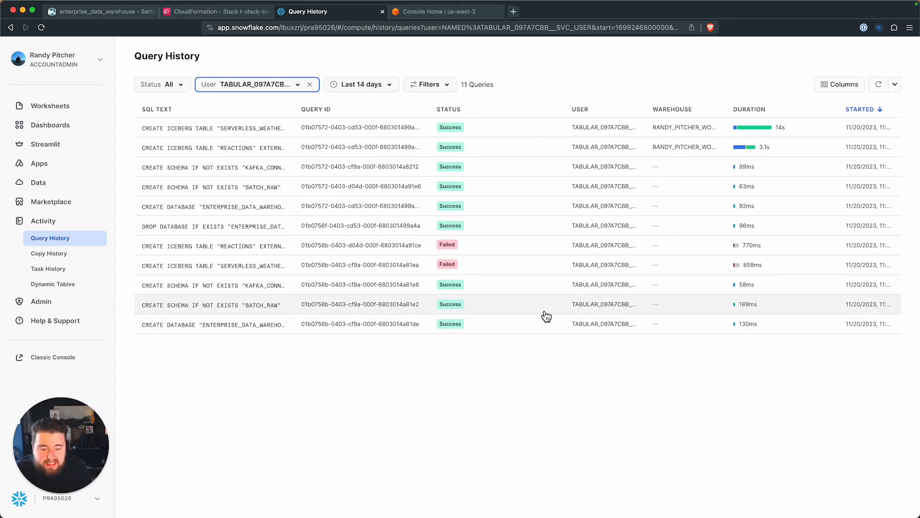
pyautogui.moveTo(213, 282)
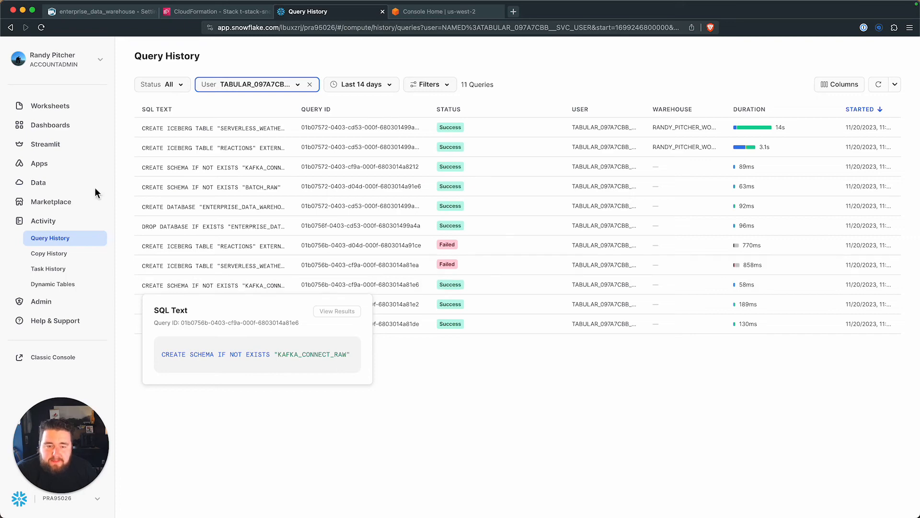
# Step: In Tabular, examine the warehouse's batch_raw tables and the overview of the reactions table in kafka_connect_raw
pyautogui.click(123, 11)
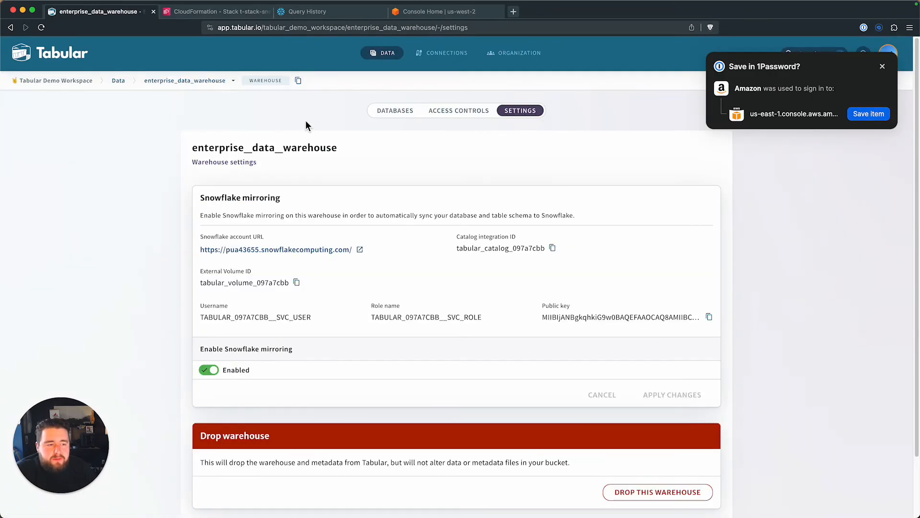
pyautogui.click(398, 114)
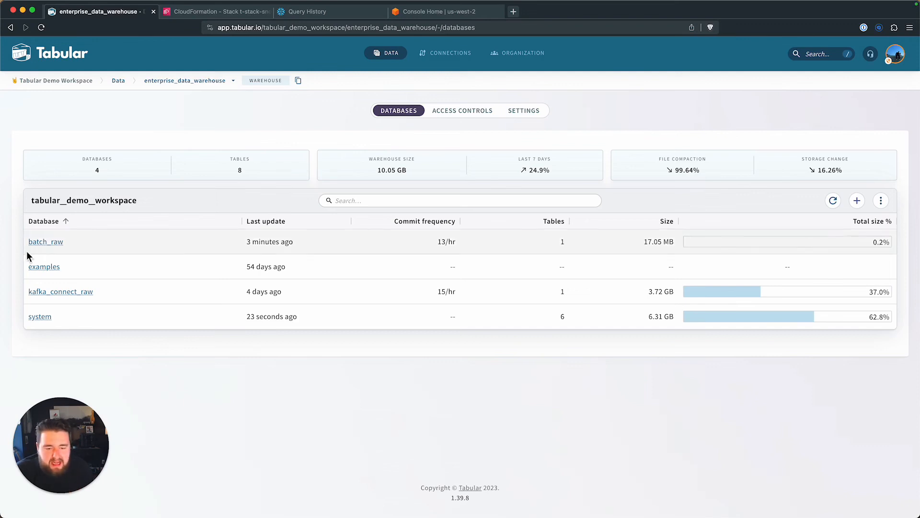
pyautogui.click(46, 243)
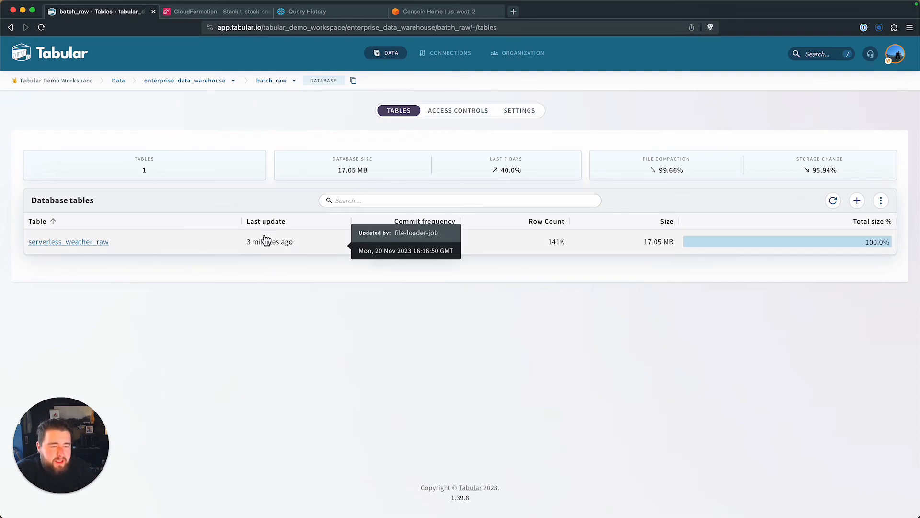
pyautogui.press('super+bracketleft')
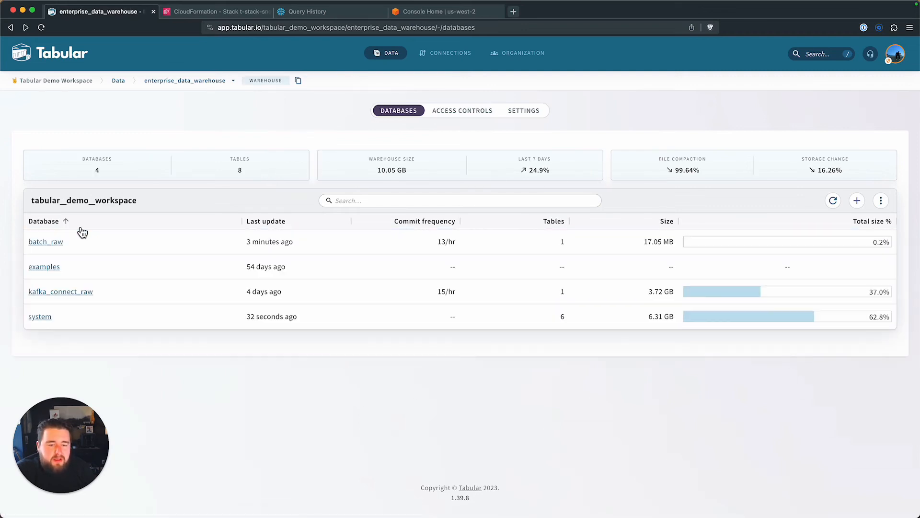
pyautogui.click(50, 297)
pyautogui.click(39, 244)
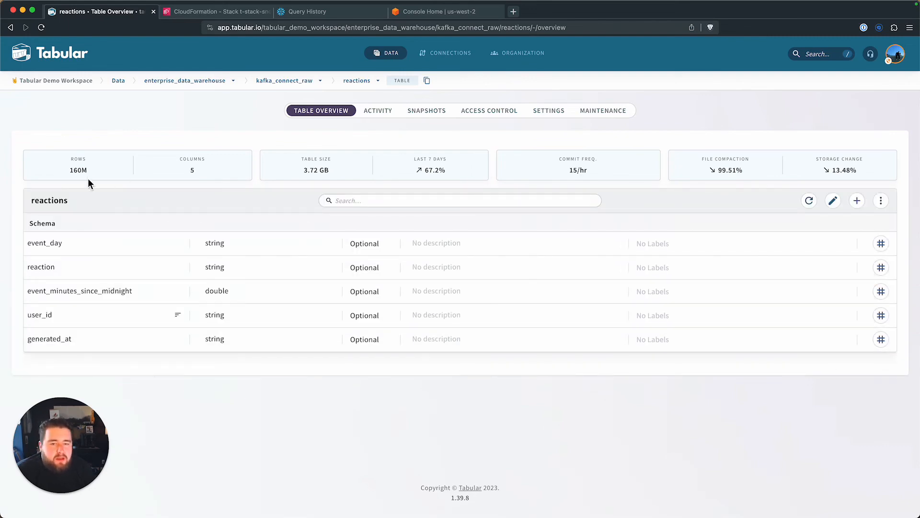
# Step: In Snowflake, open the REACTIONS table in ENTERPRISE_DATA_WAREHOUSE's KAFKA_CONNECT_RAW schema and examine the external volume and catalog in its definition
pyautogui.click(332, 10)
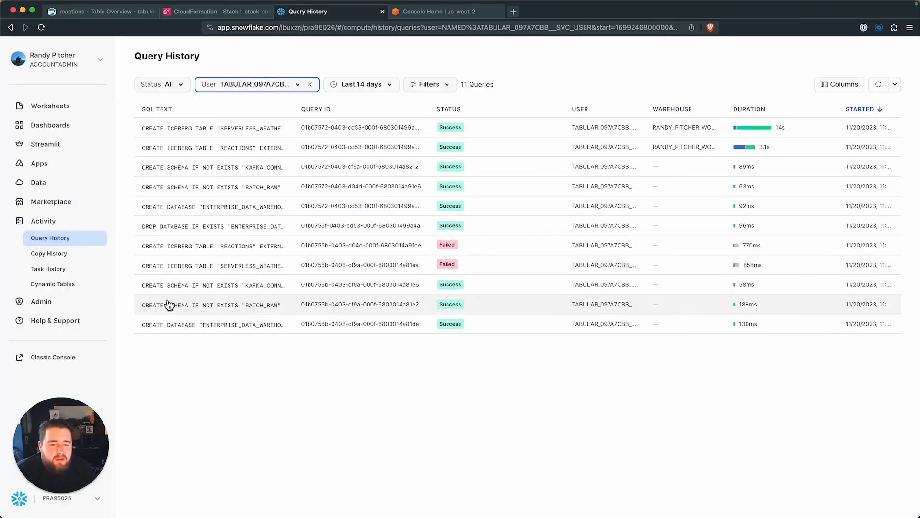
pyautogui.click(82, 182)
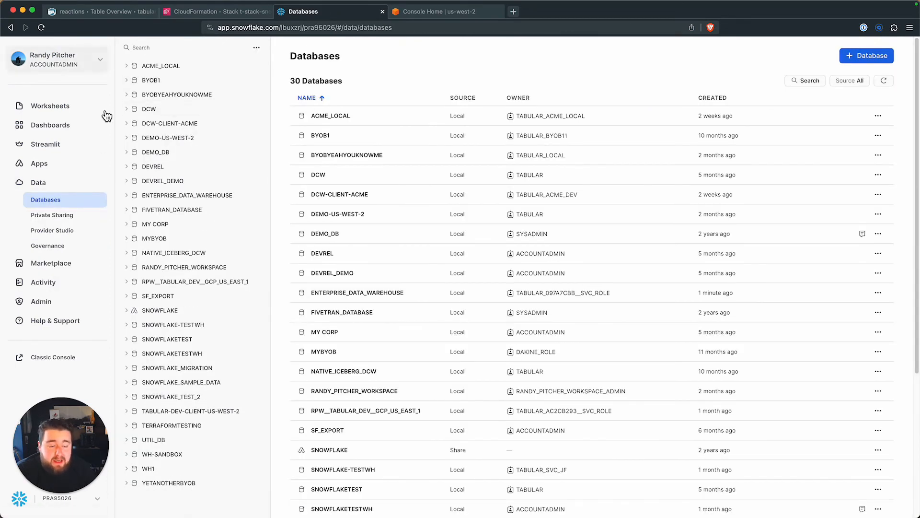
pyautogui.click(183, 201)
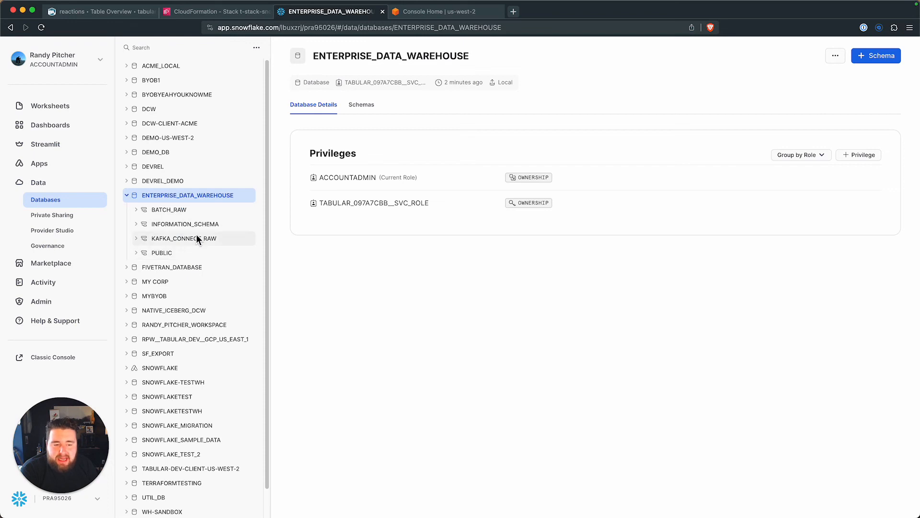
pyautogui.click(140, 241)
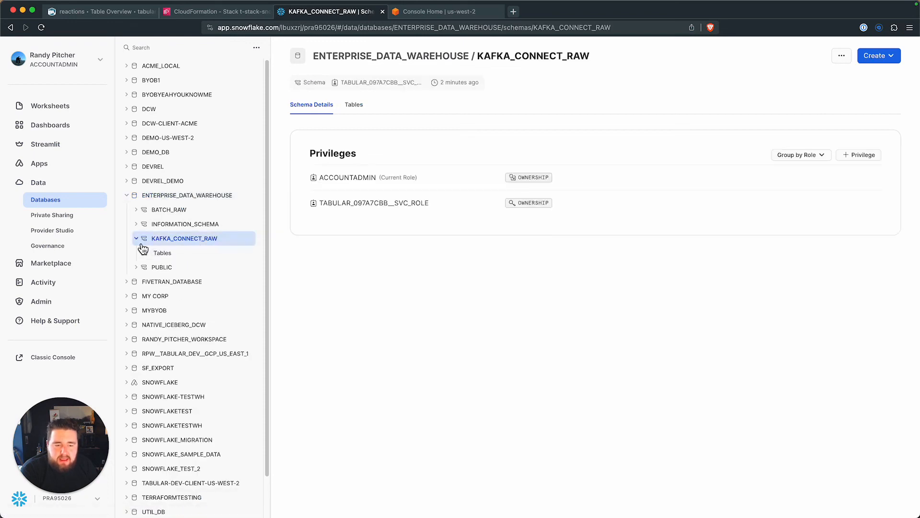
pyautogui.click(145, 257)
pyautogui.click(172, 272)
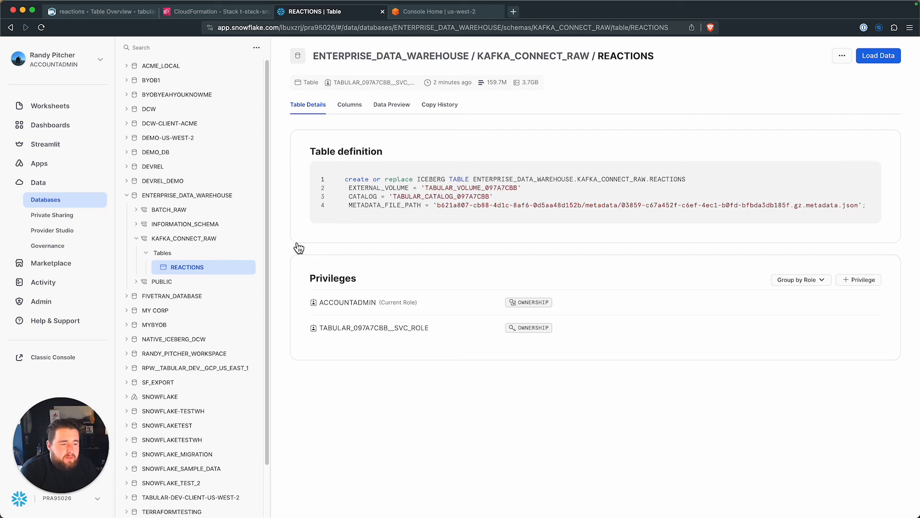
pyautogui.moveTo(347, 188); pyautogui.dragTo(540, 196)
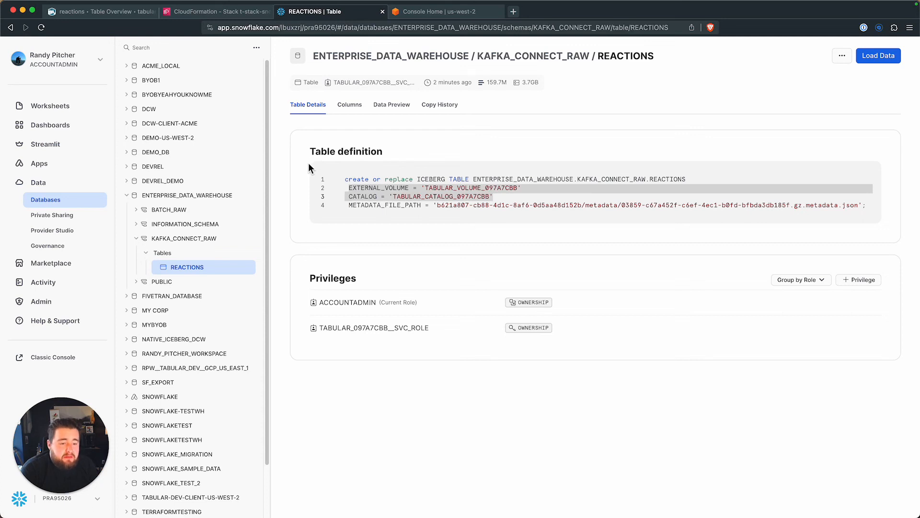
# Step: Open the "2023-11-20 -- RPW Enterprise Data Warehouse Setup" worksheet and add blank lines after its last SQL statement
pyautogui.click(67, 109)
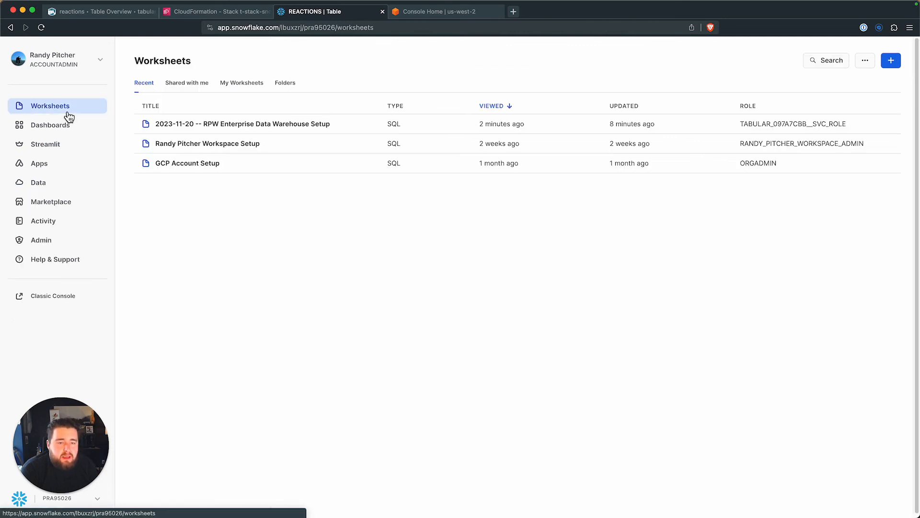
pyautogui.click(235, 83)
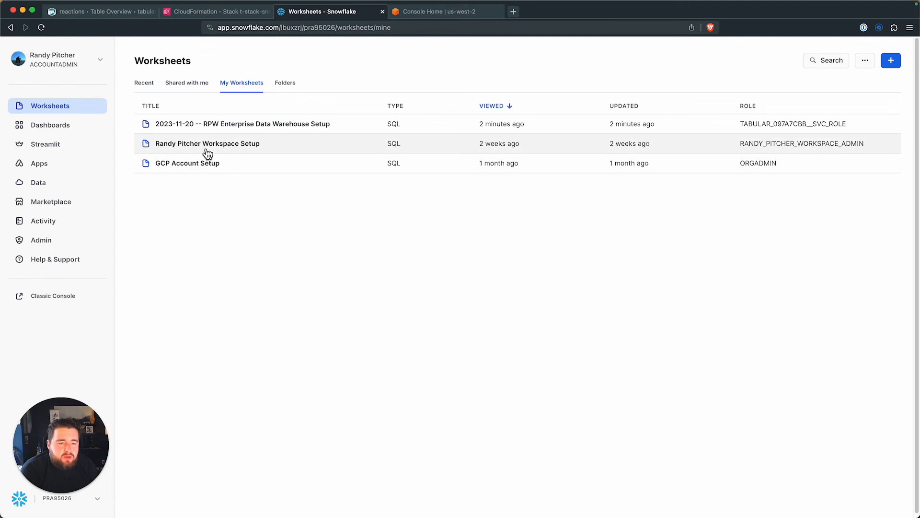
pyautogui.click(249, 125)
pyautogui.scroll(-10, 415, 284)
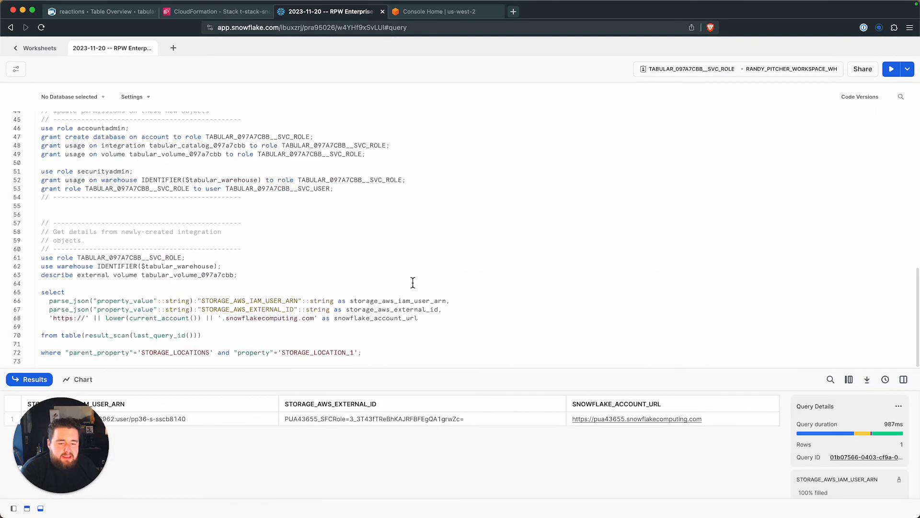
pyautogui.click(436, 353)
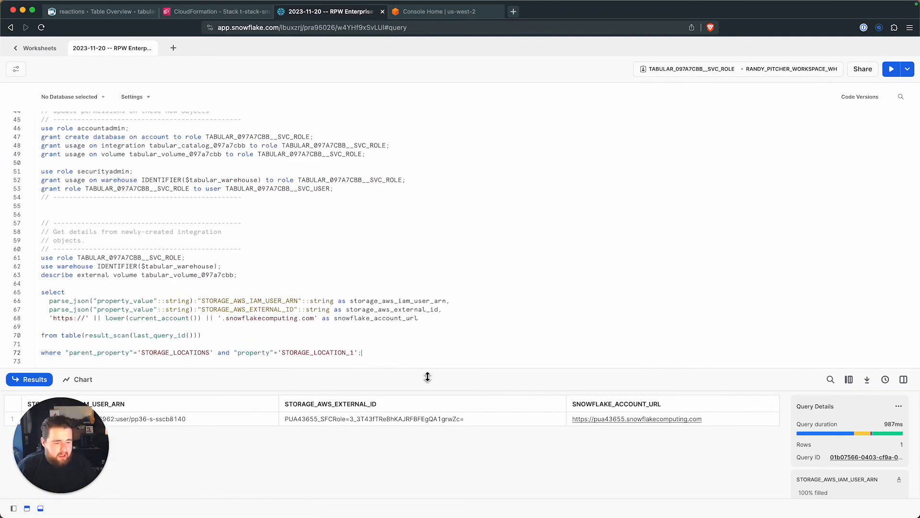
pyautogui.press('Return')
pyautogui.press('Return')
pyautogui.press('Return')
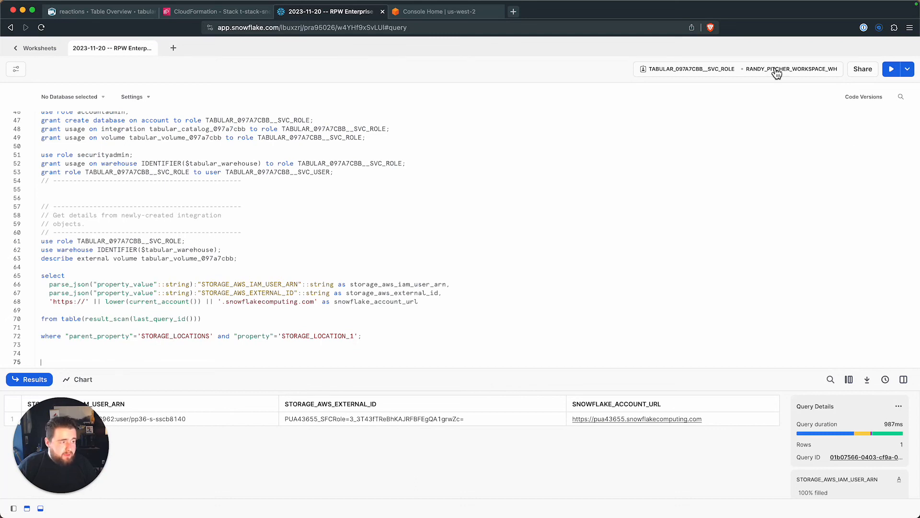
pyautogui.press('Return')
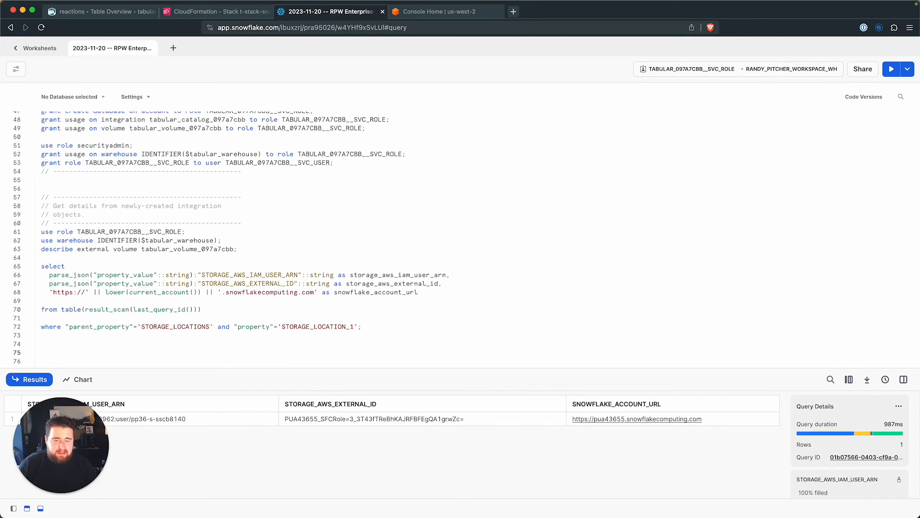
# Step: Write and run SELECT * FROM ENTERPRISE_DATA_WAREHOUSE.KAFKA_CONNECT_RAW.REACTIONS LIMIT 100; at the end of the worksheet
pyautogui.write('SELE')
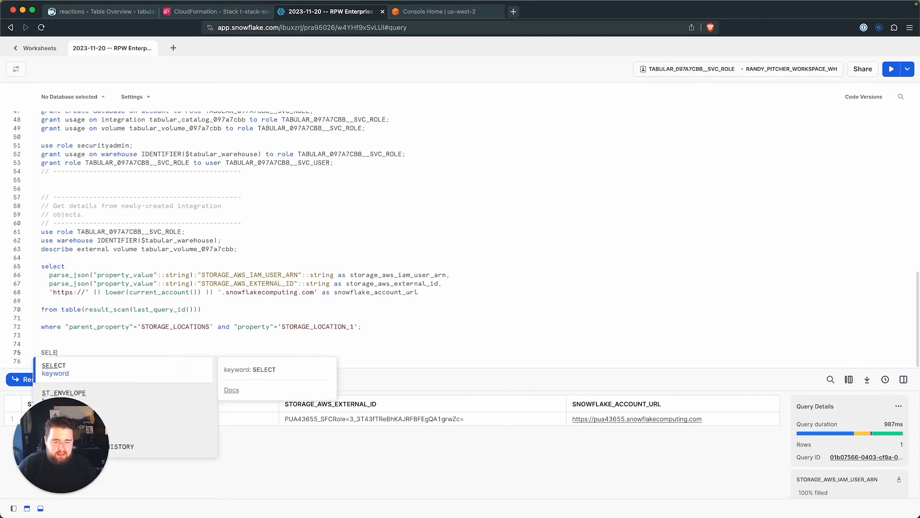
pyautogui.write('CT * FROM EN')
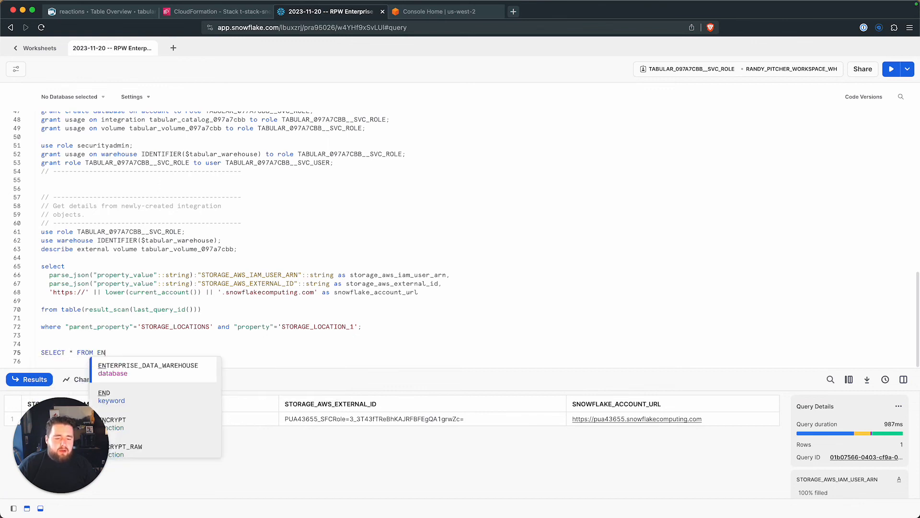
pyautogui.press('Tab')
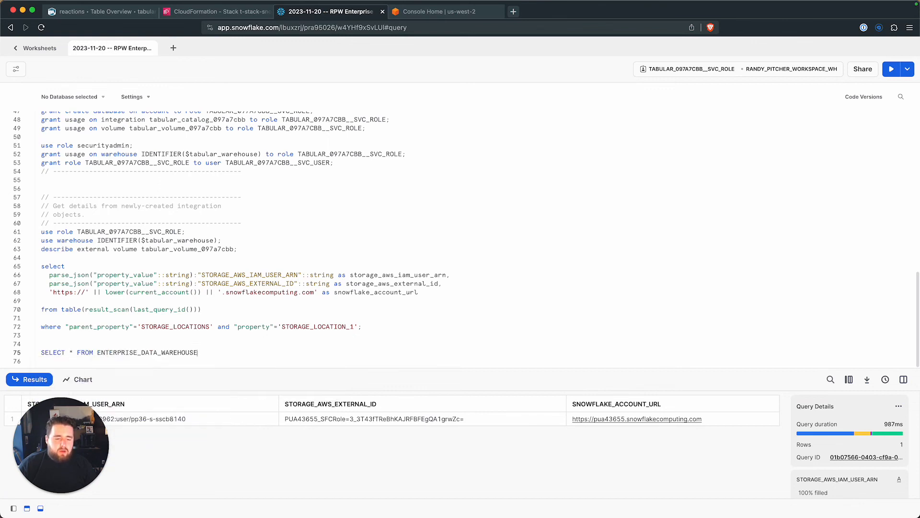
pyautogui.write('.')
pyautogui.press('Down')
pyautogui.press('Down')
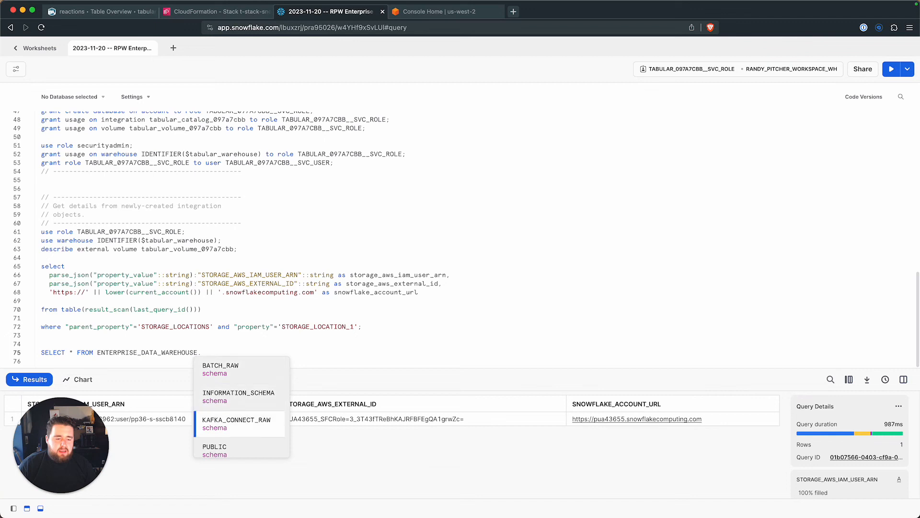
pyautogui.press('Tab')
pyautogui.write('.R')
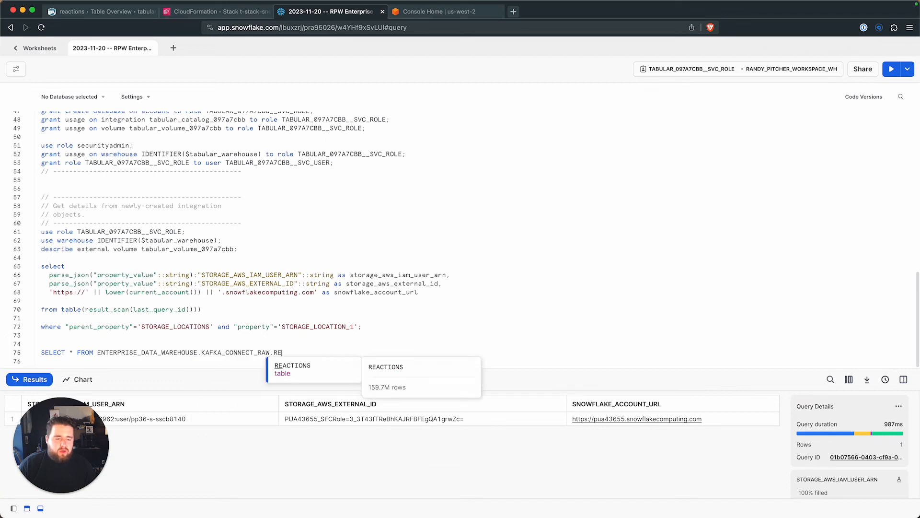
pyautogui.press('Tab')
pyautogui.write('LIM')
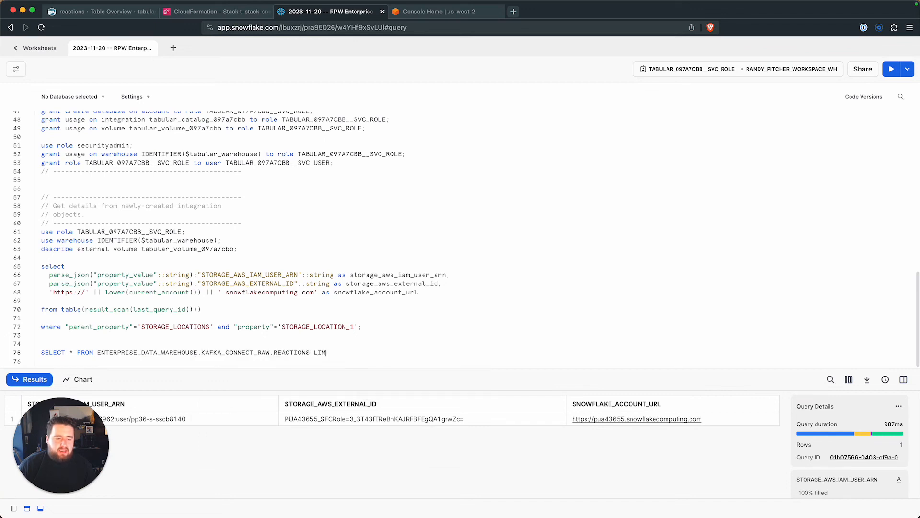
pyautogui.write('IT 100;')
pyautogui.press('super+Return')
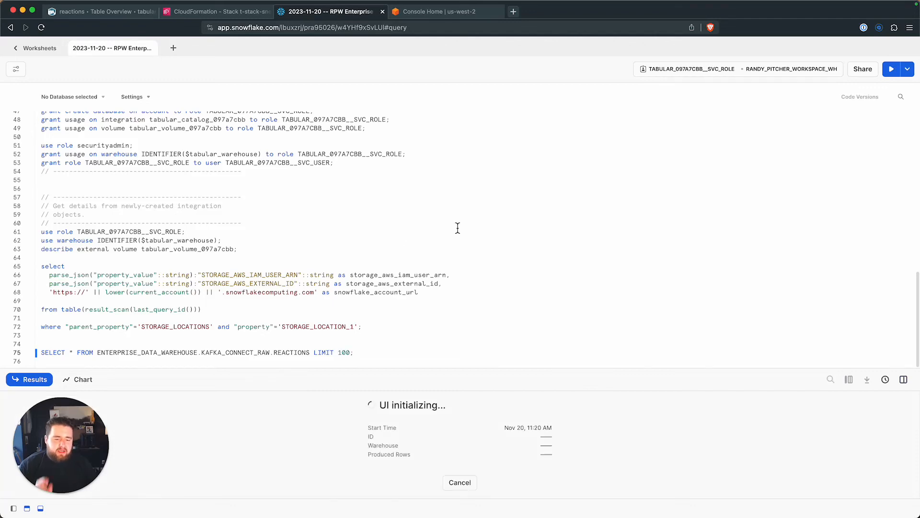
# Step: Enlarge the query results area and look through the returned rows of the REACTIONS table
pyautogui.moveTo(455, 369); pyautogui.dragTo(450, 164)
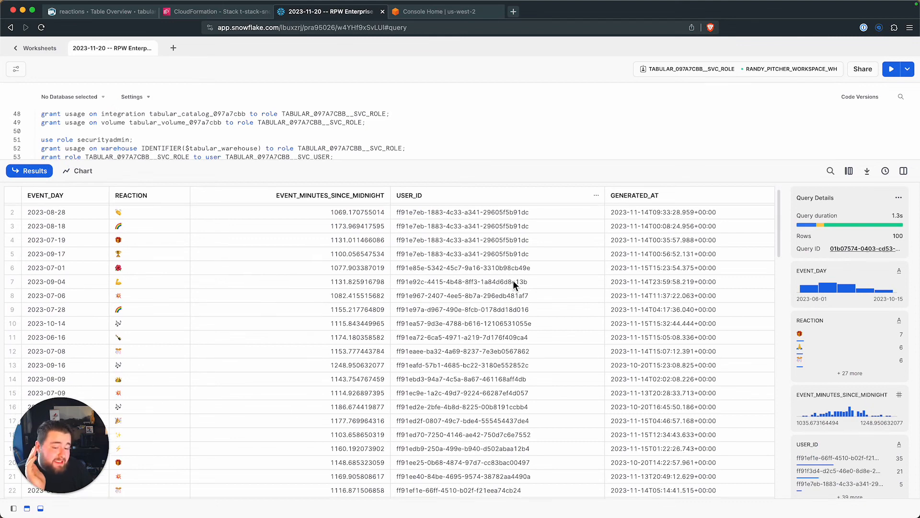
pyautogui.scroll(-1, 517, 268)
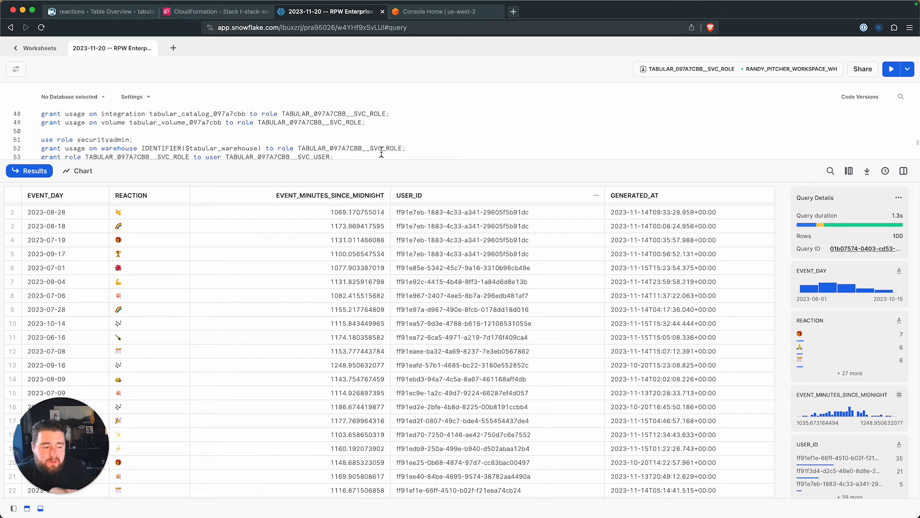
pyautogui.scroll(1, 361, 407)
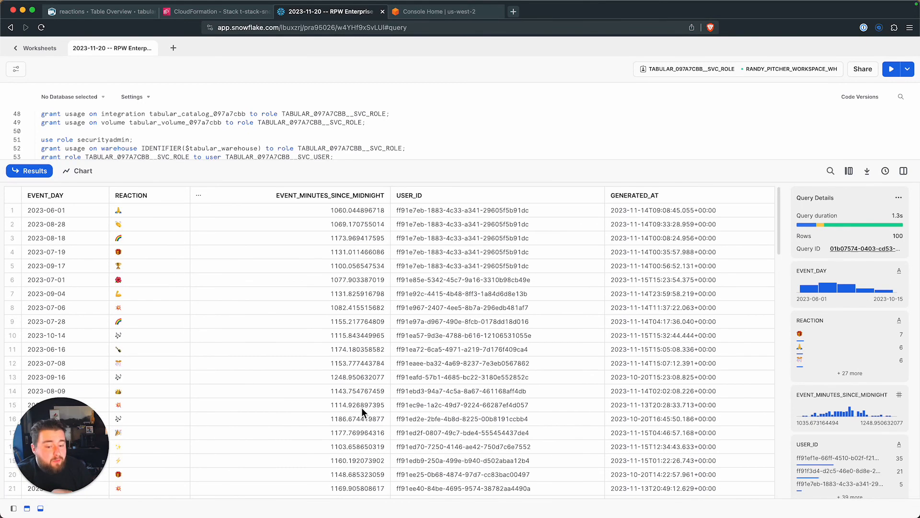